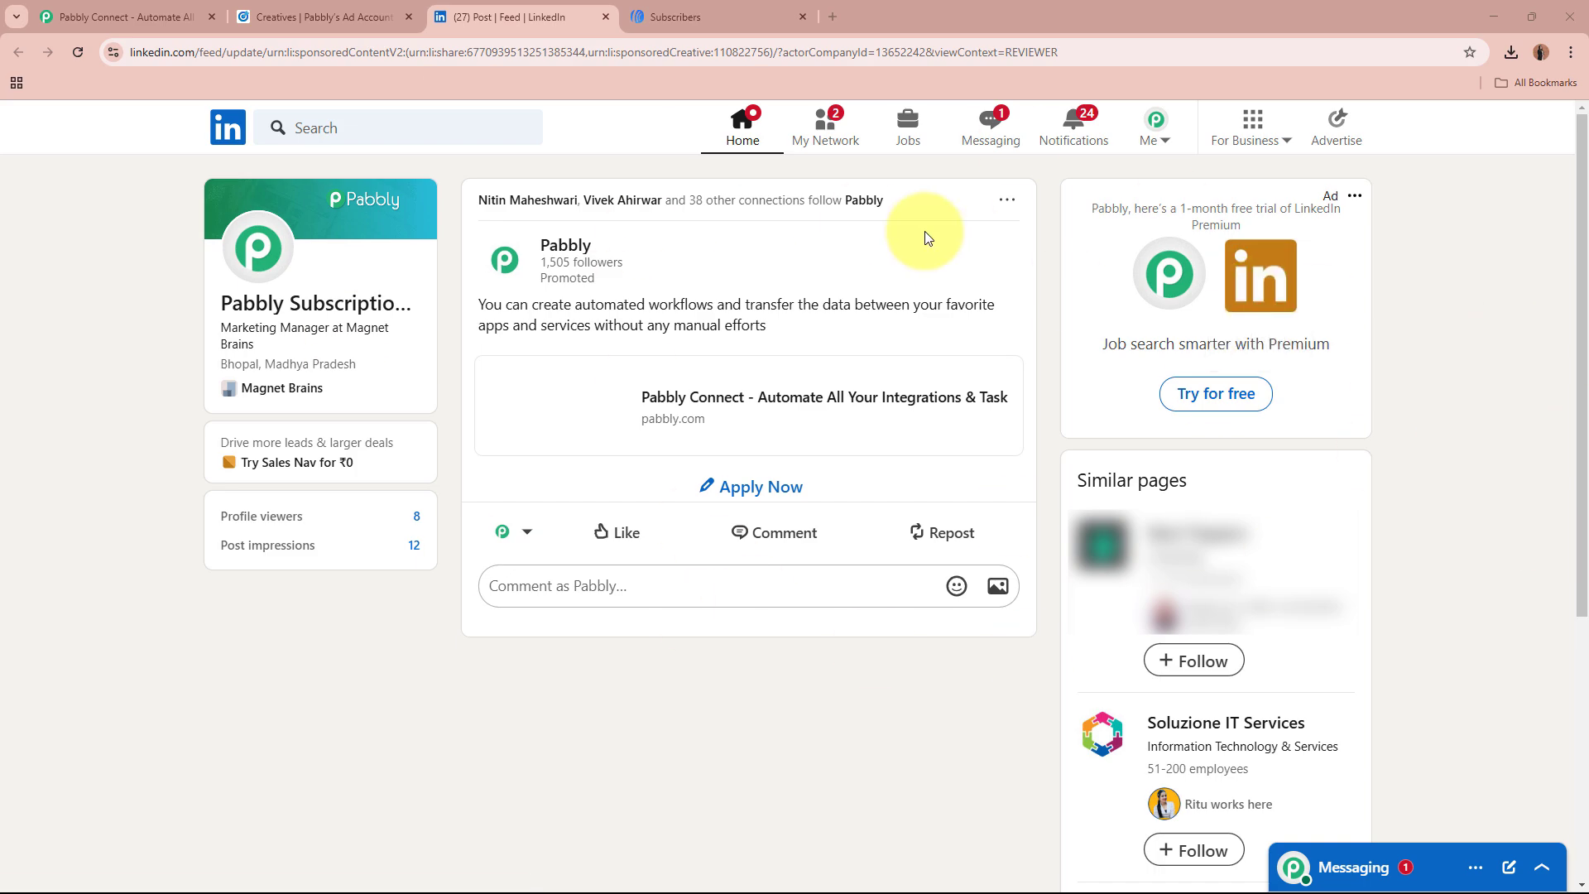
Step: Switch to the AWeber tab showing its four existing subscribers
click(687, 17)
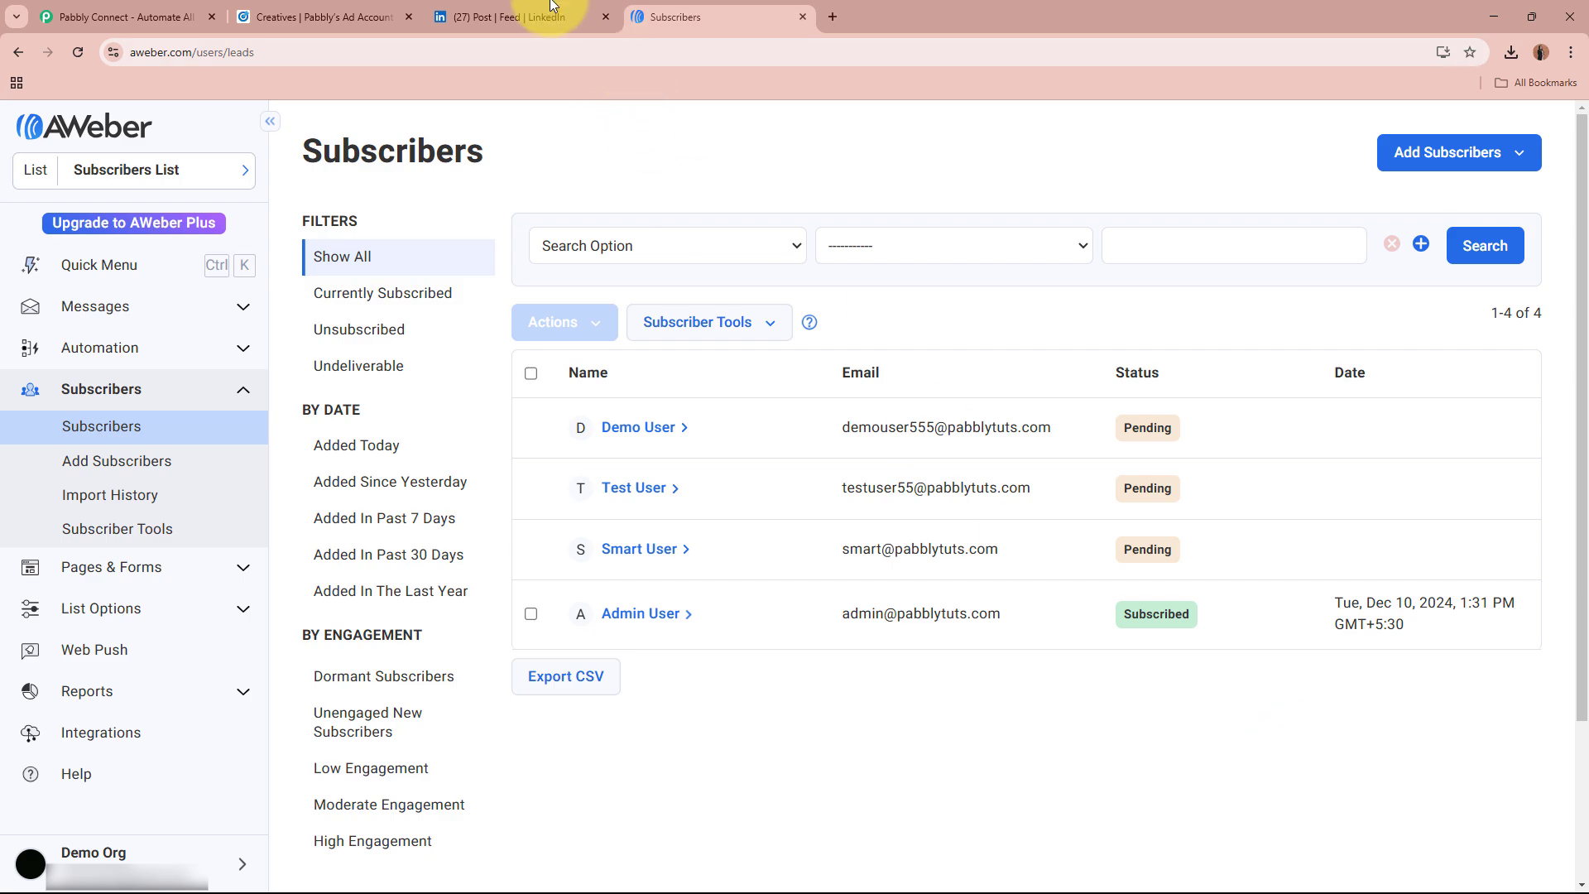
Step: Compare the LinkedIn post with AWeber's subscribers, then bring up the Pabbly Connect homepage
click(530, 16)
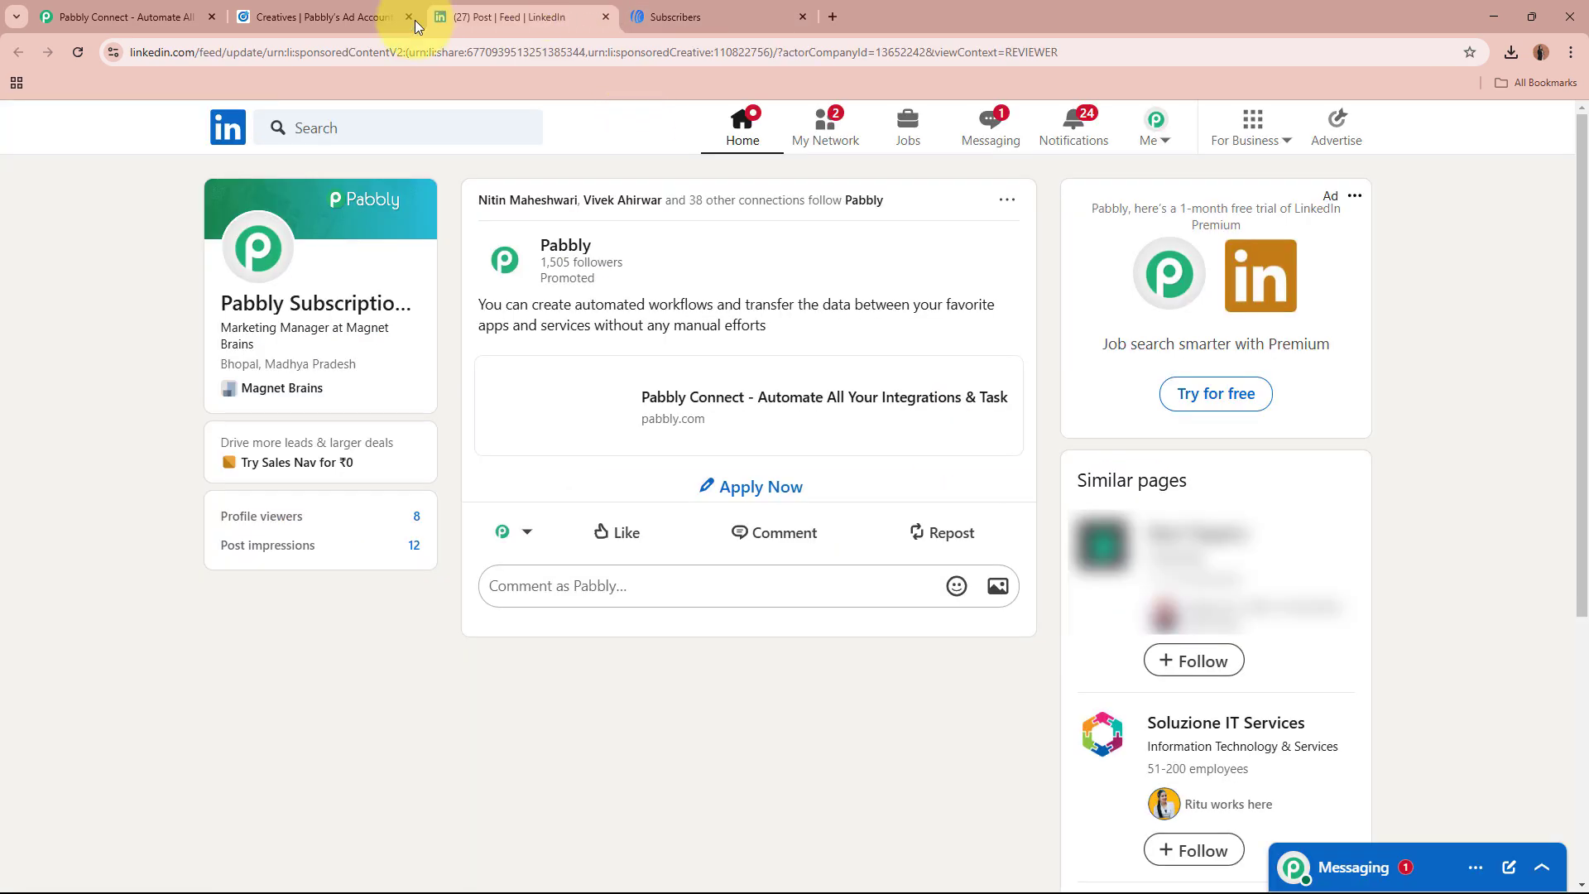
click(728, 17)
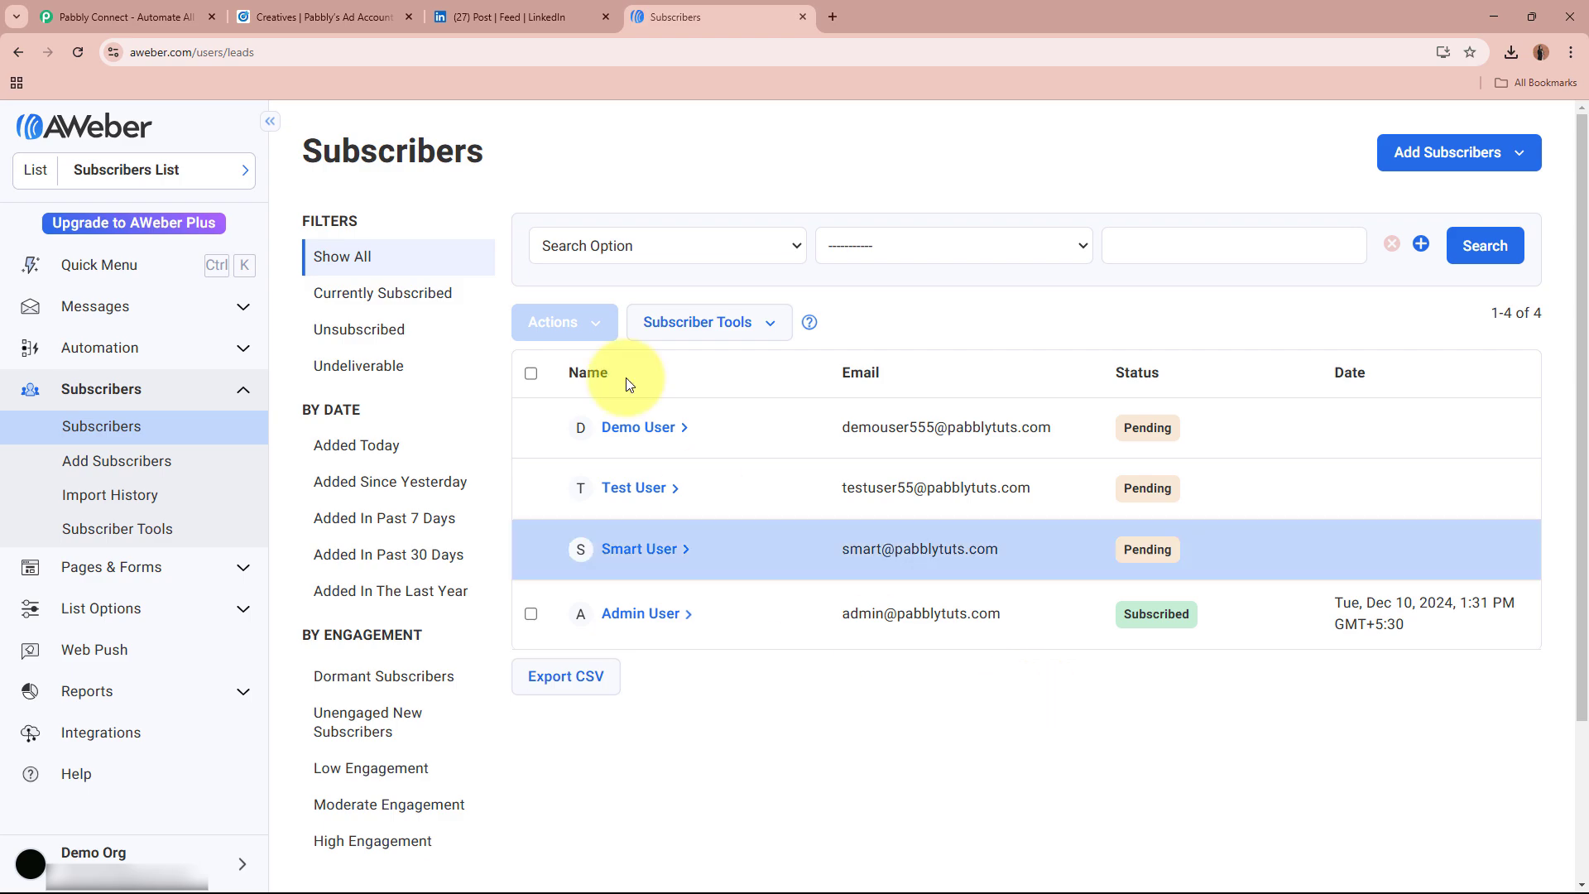
click(511, 10)
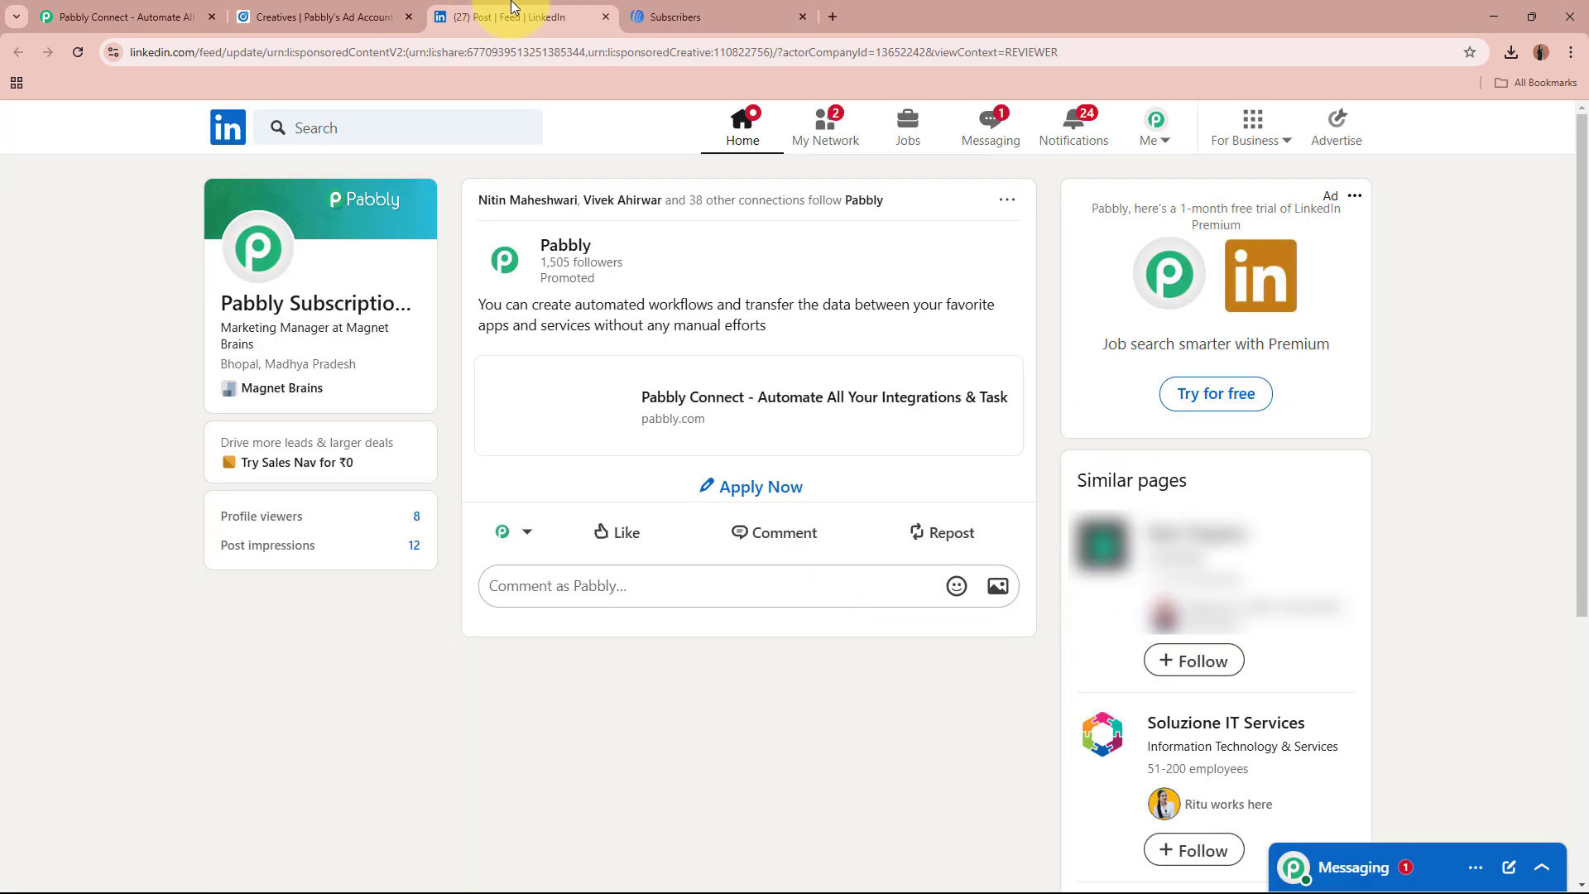
click(761, 13)
click(123, 13)
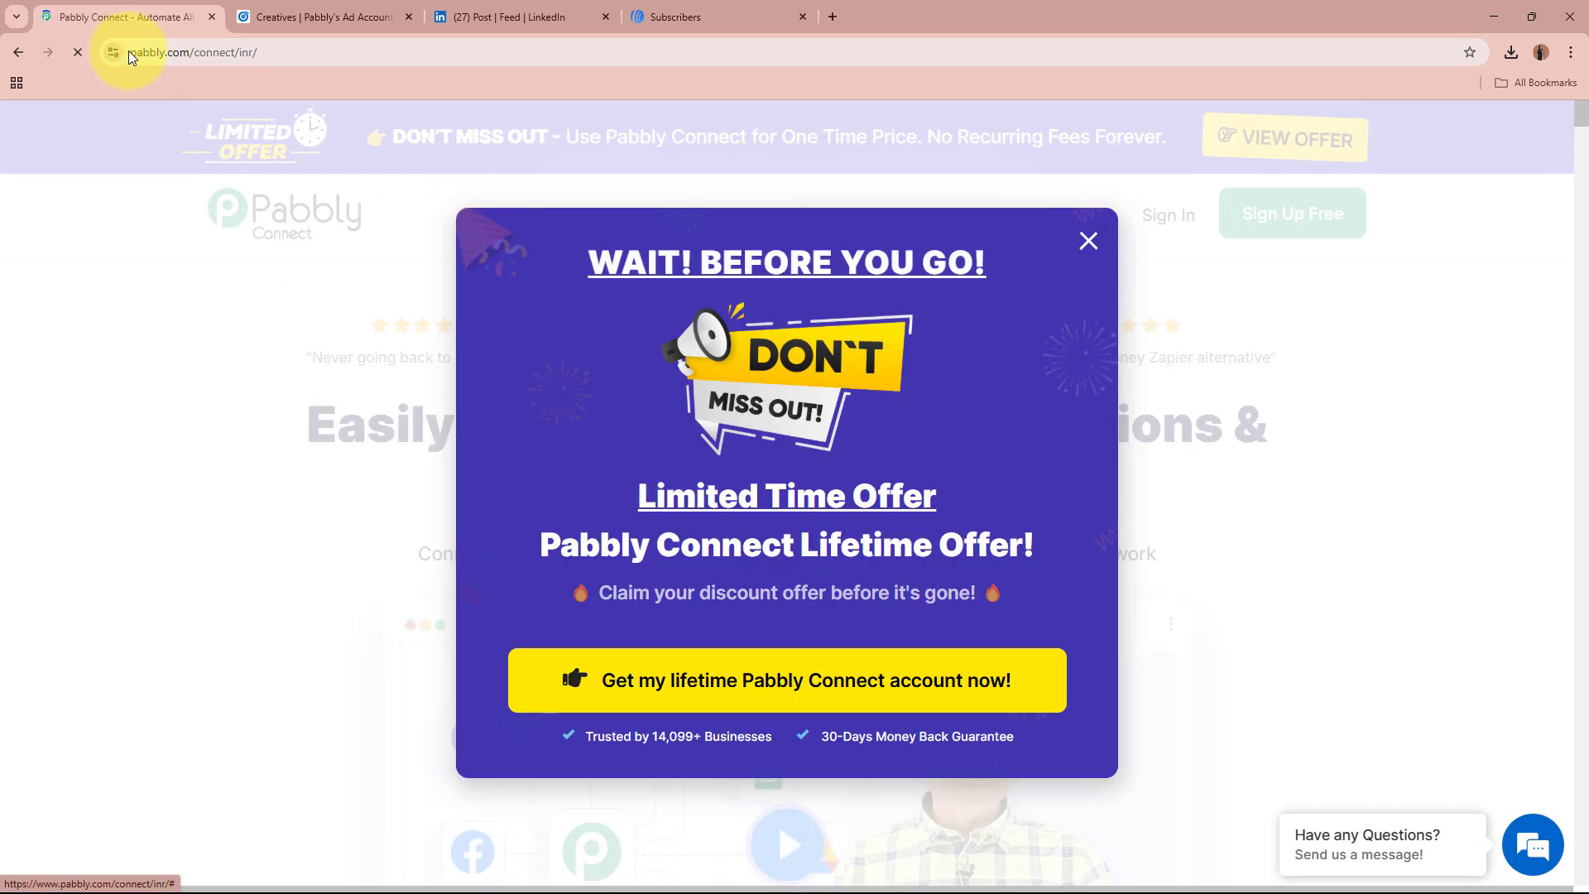
Step: Dismiss the lifetime-offer pop-up and sign in to the Pabbly account
click(128, 52)
click(1086, 239)
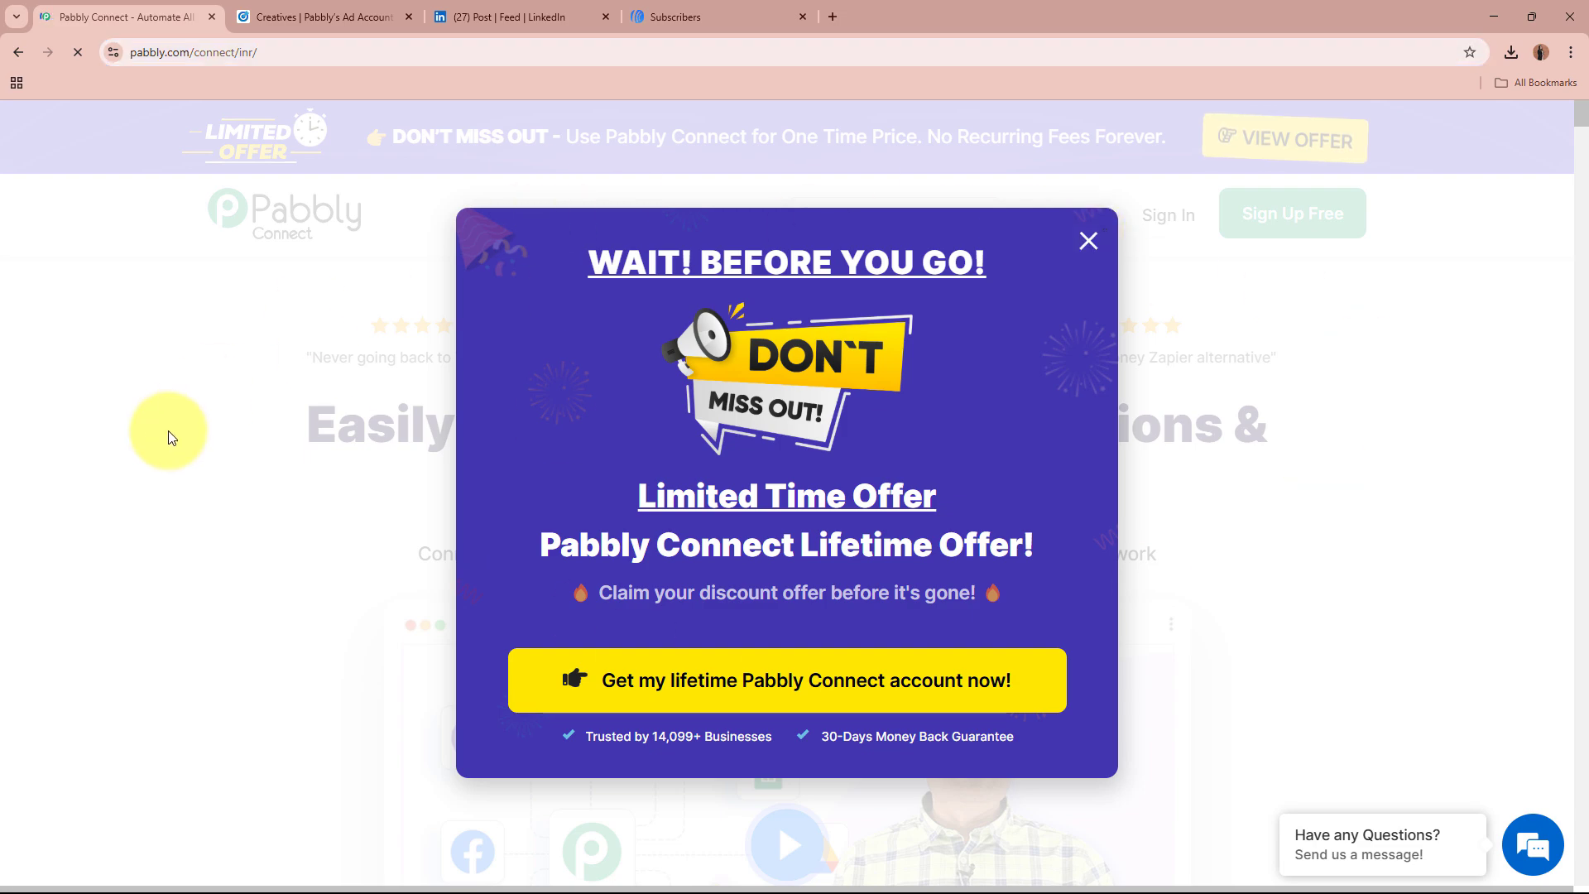
click(1181, 241)
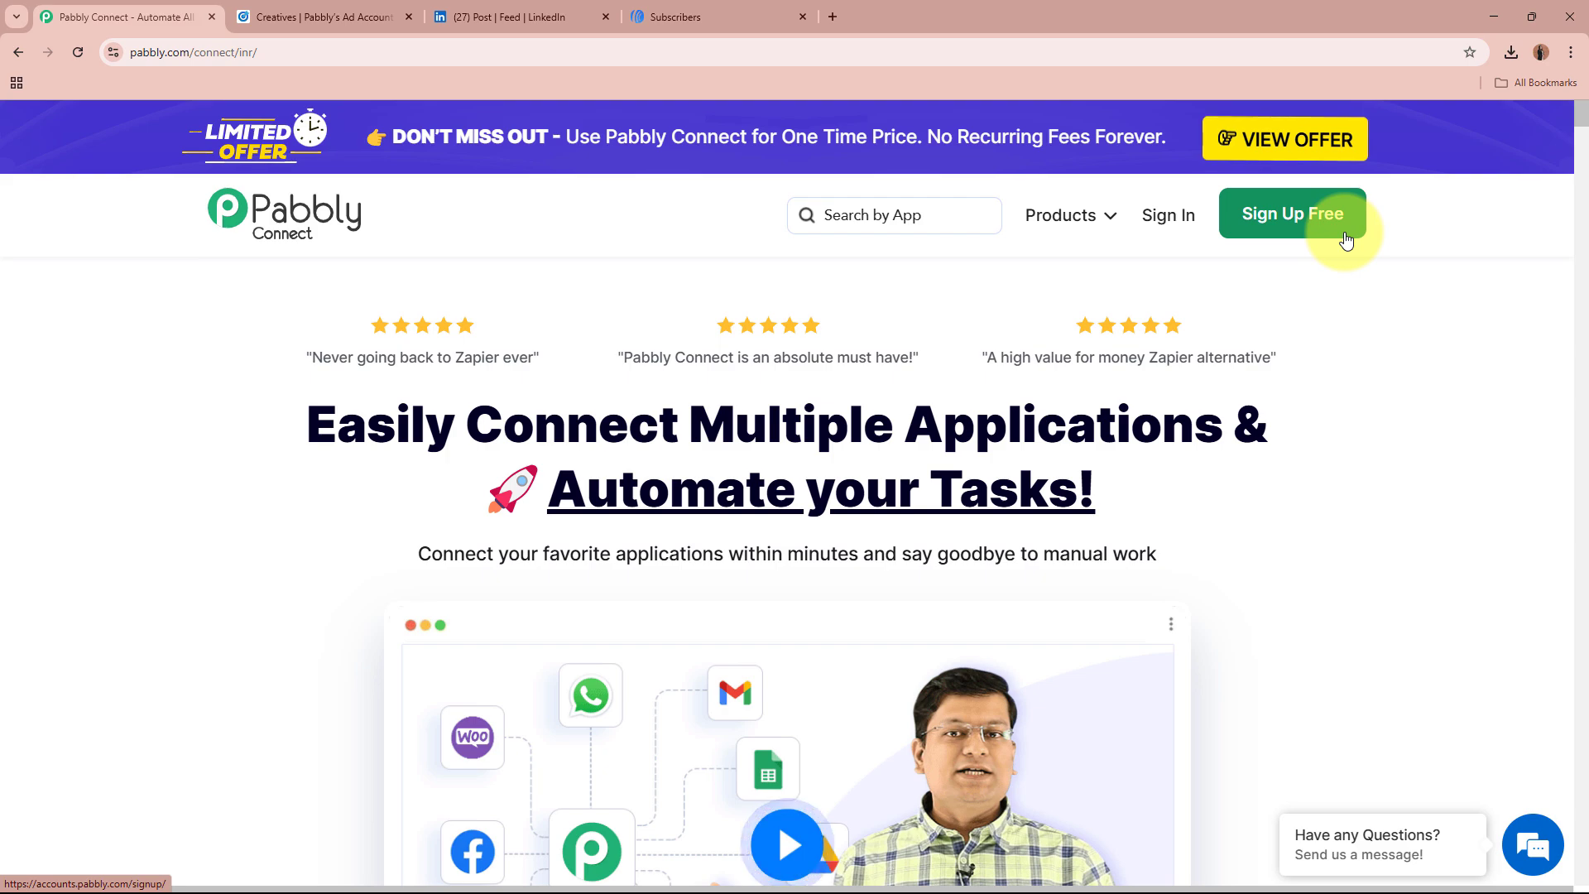
click(1169, 216)
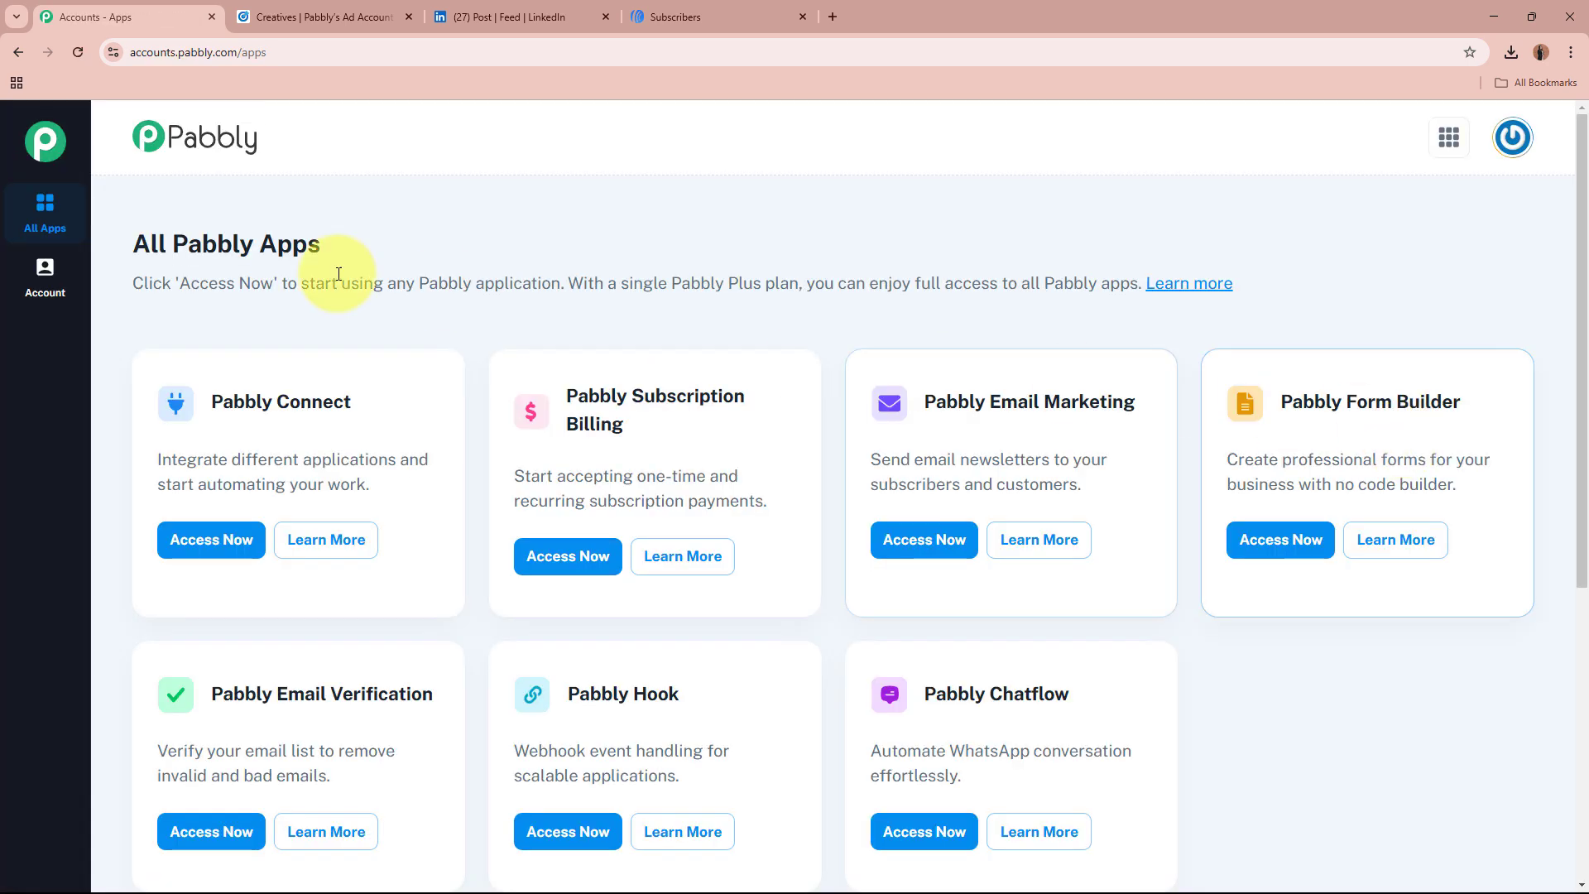
Step: Launch Pabbly Connect from the All Pabbly Apps page
drag(140, 248, 383, 245)
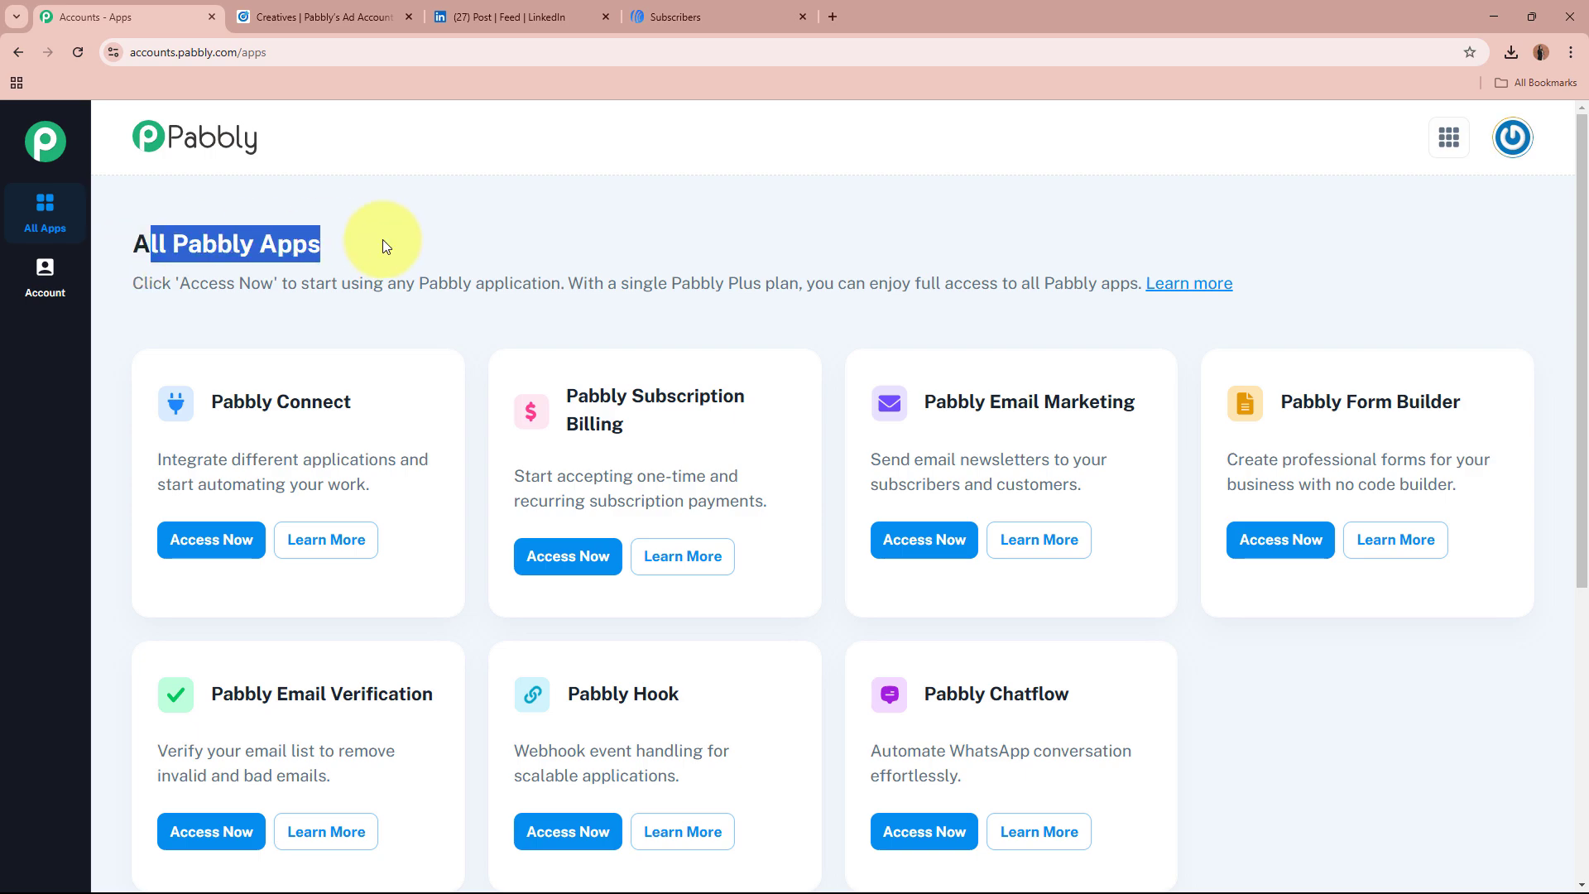
click(295, 246)
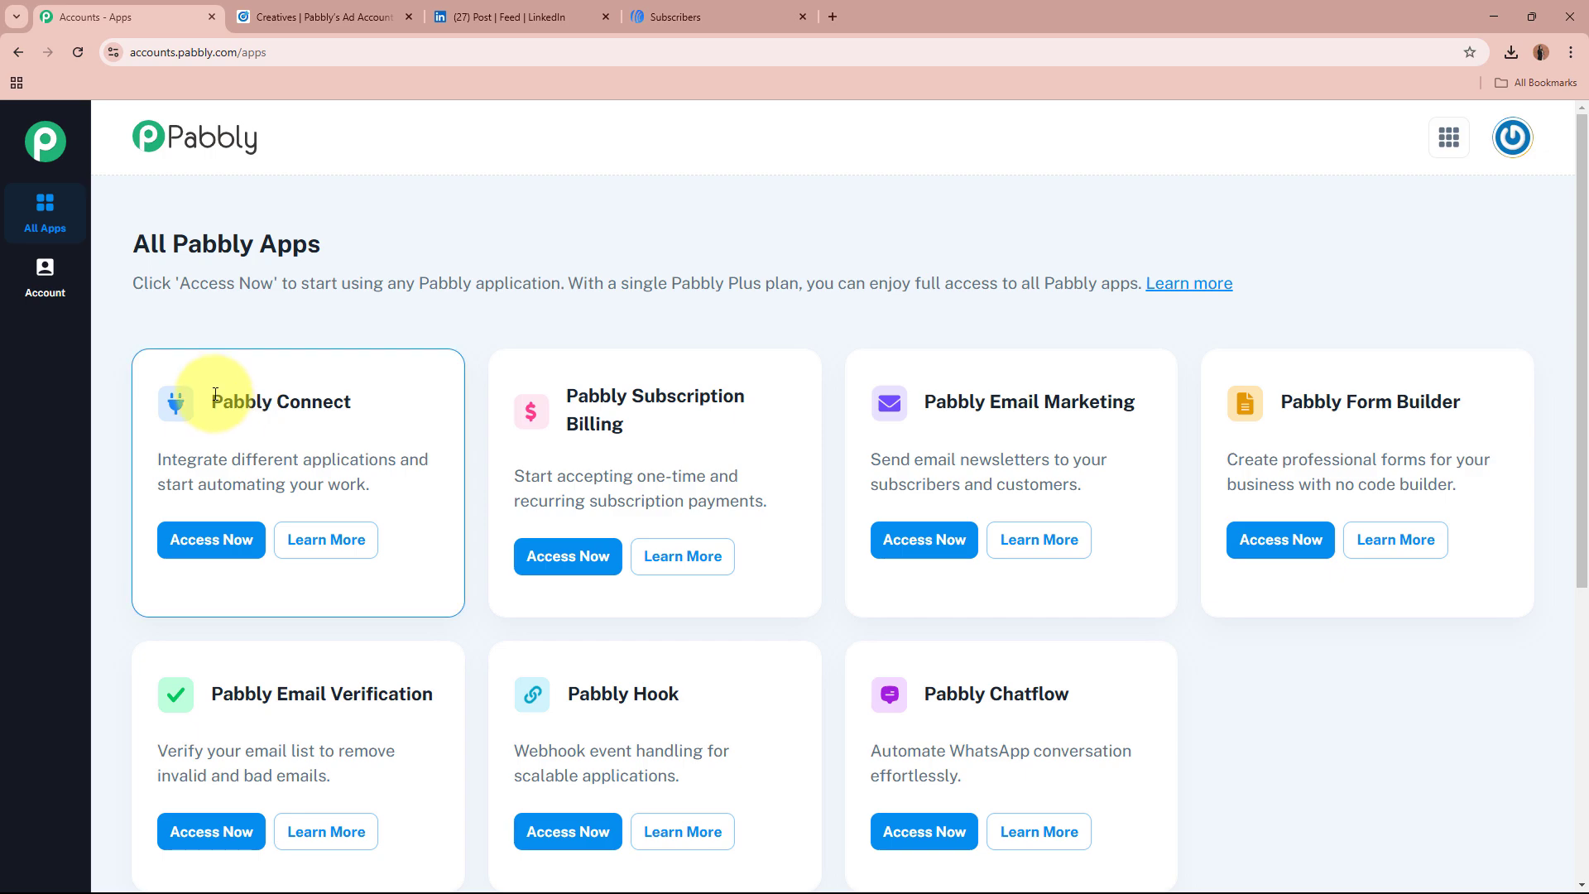
drag(209, 399, 358, 390)
click(364, 387)
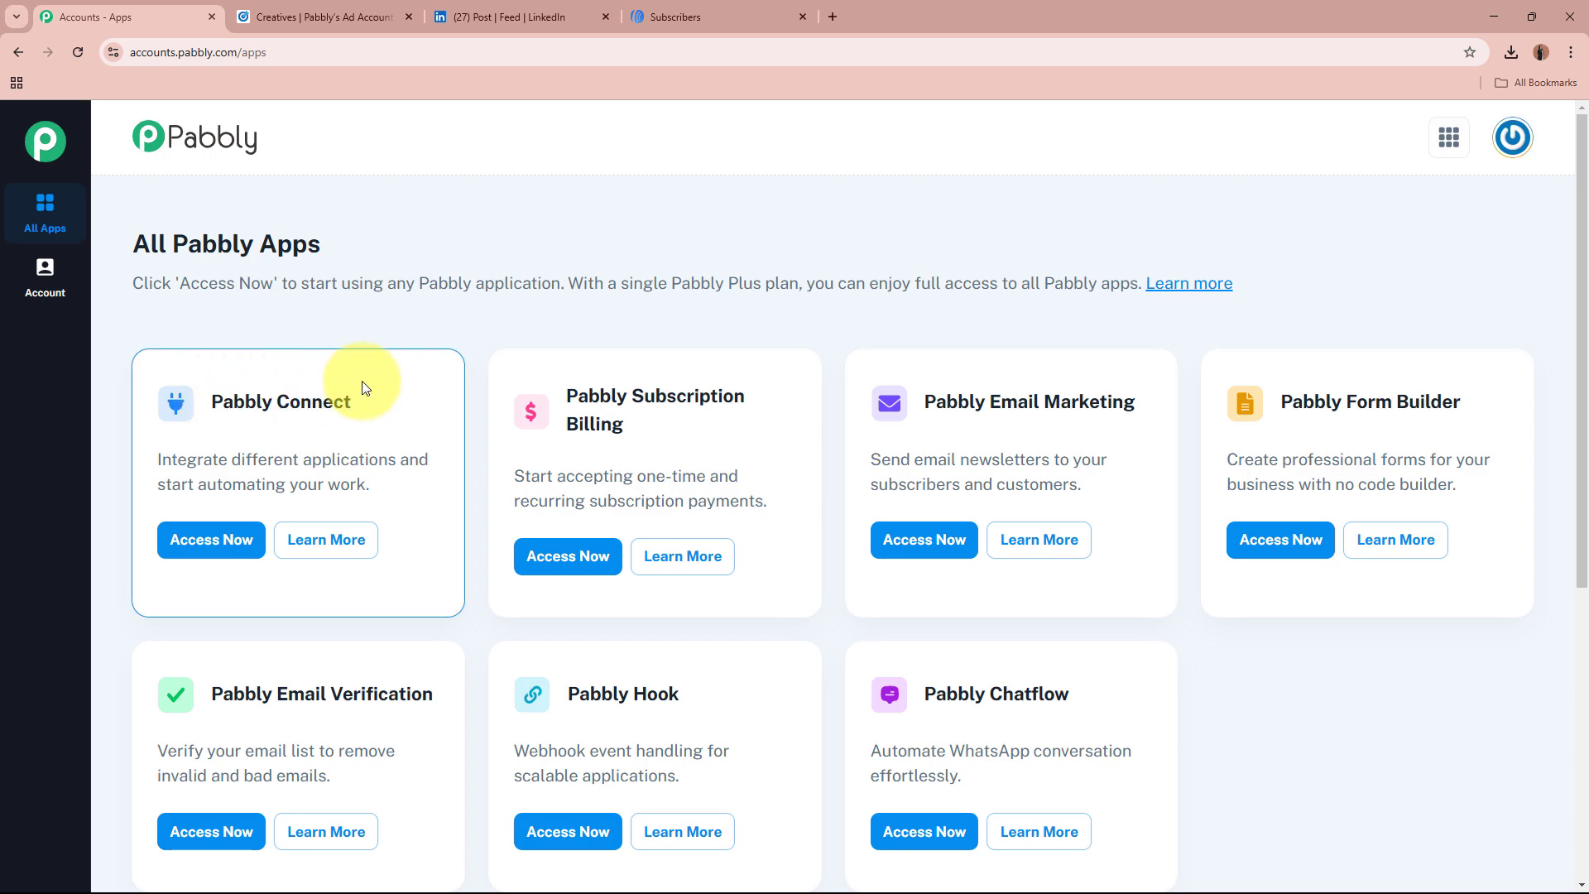
click(212, 540)
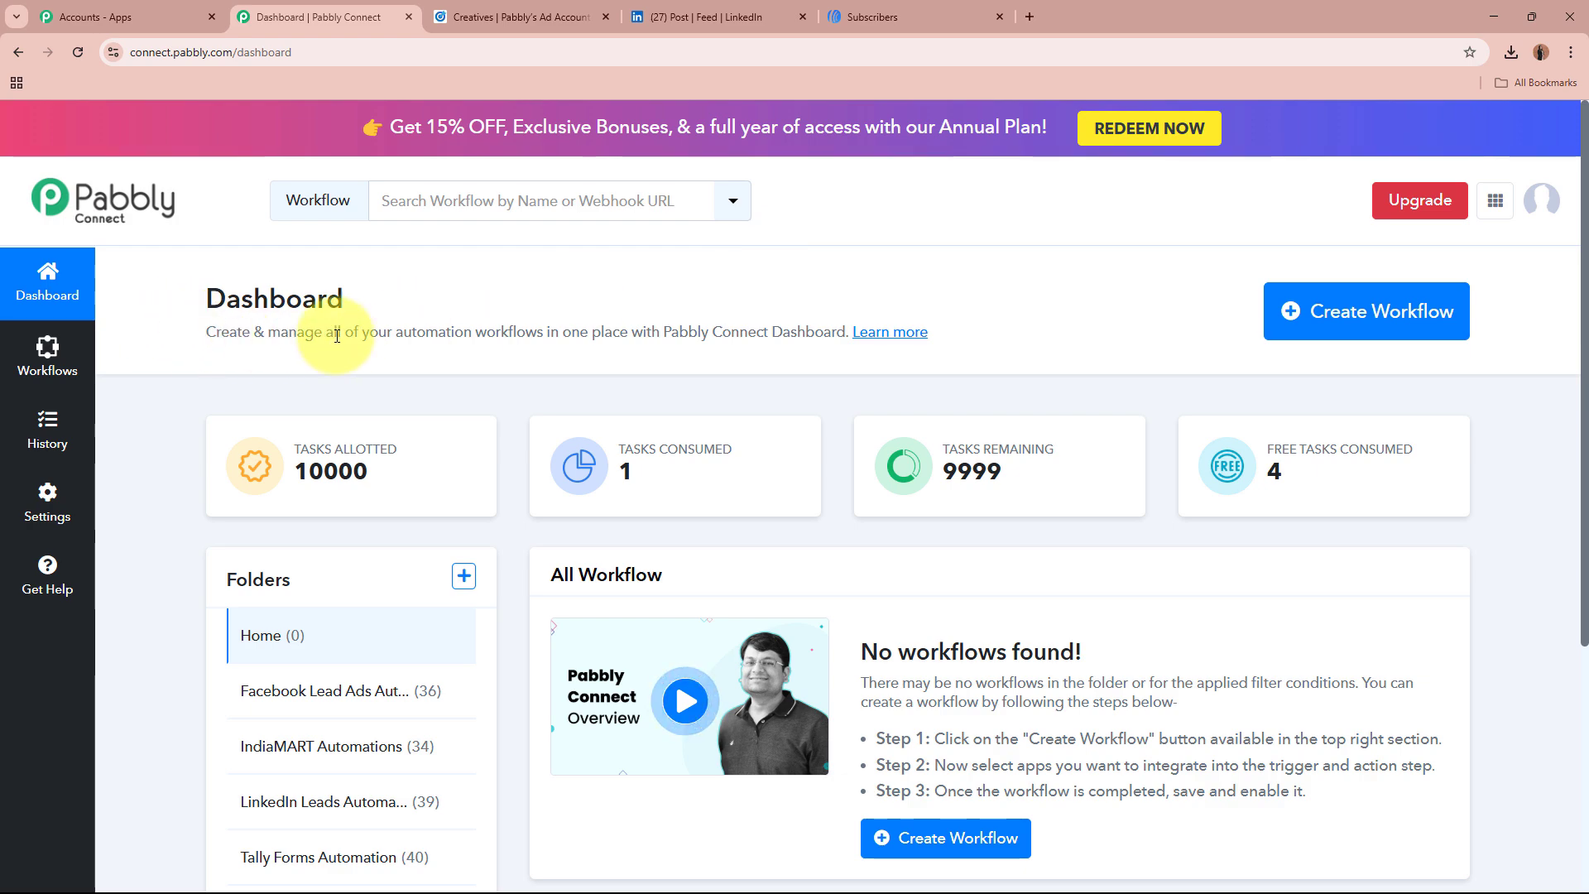
Step: Start a new workflow named 'Create AWeber Subscriber from LinkedIn Lead Gen Forms Leads'
drag(216, 331, 589, 331)
click(588, 330)
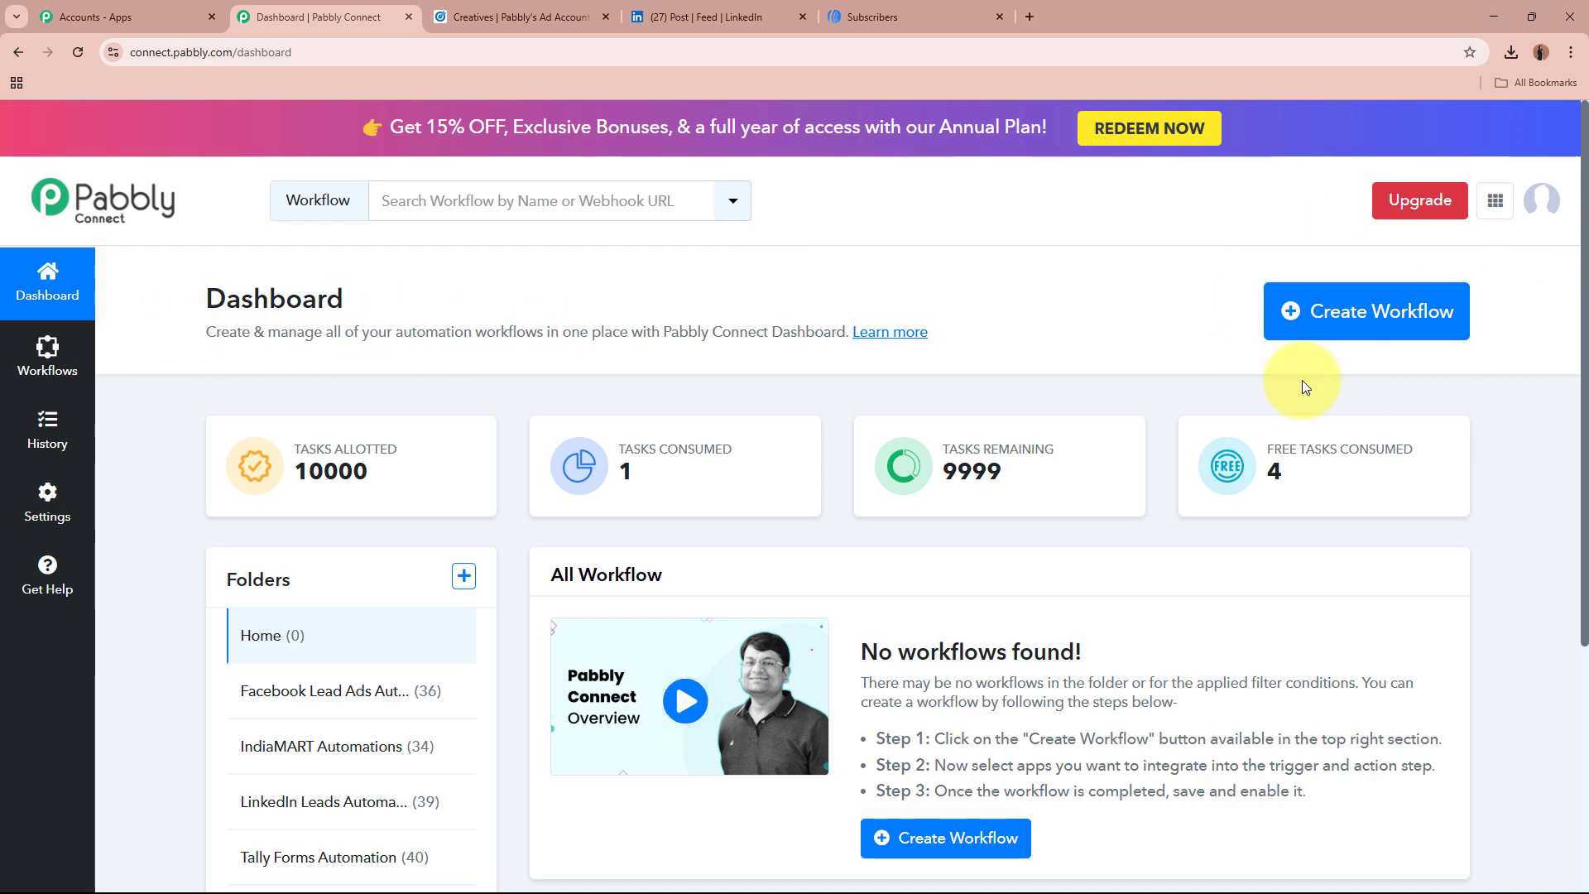
click(1316, 311)
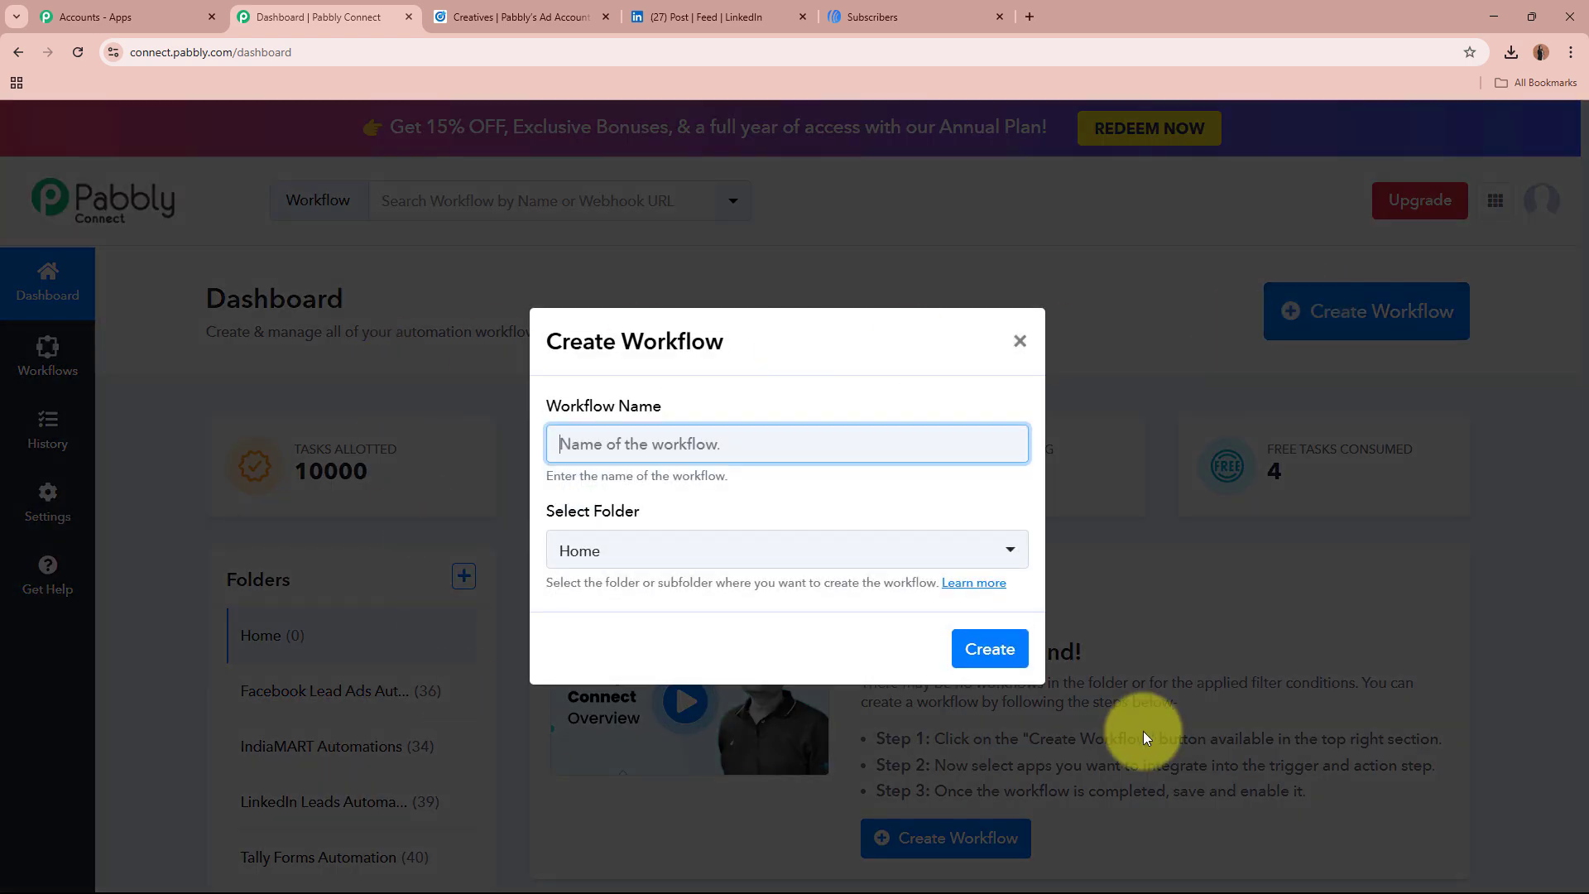
drag(543, 405, 672, 400)
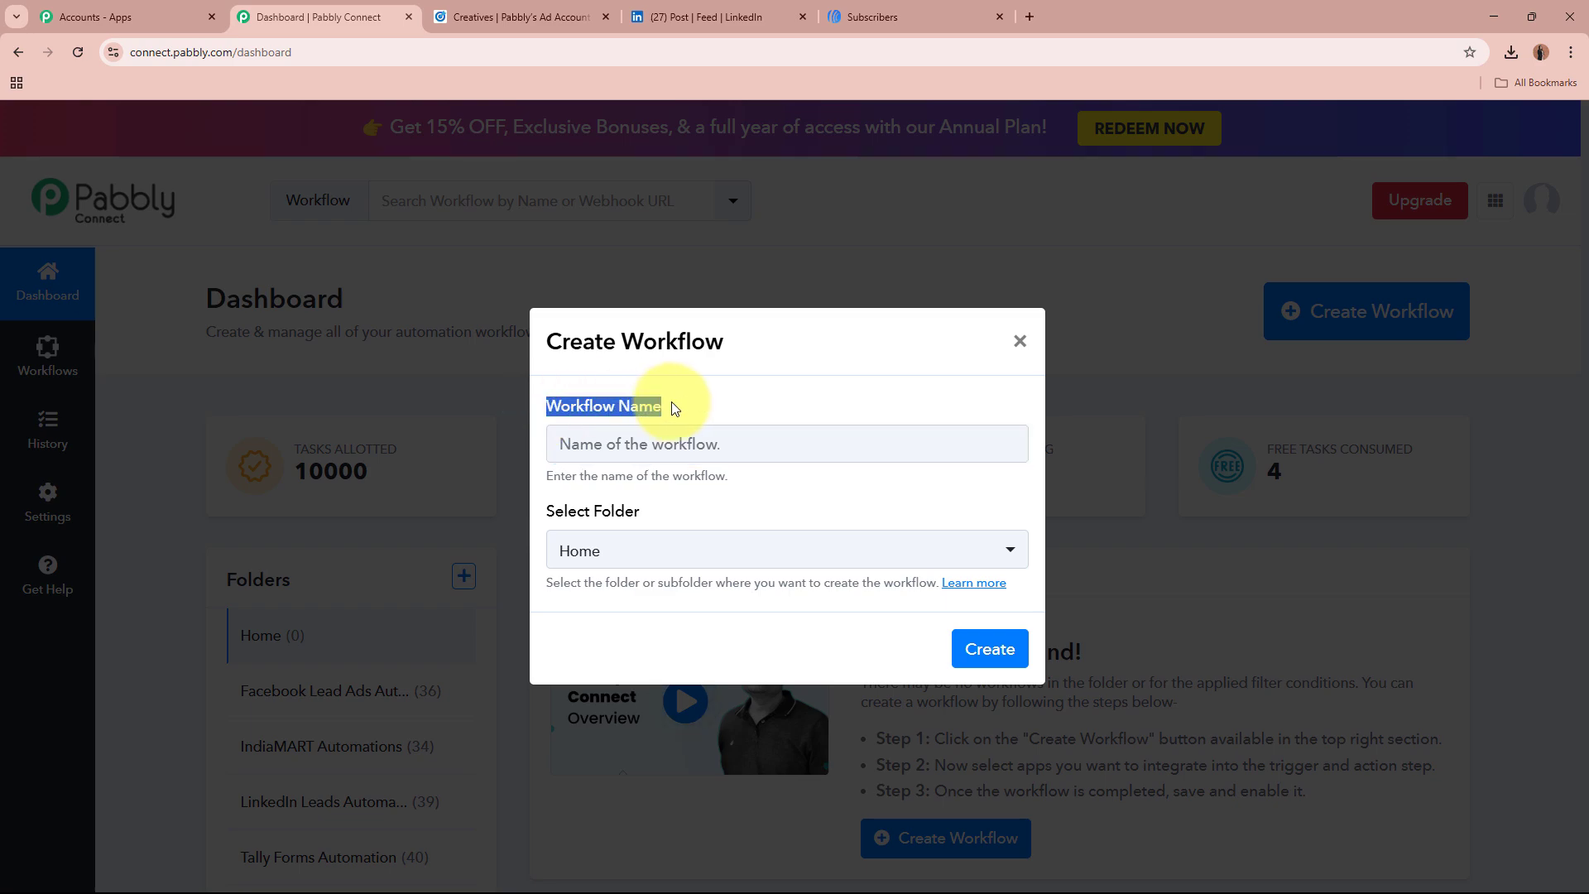
click(550, 515)
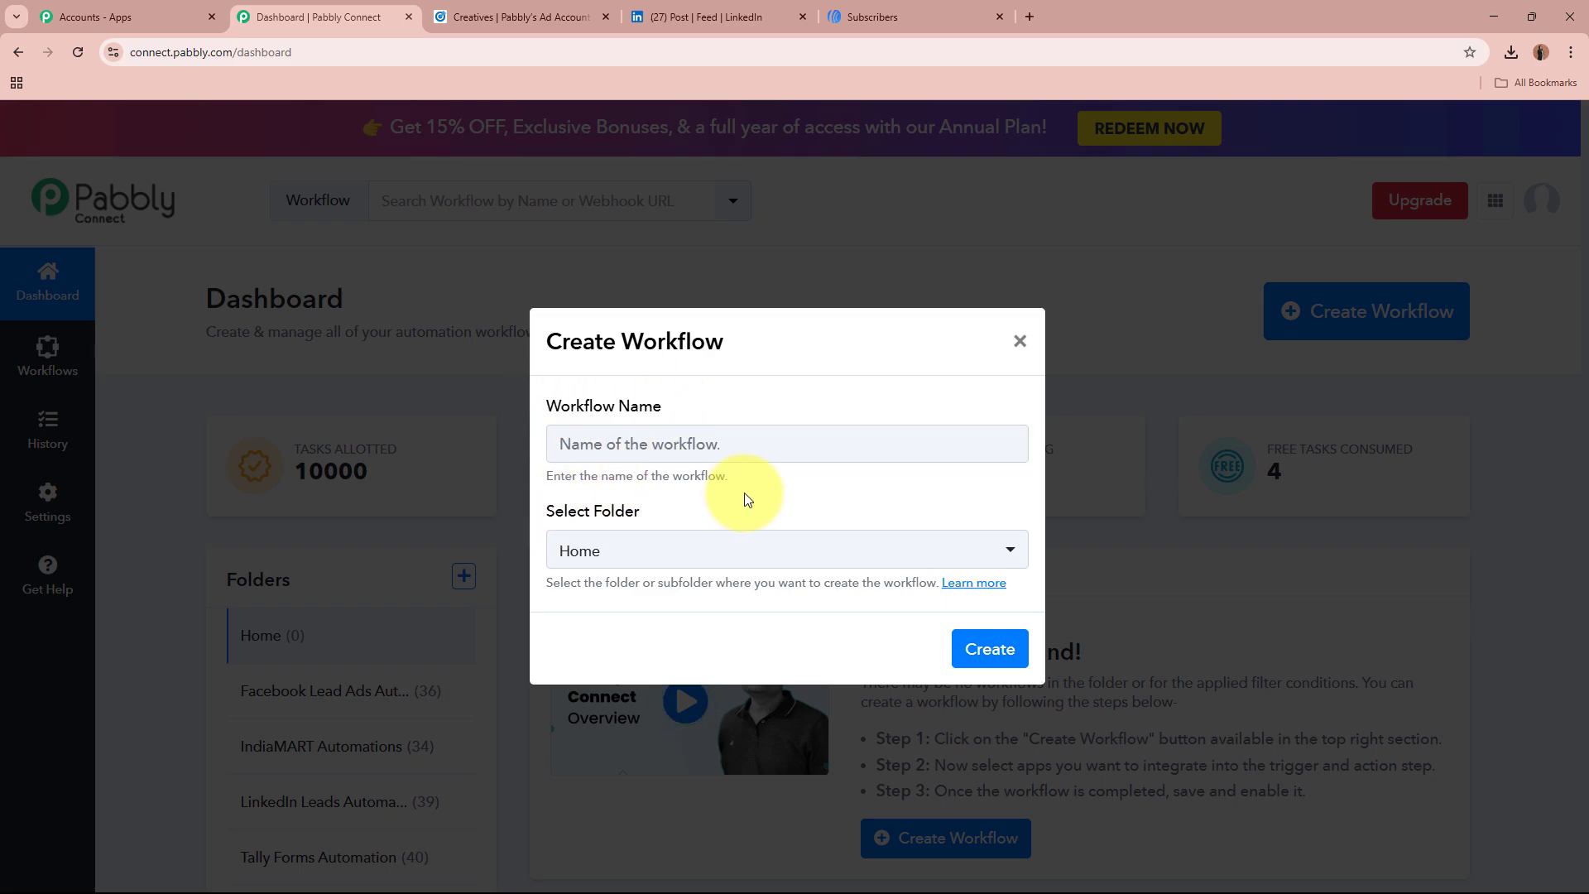
click(715, 446)
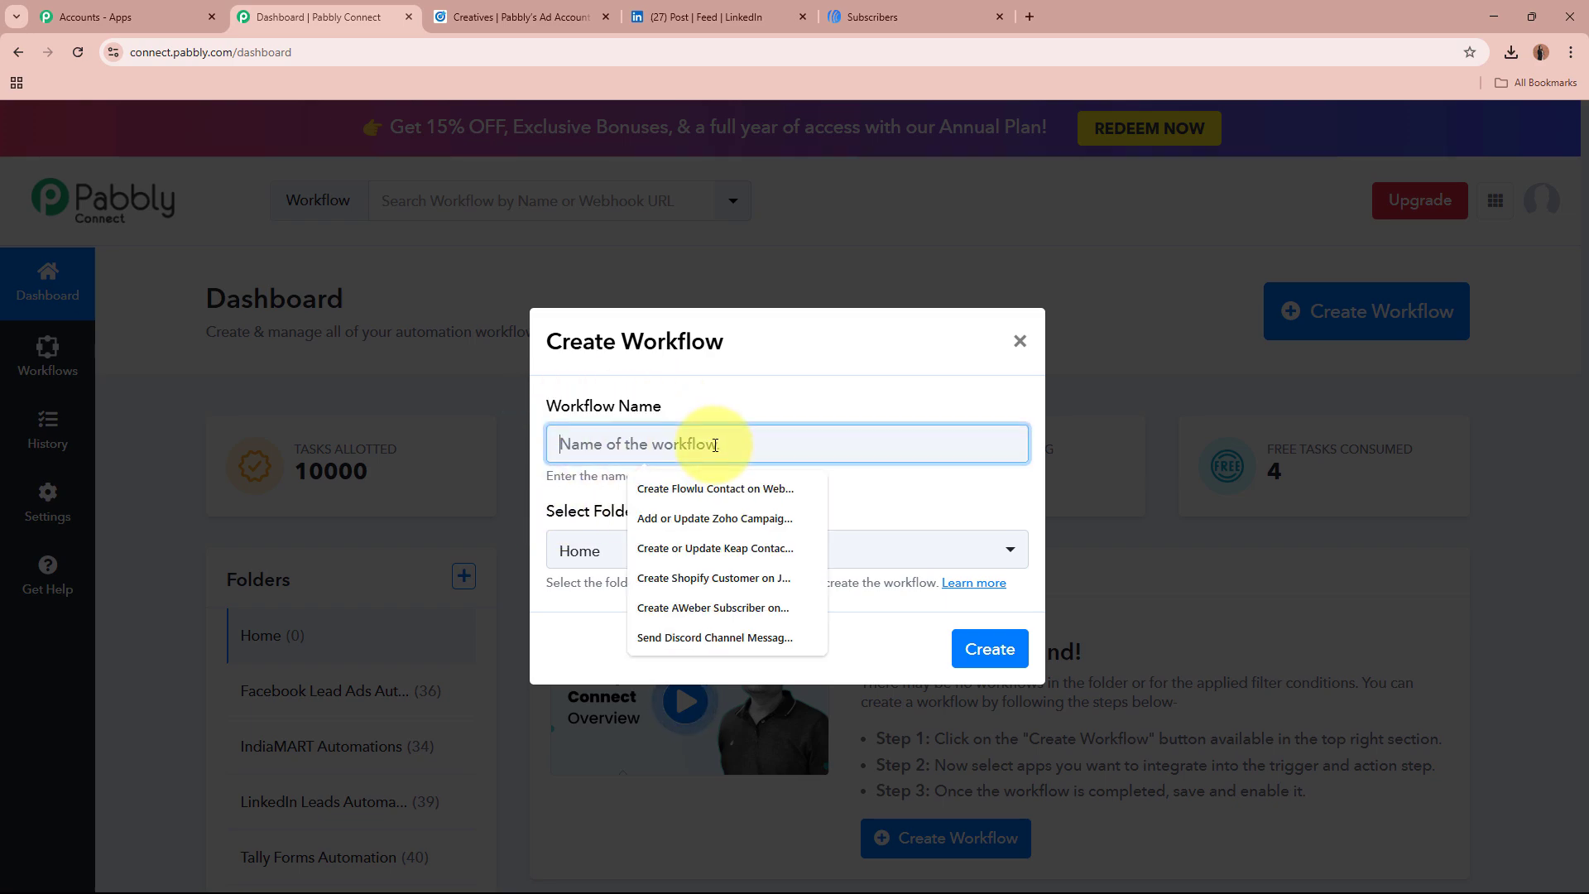
text(Create AWeber Subscriber from LinkedIn Lead Gen Forms Leads)
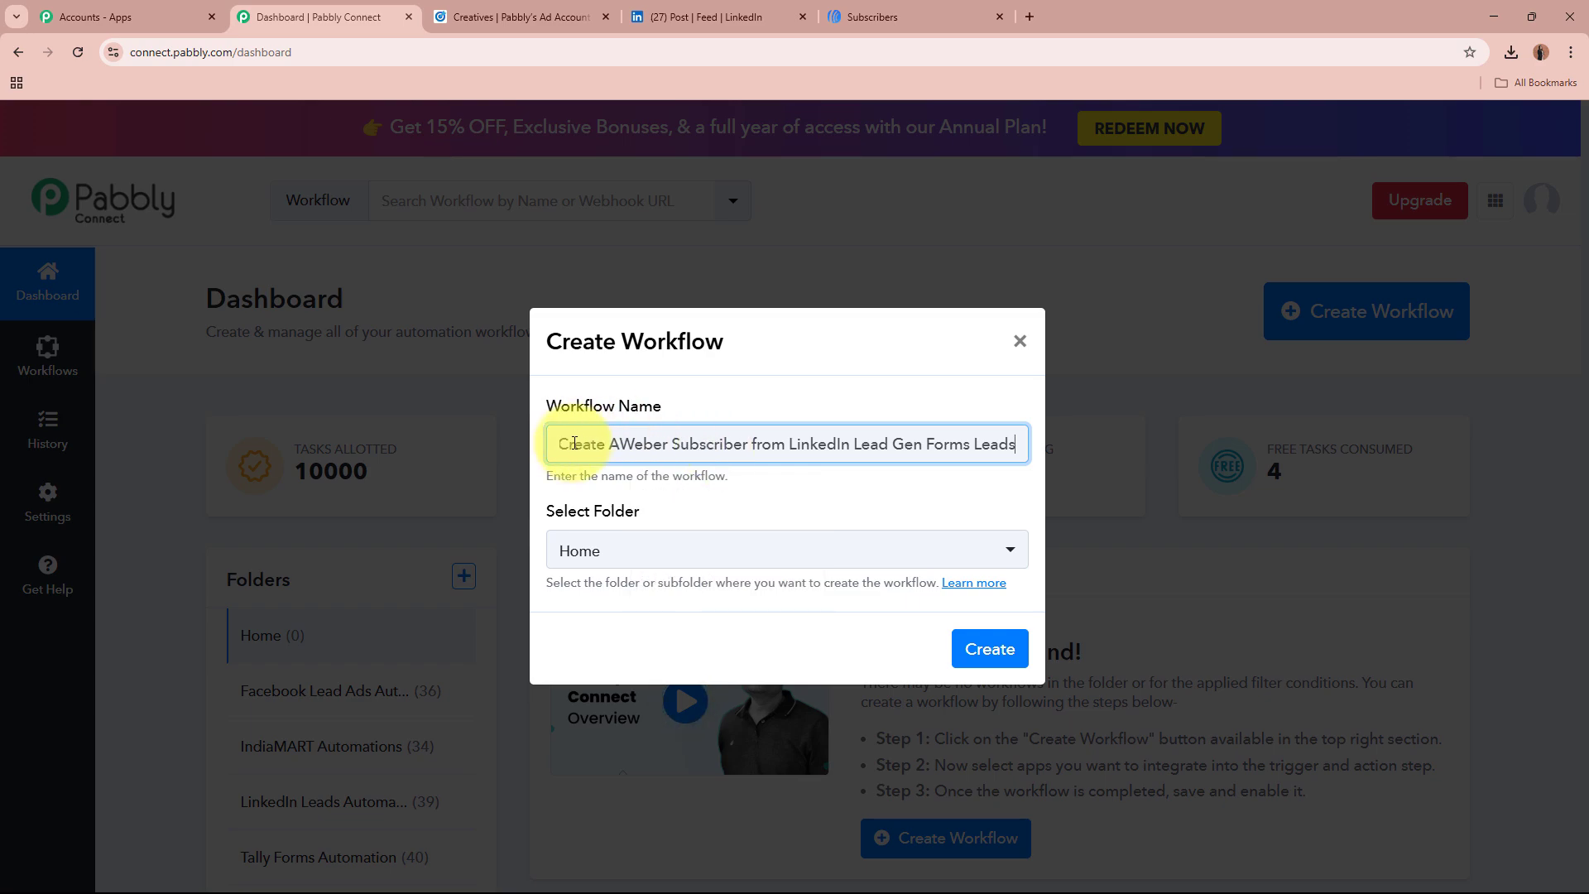
drag(570, 444, 1010, 466)
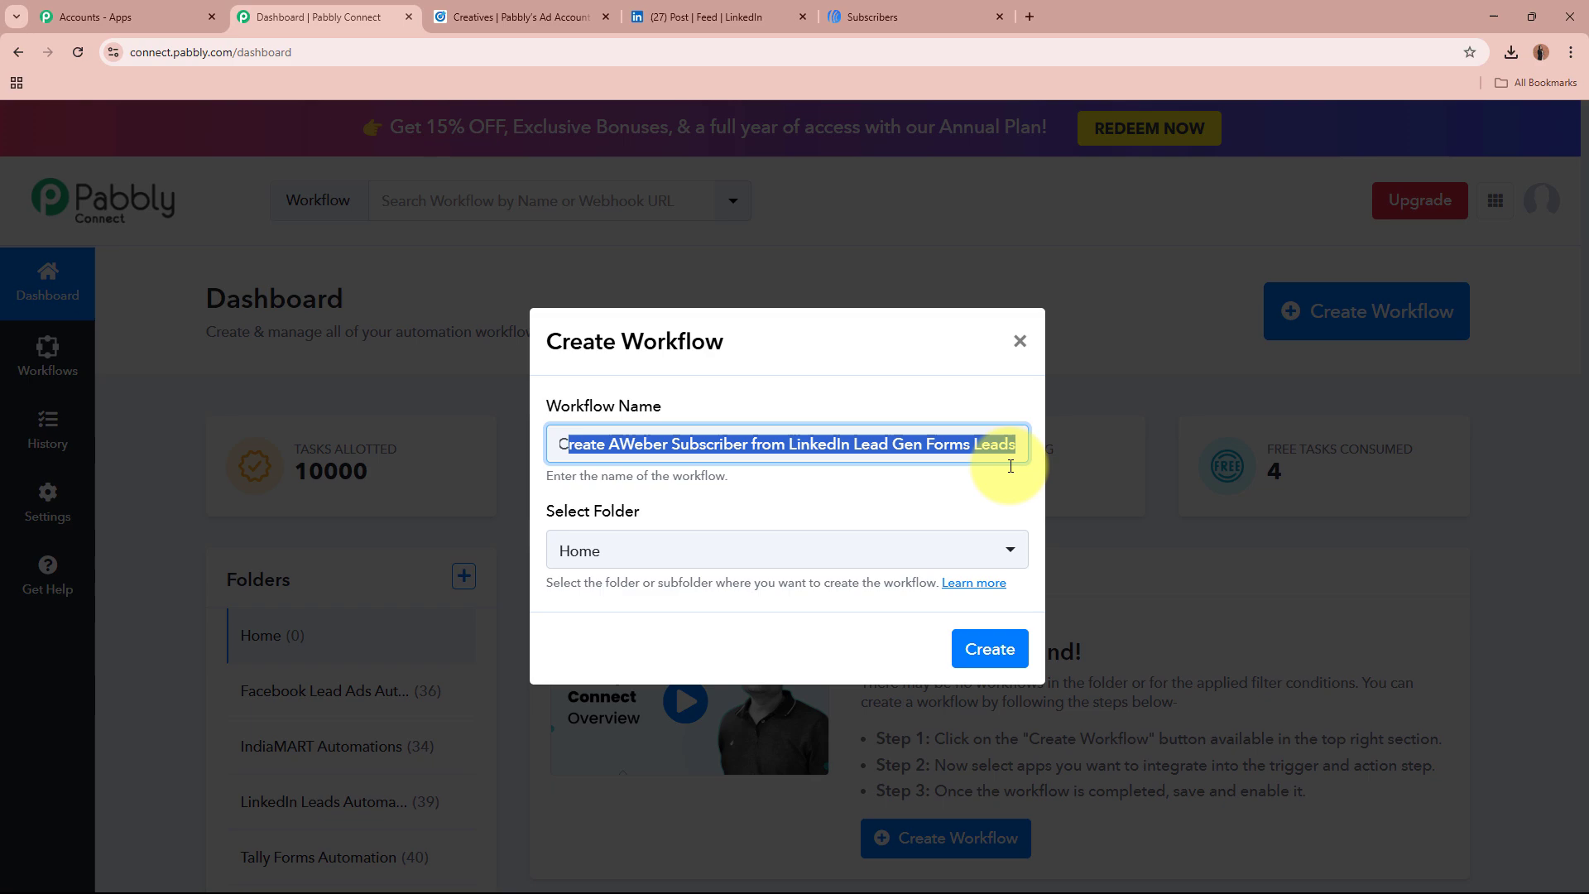
Step: File the workflow in the LinkedIn Leads Automations folder
click(901, 545)
click(726, 489)
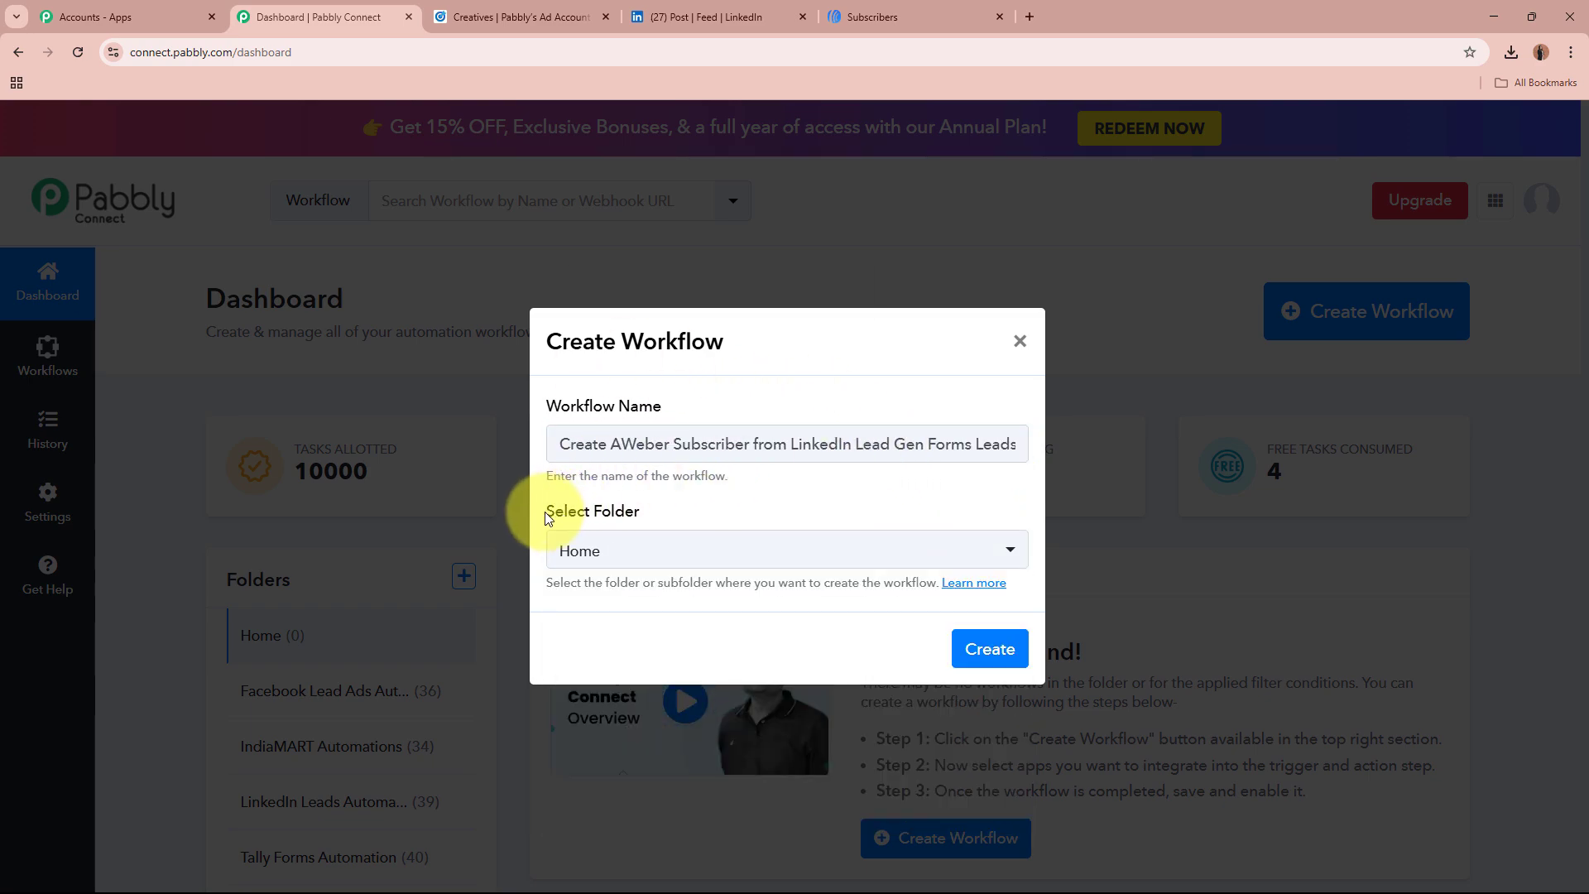
drag(546, 519, 655, 516)
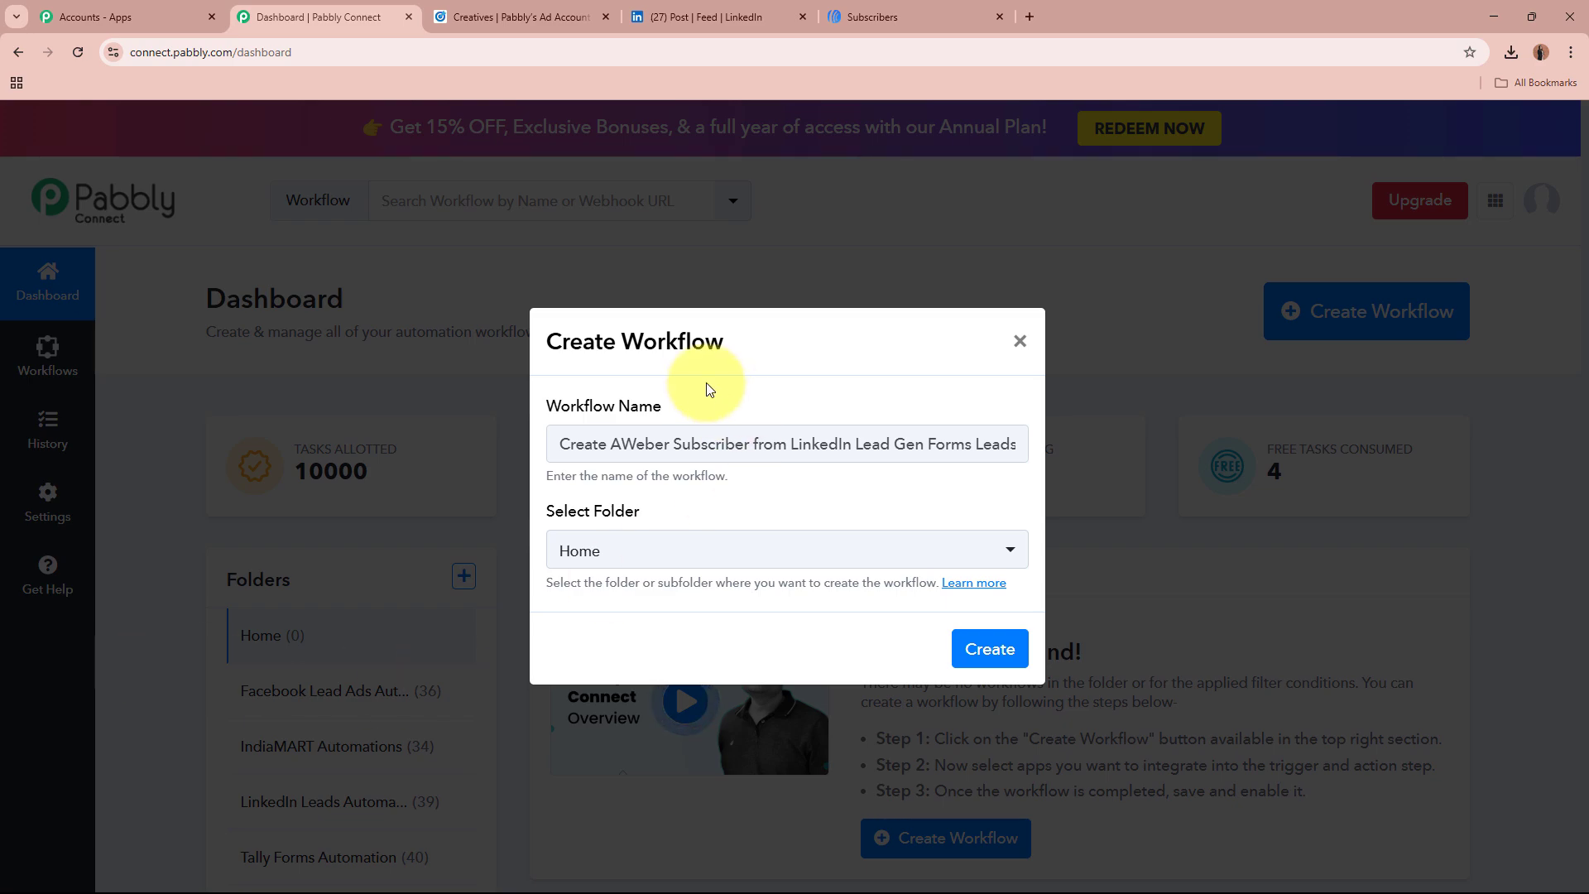
drag(561, 437, 1007, 439)
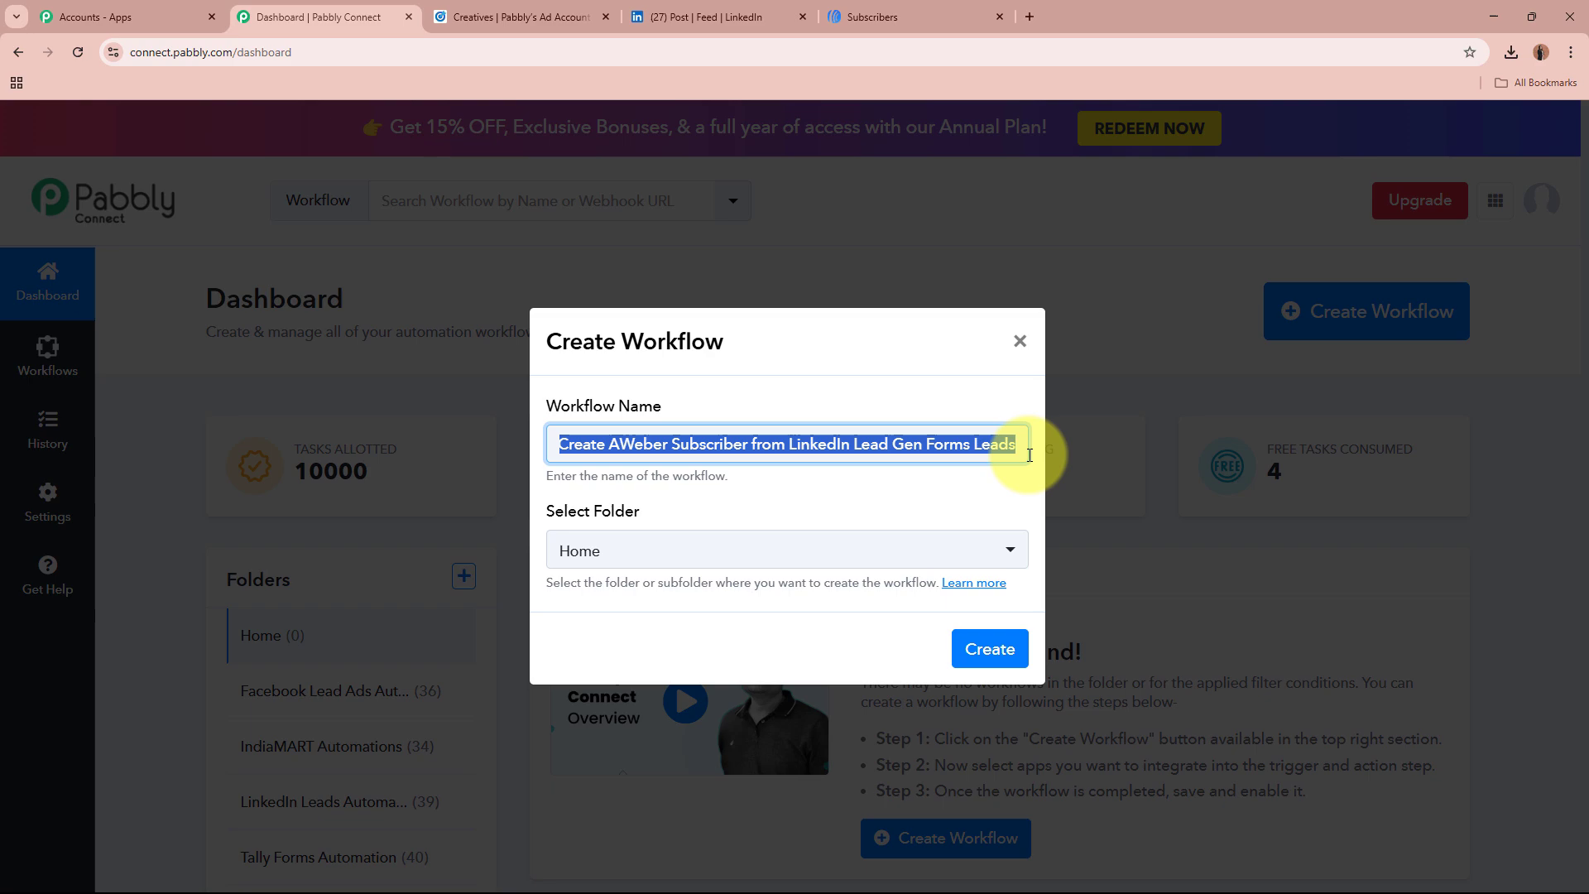
click(830, 566)
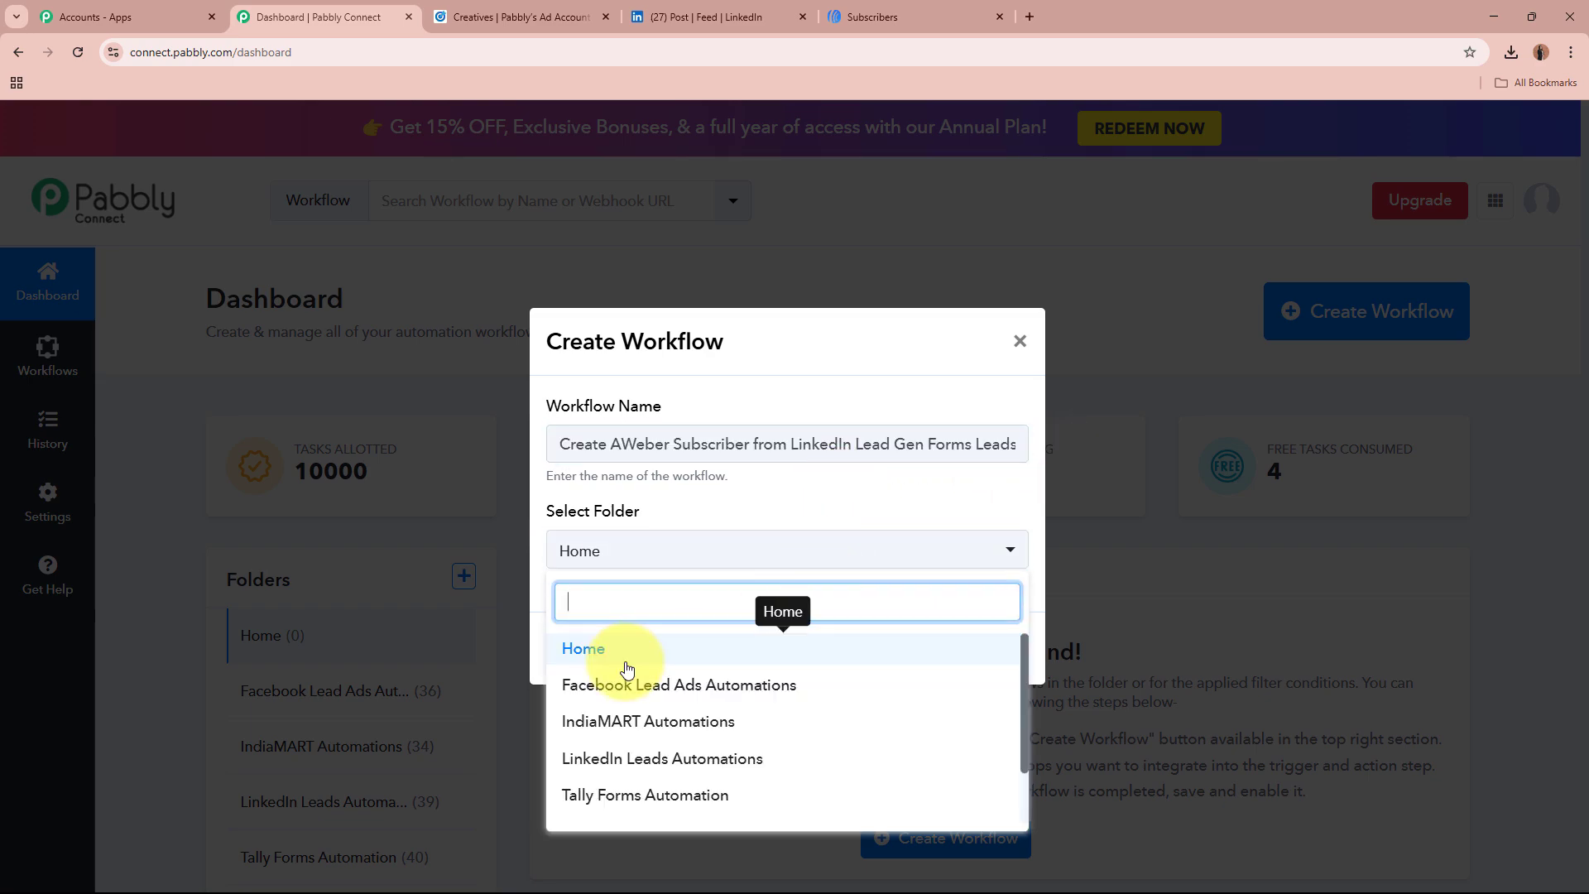
click(813, 765)
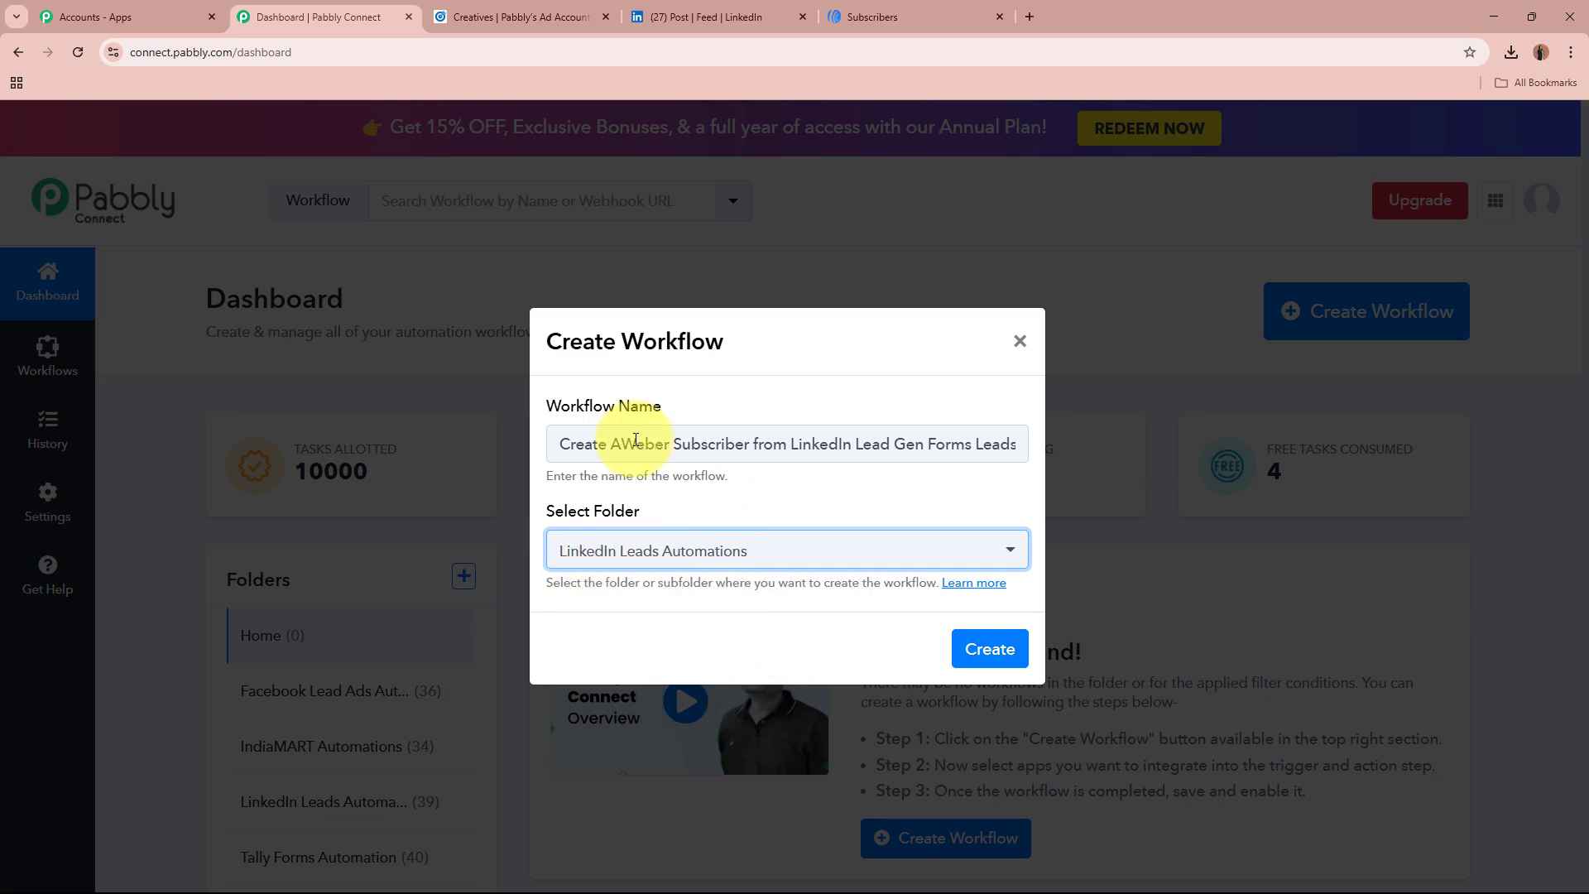
drag(573, 445, 1099, 460)
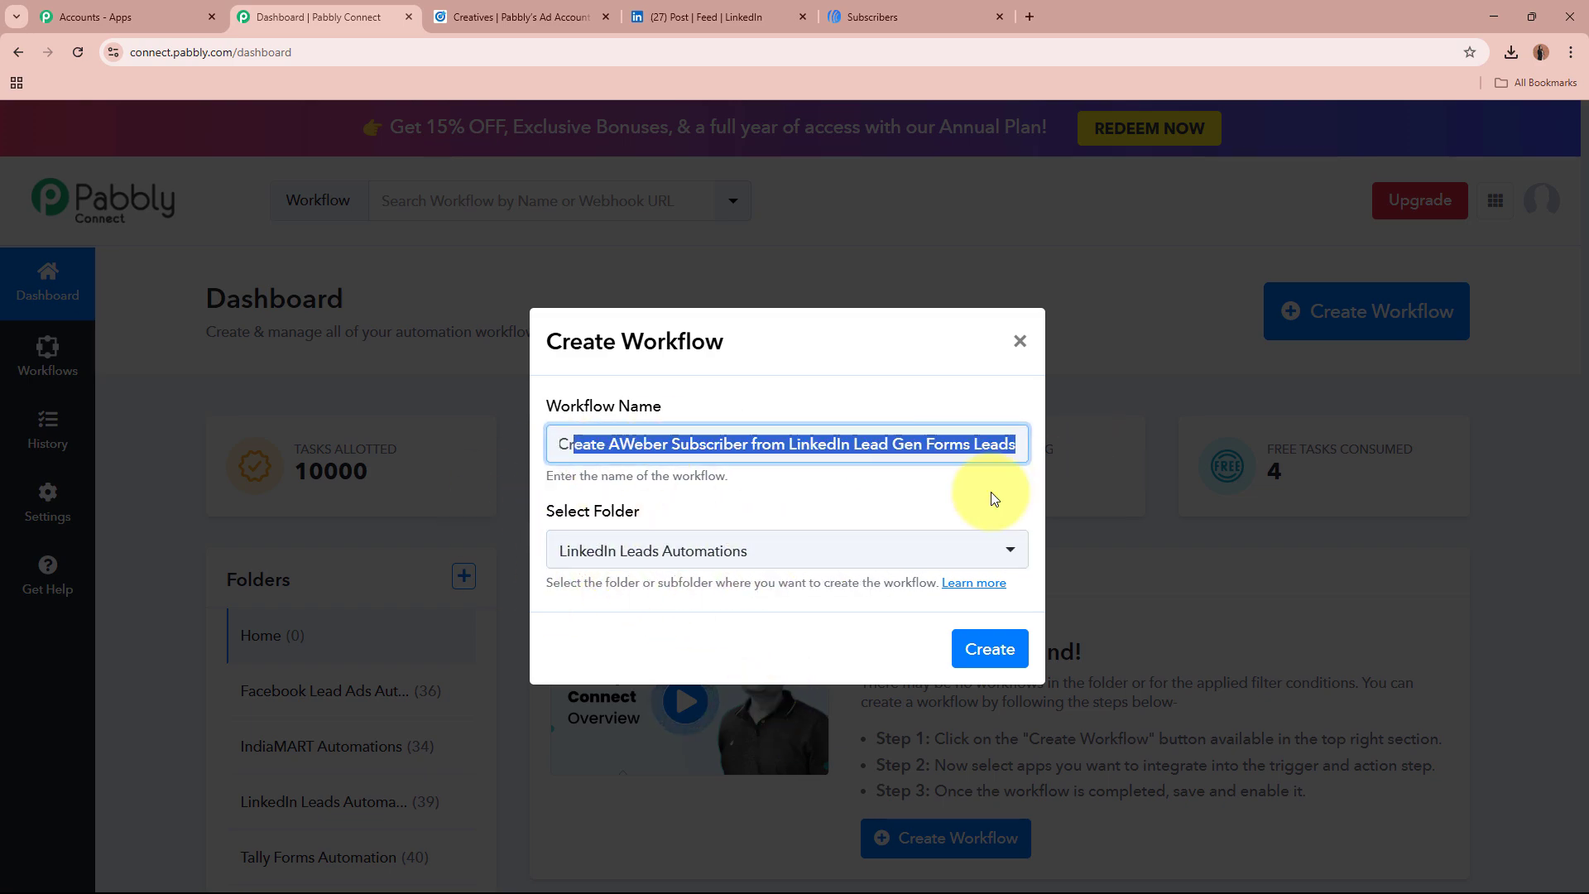
click(945, 496)
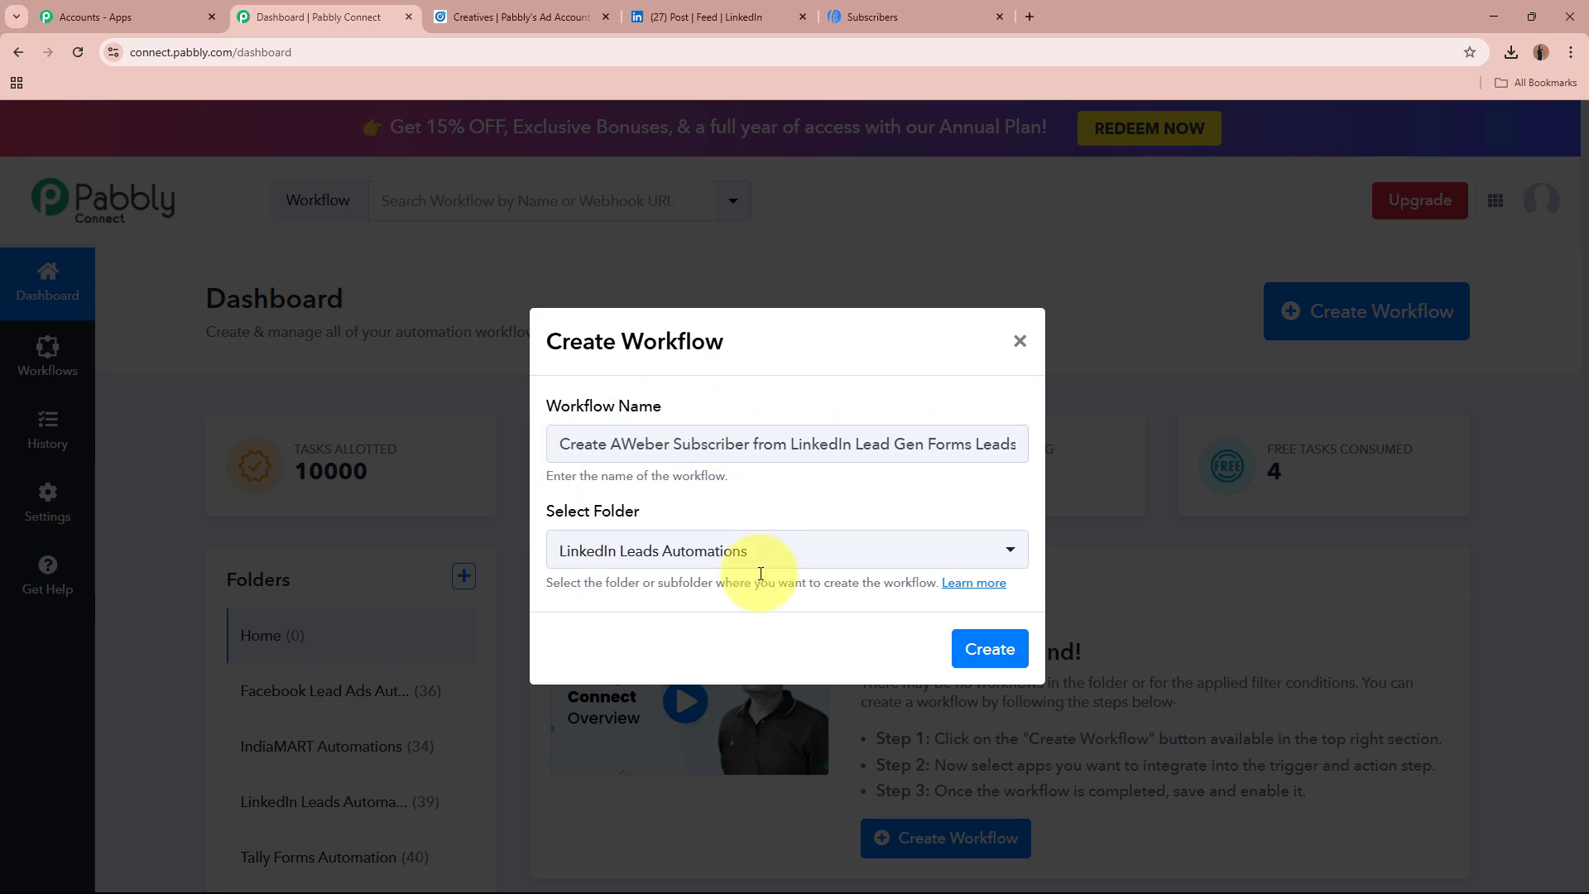
Step: Create the workflow and bring back the trigger step's Choose App list
click(1002, 655)
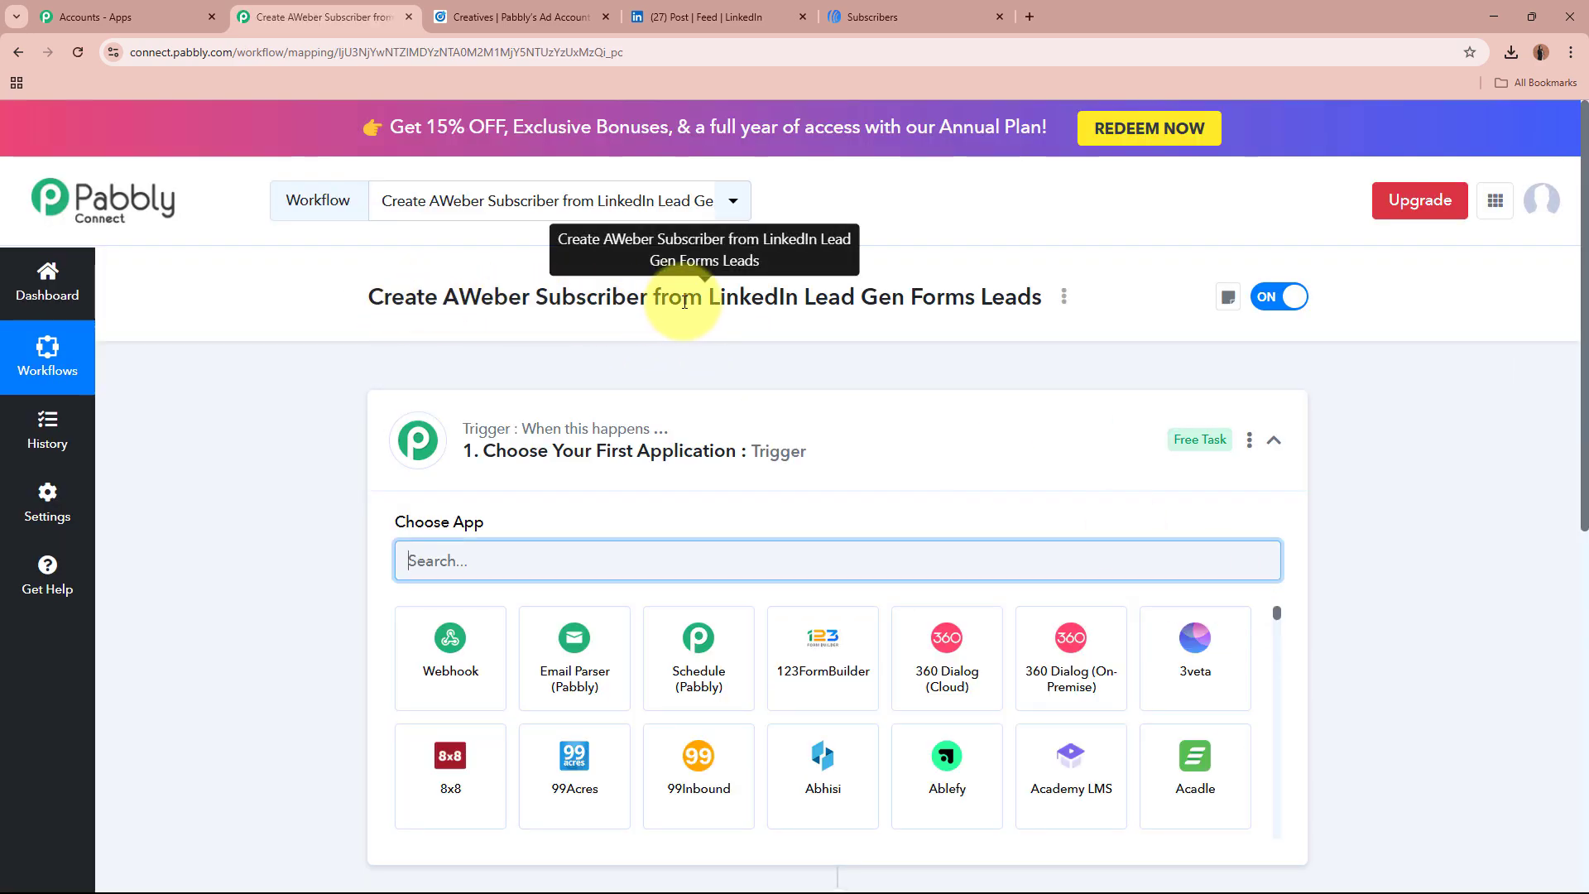
click(940, 433)
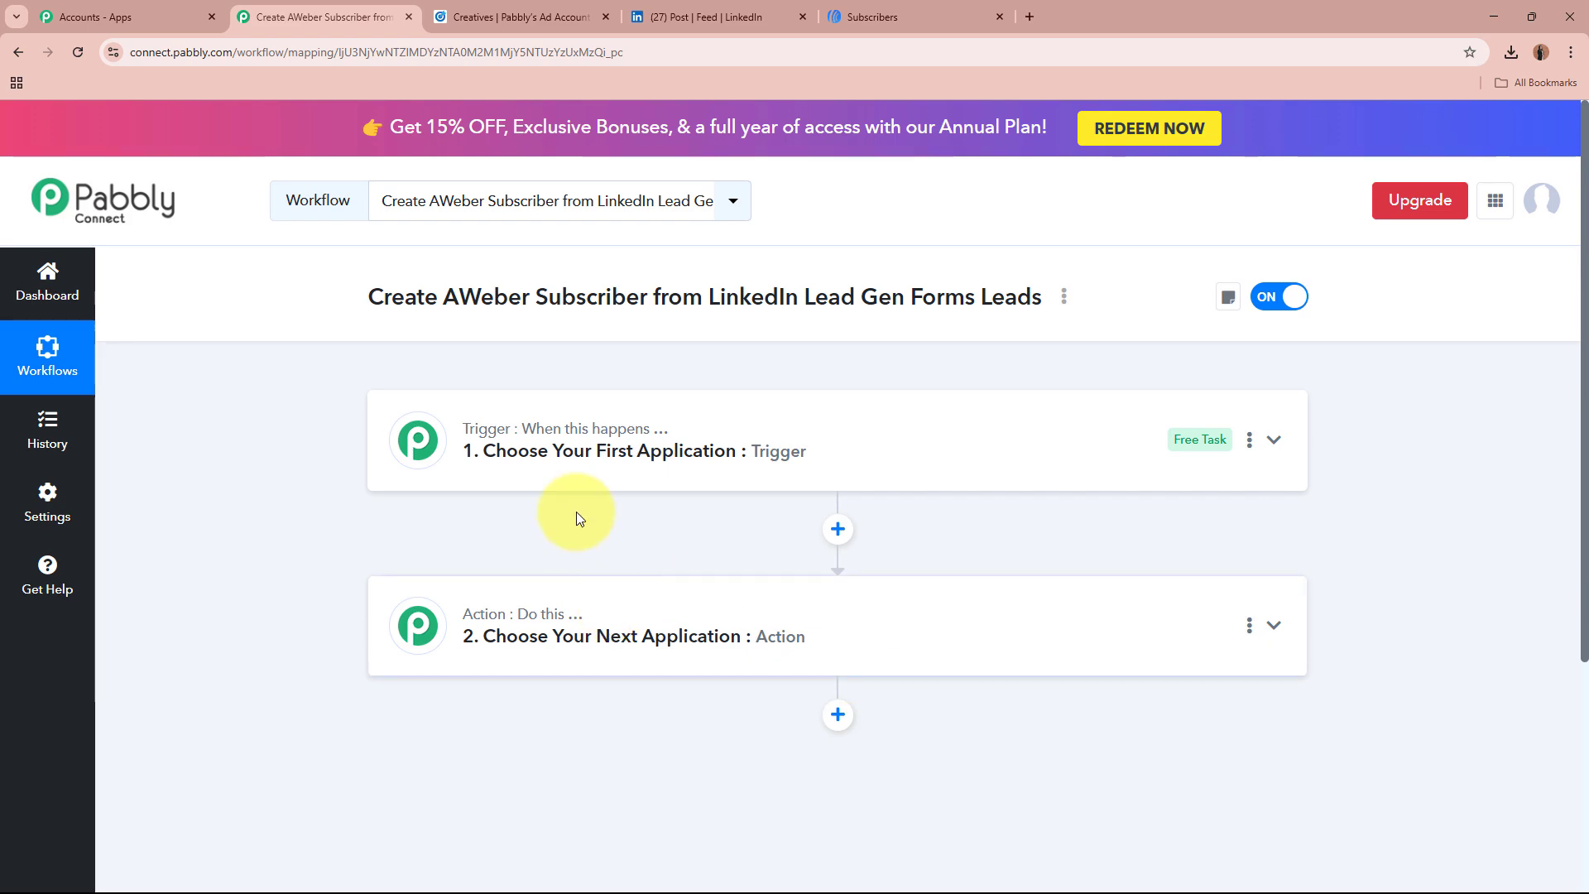
mouse_move(641, 442)
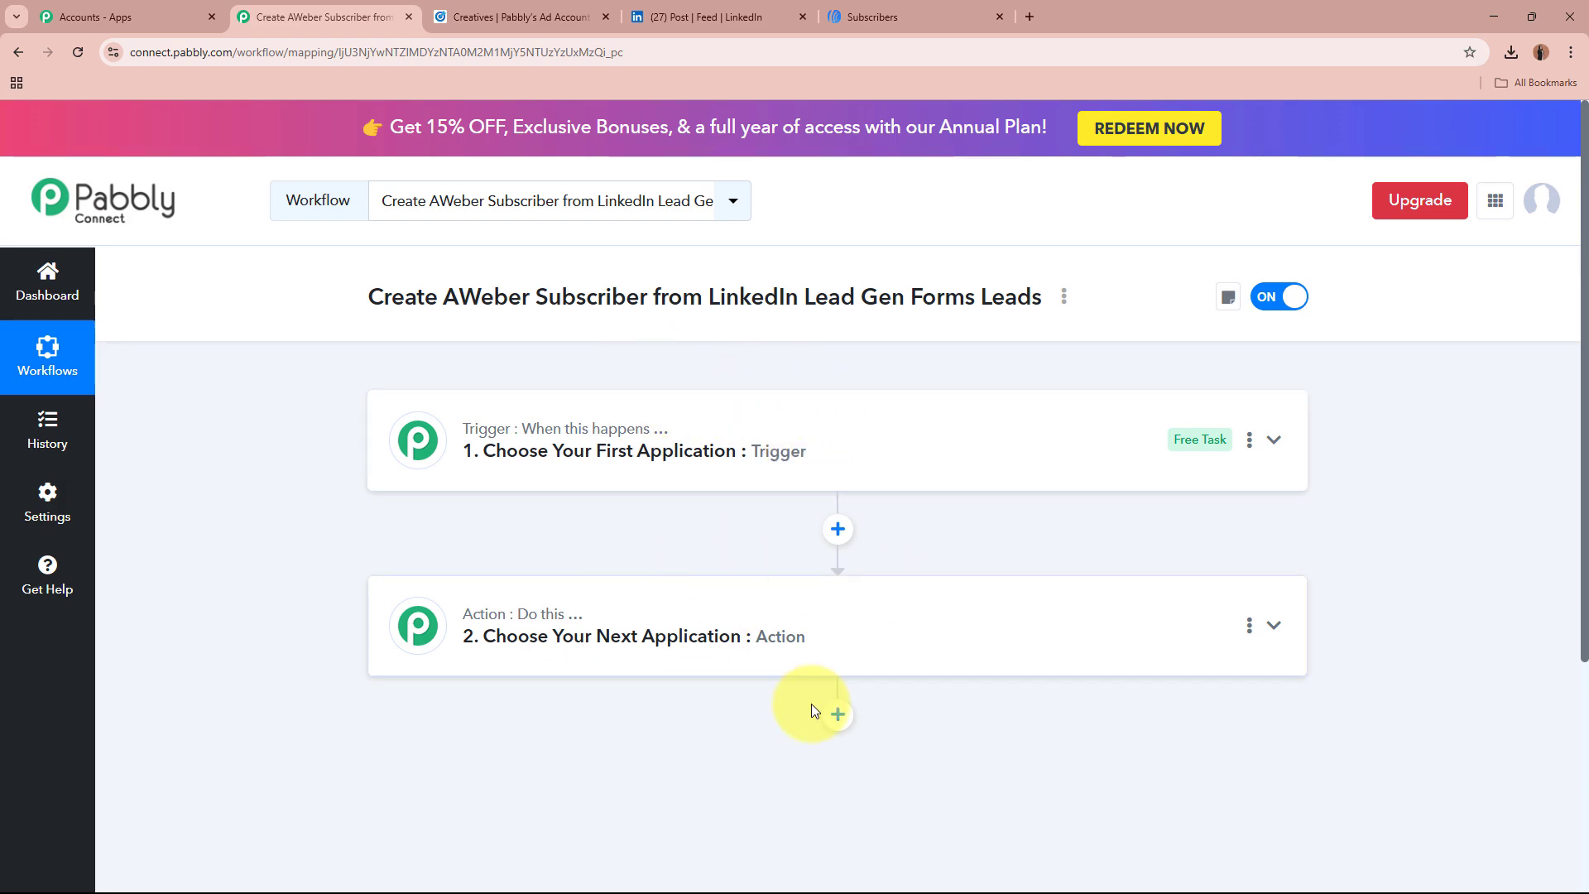
click(892, 443)
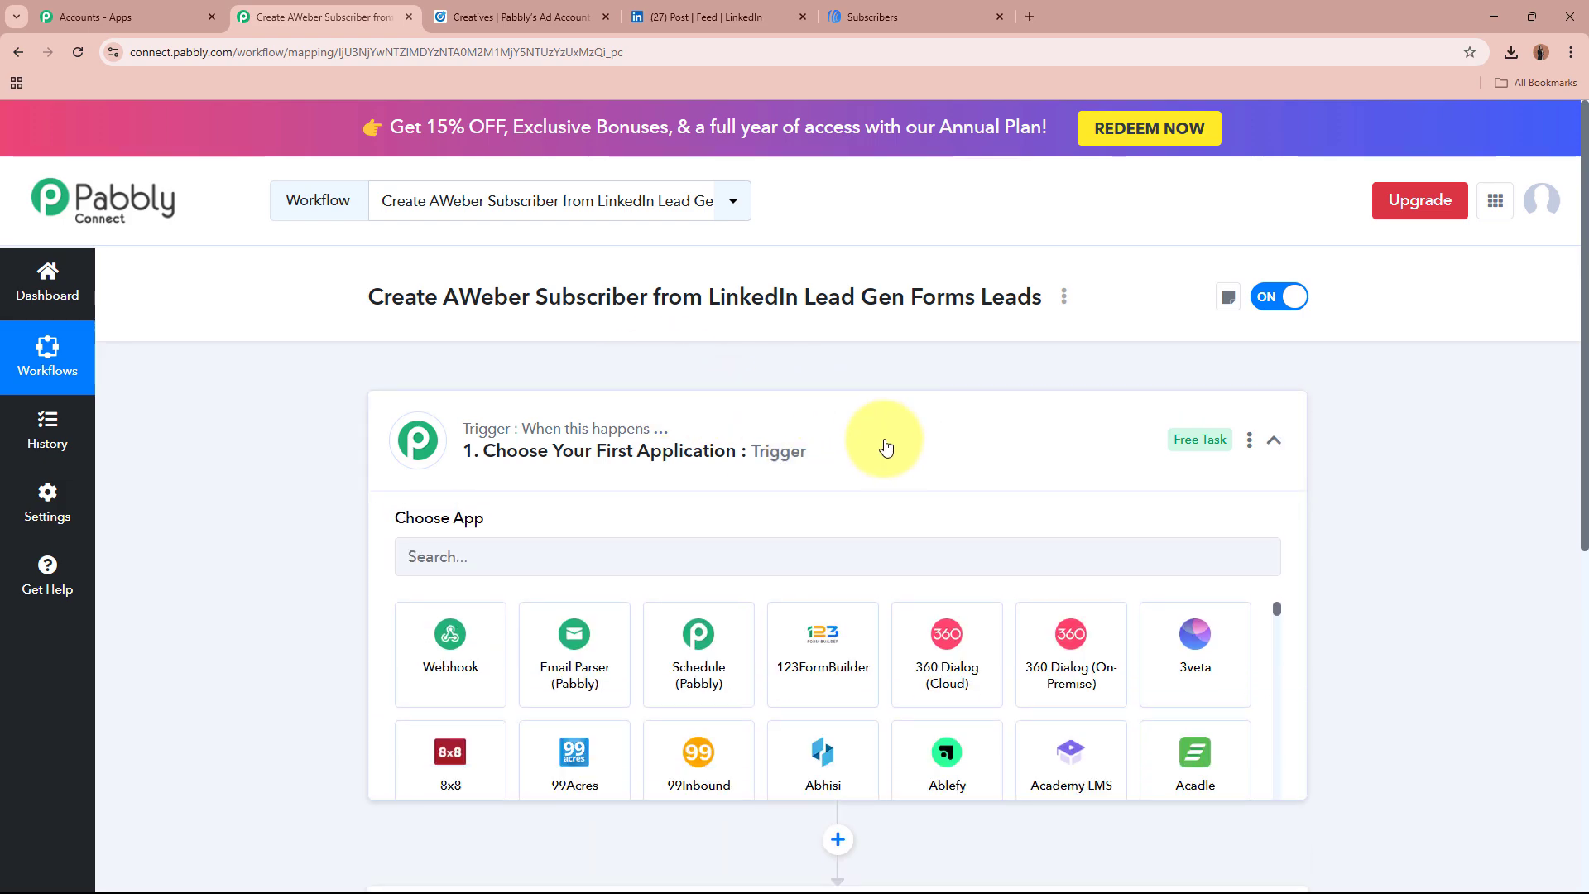
Step: Choose LinkedIn Lead Gen Forms as the trigger app via a 'LinkedIn' search
click(702, 569)
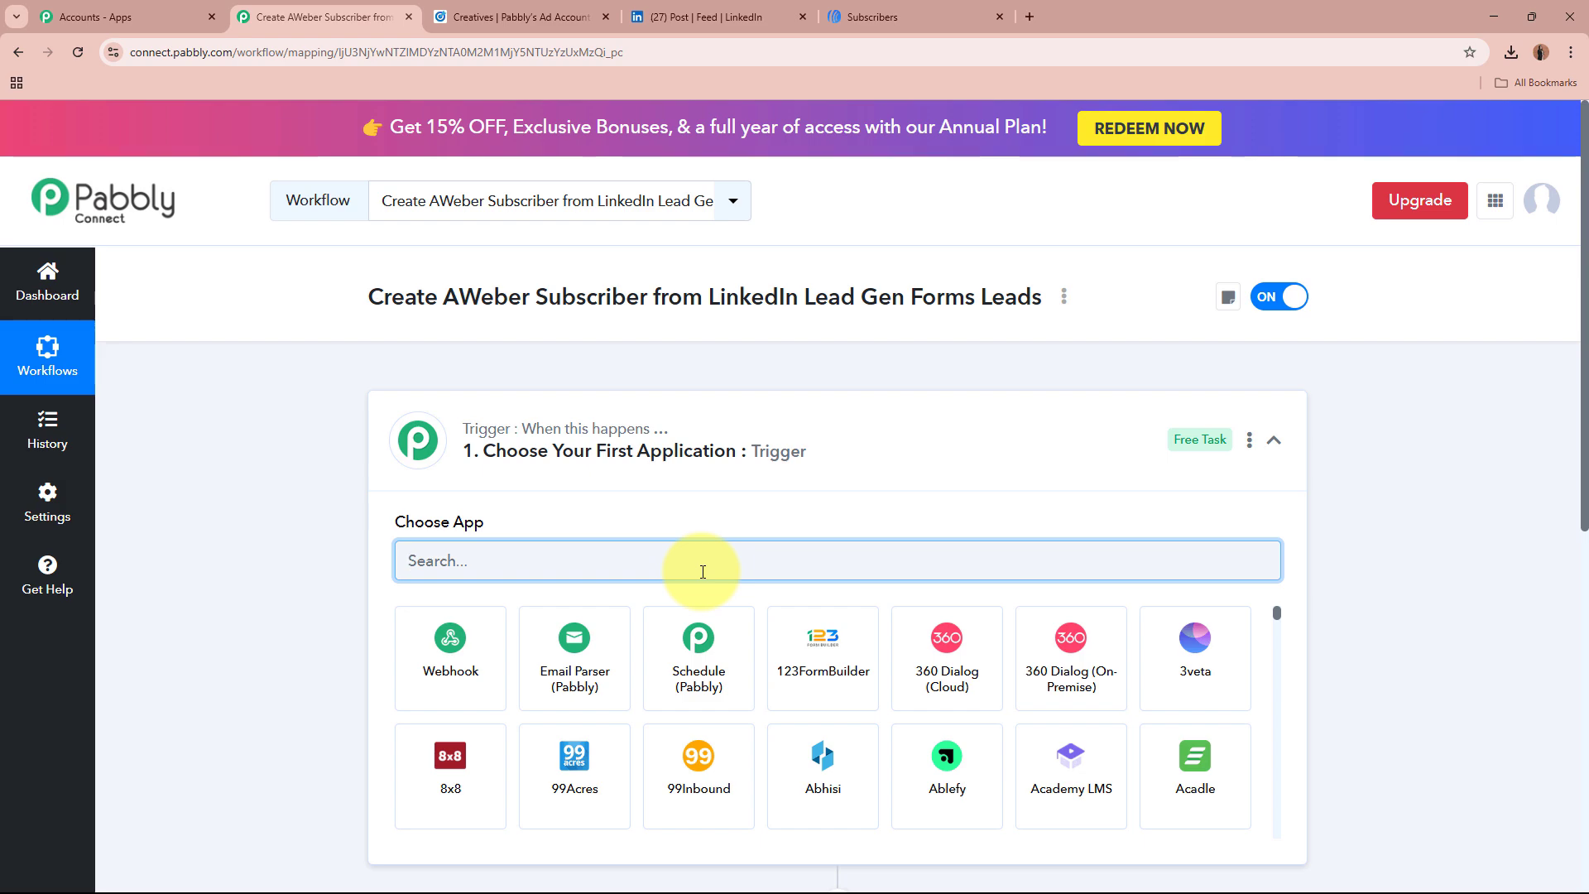
text(Link)
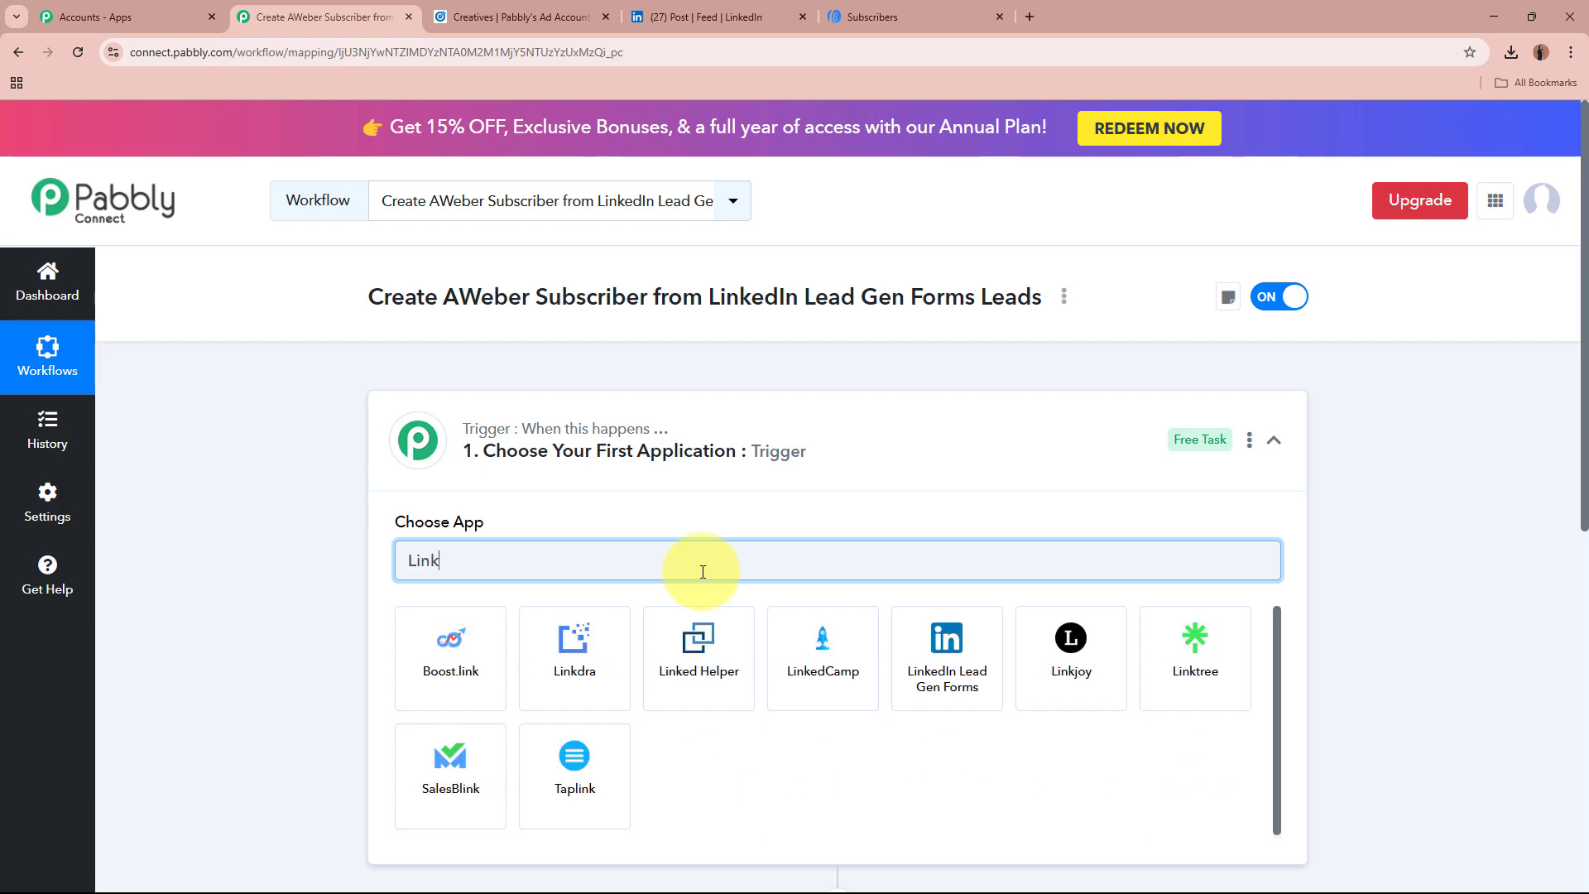
text(edIn)
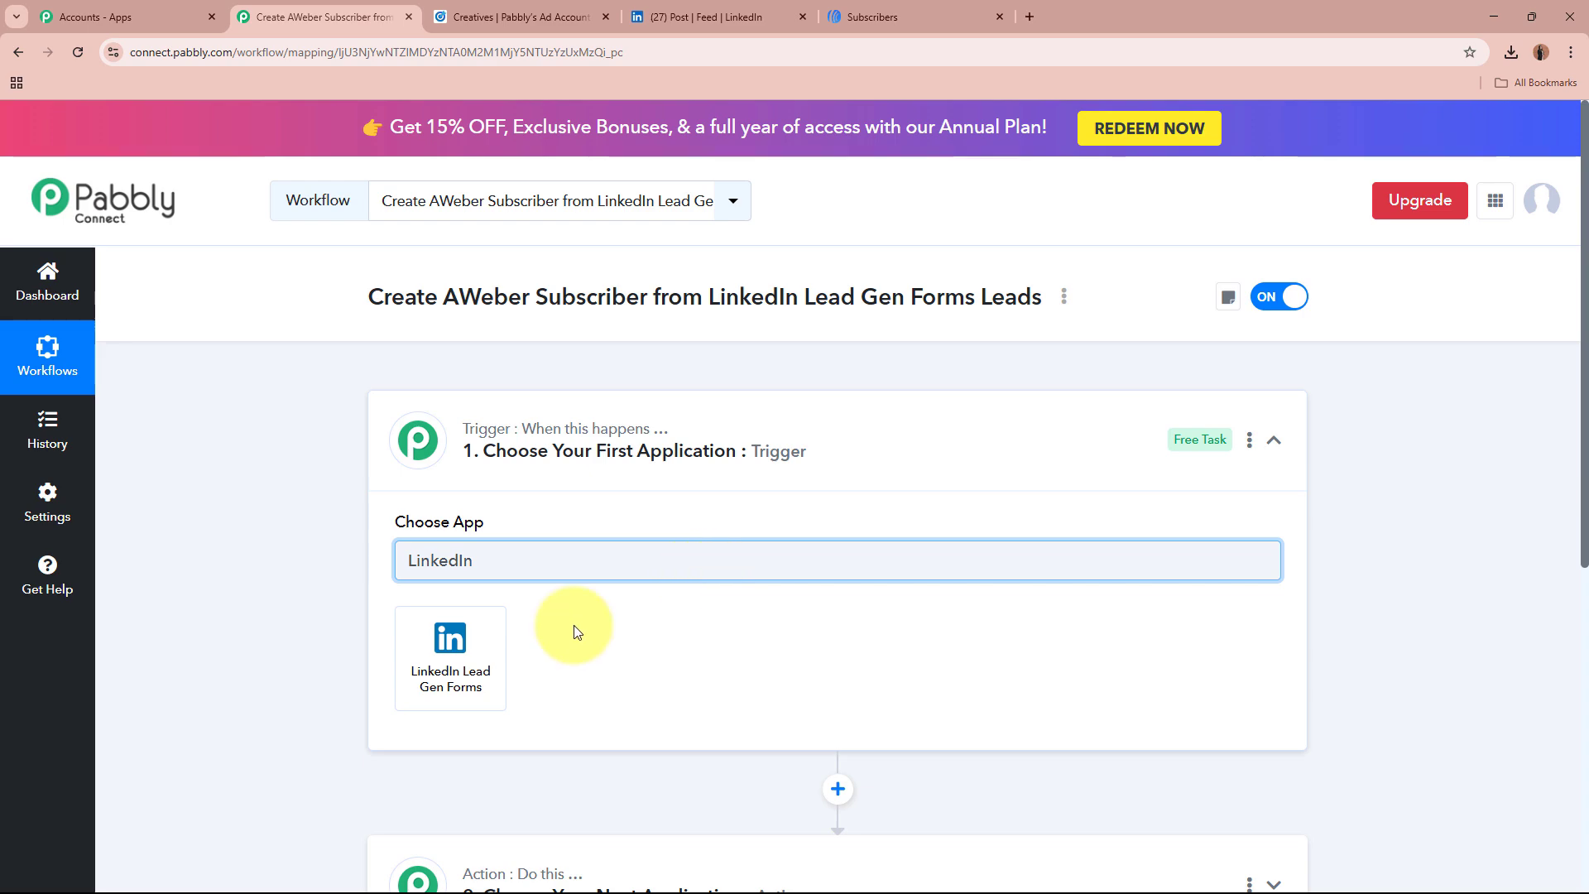
click(411, 679)
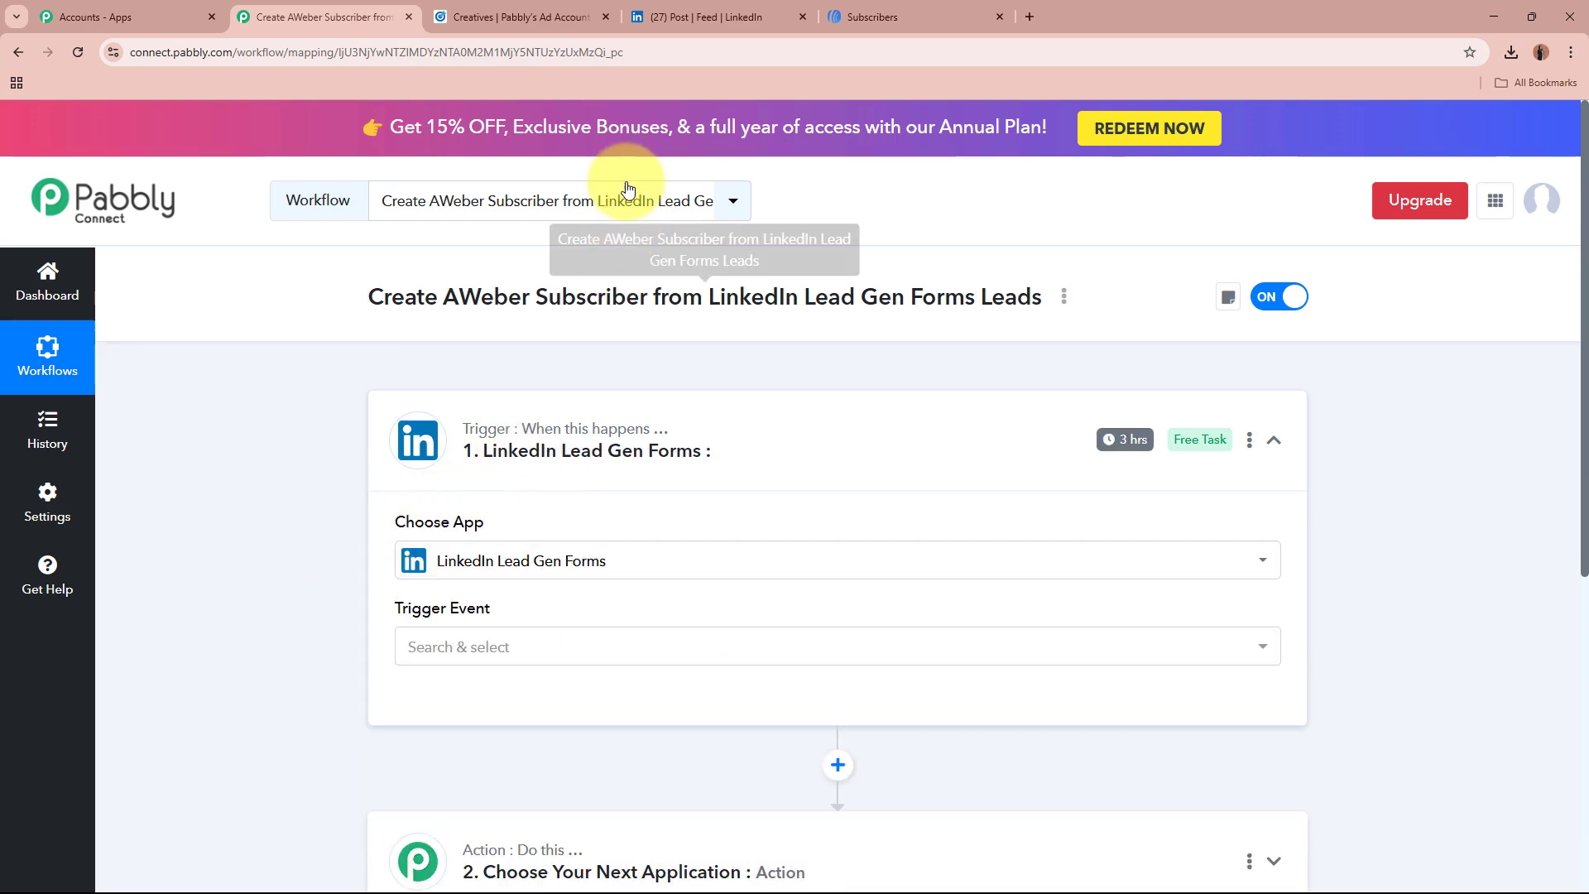
click(712, 17)
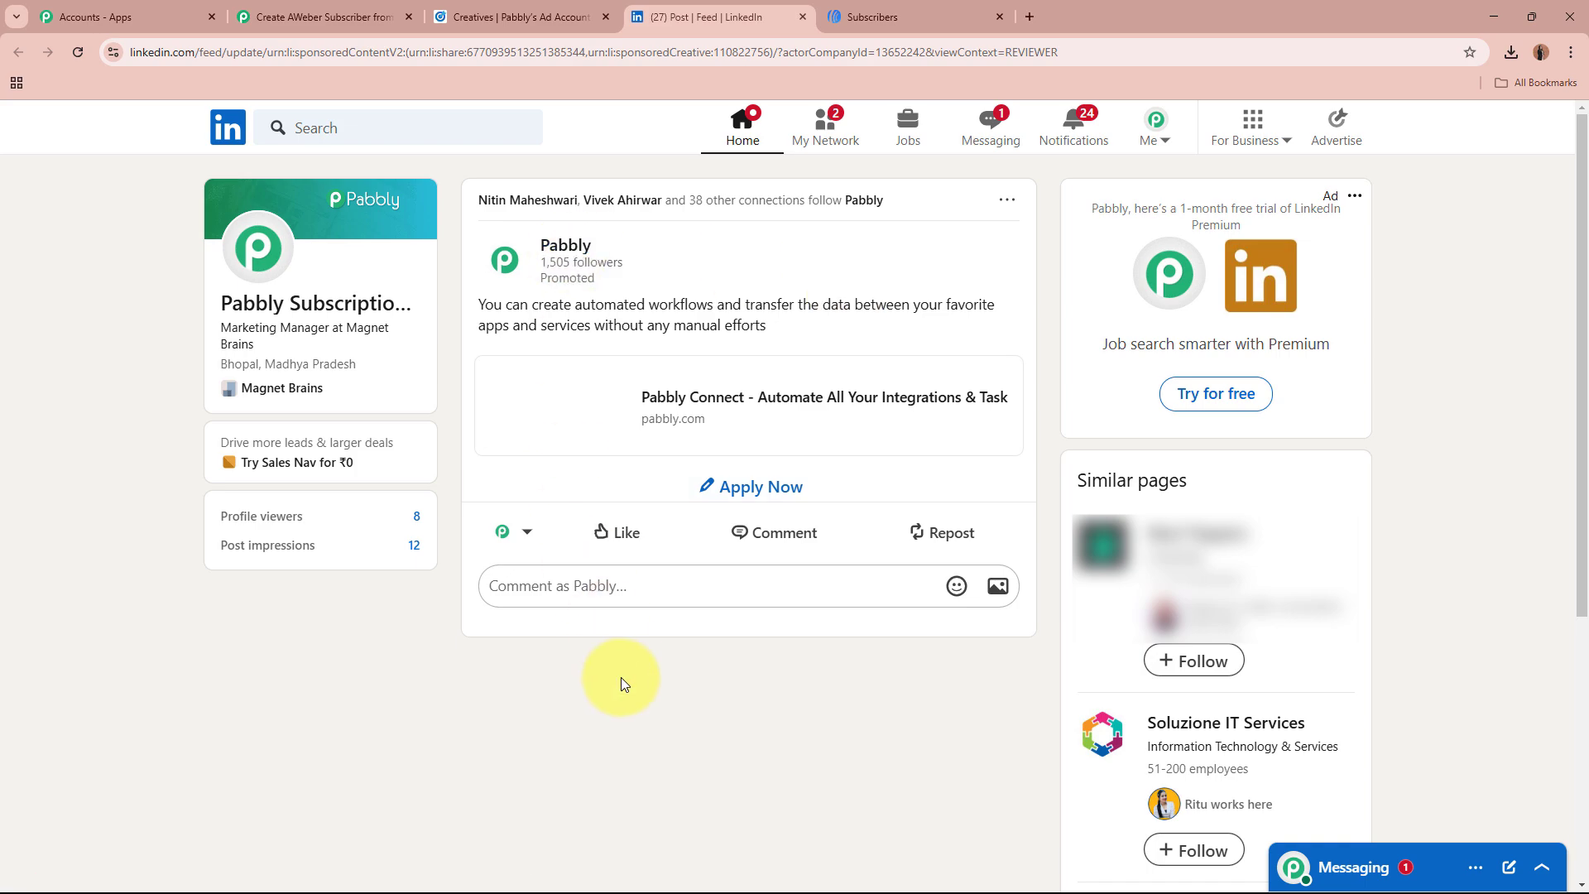
click(296, 6)
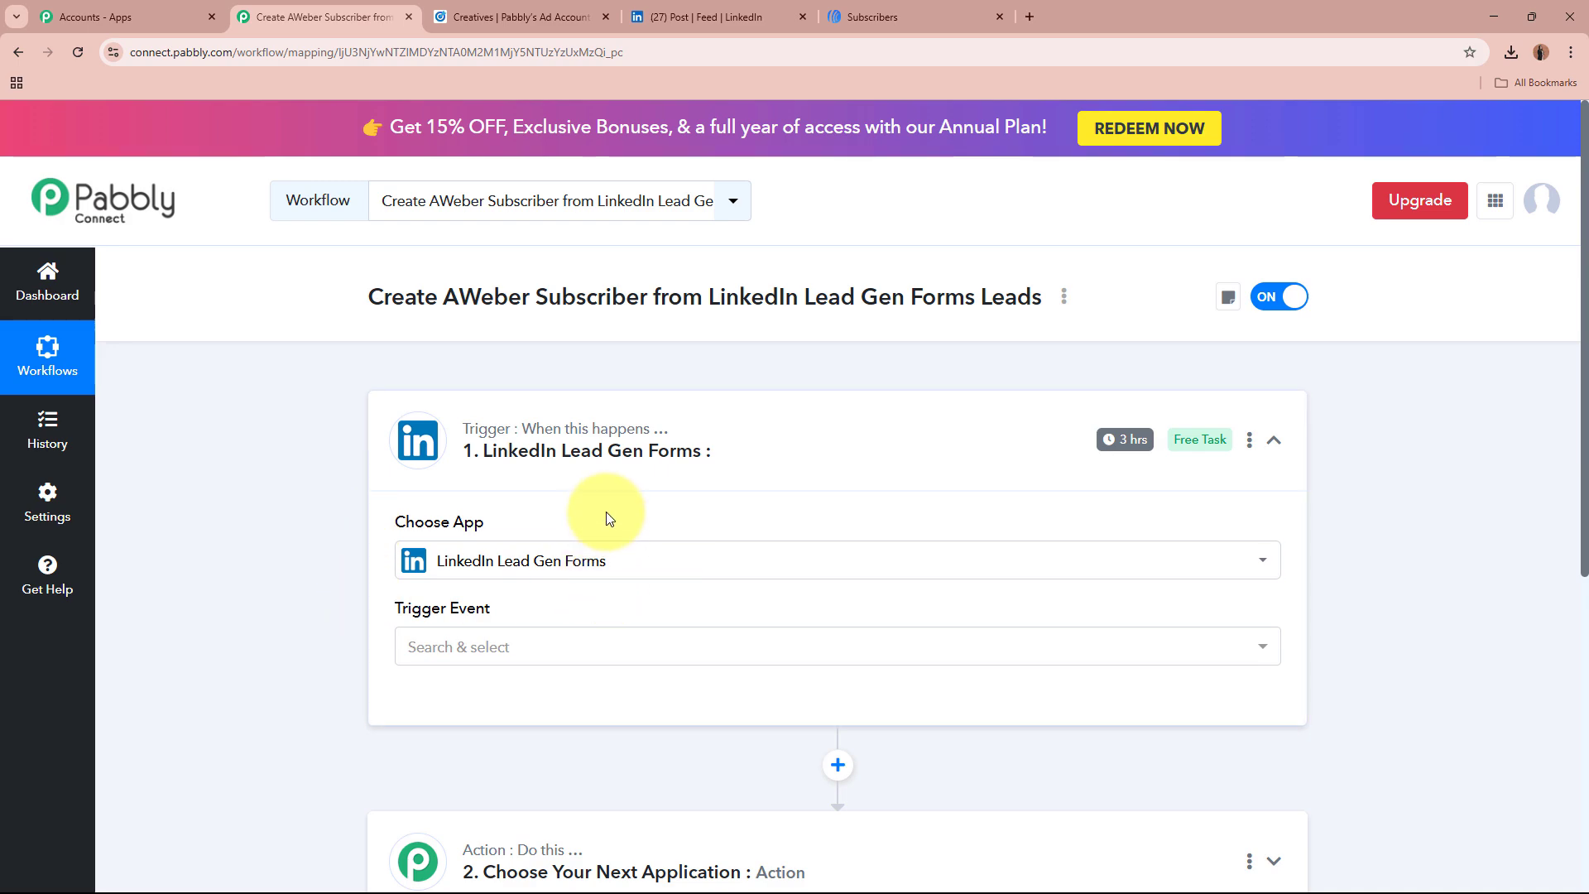
Step: Set the trigger event to New Lead Gen Form Response
click(632, 650)
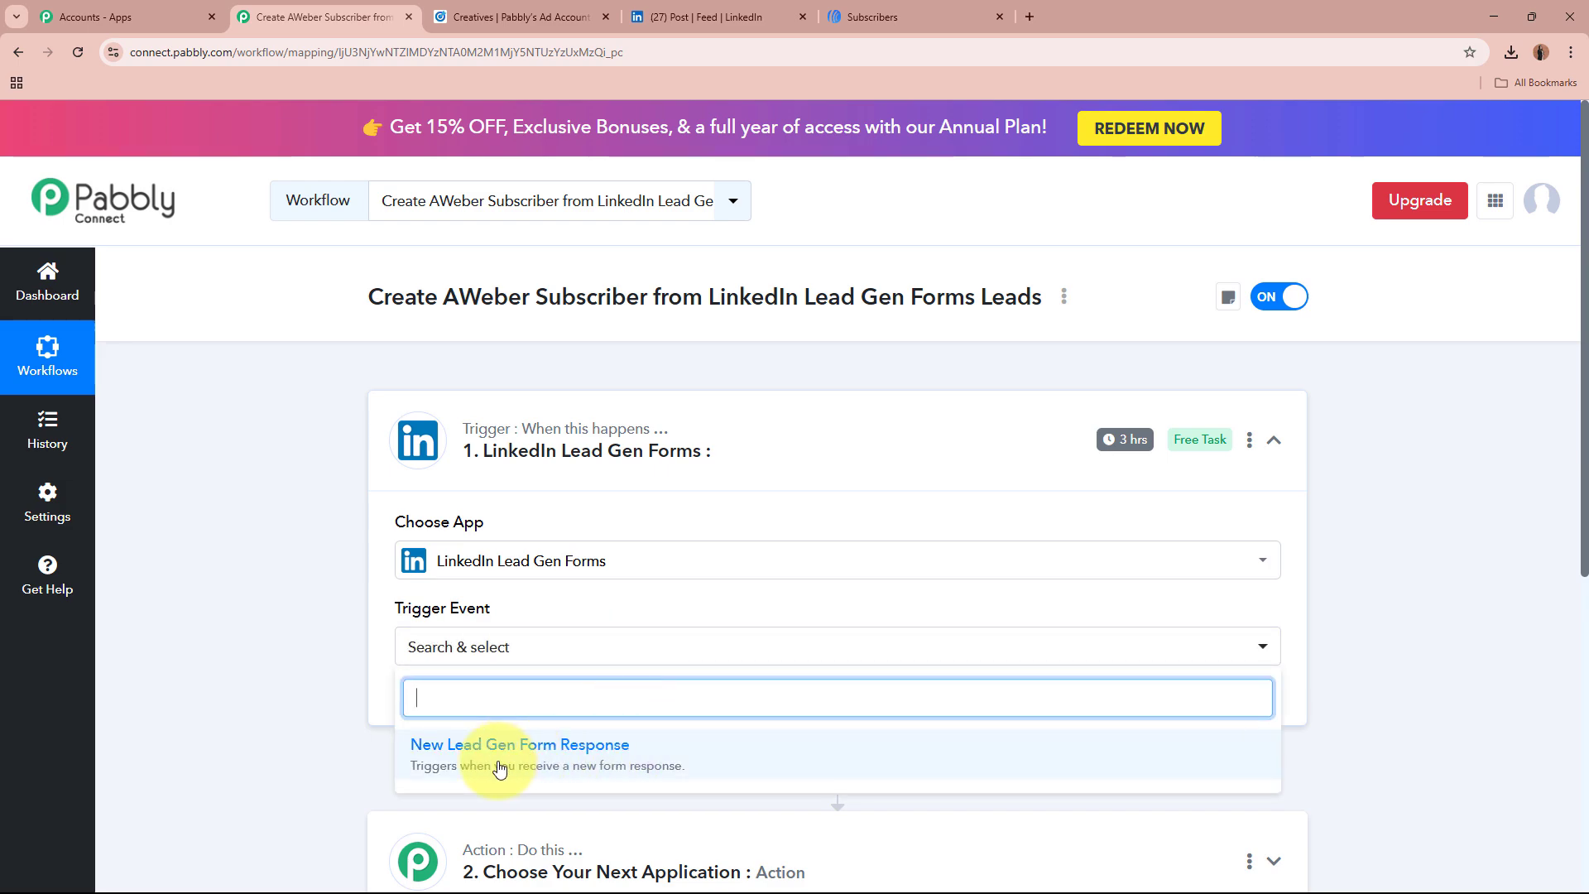
click(637, 758)
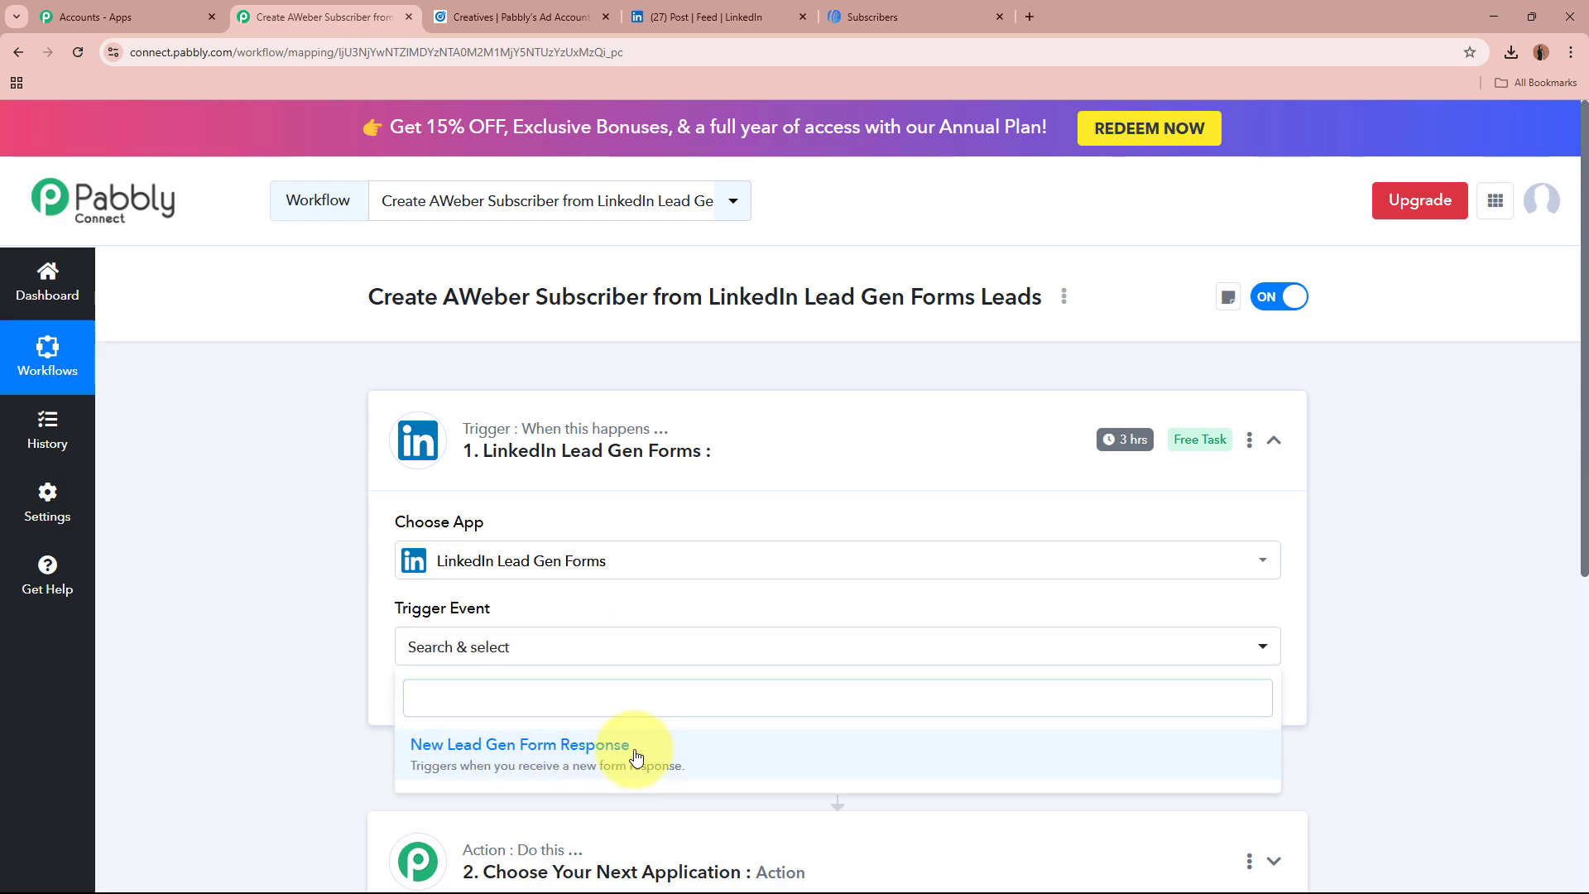
click(636, 755)
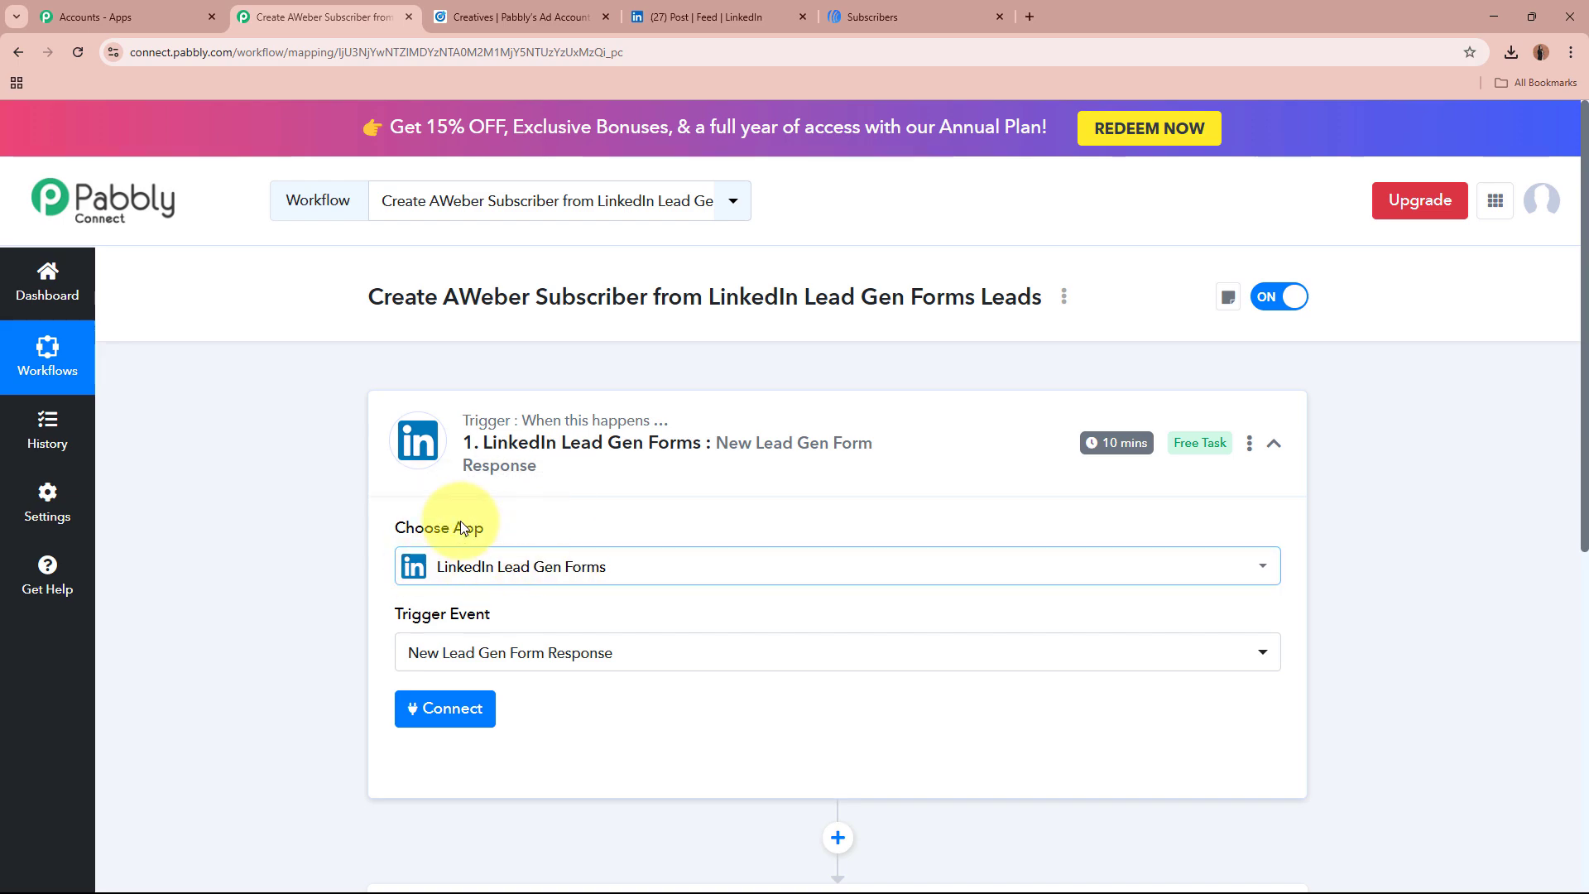
scroll(247, 657, down, 2)
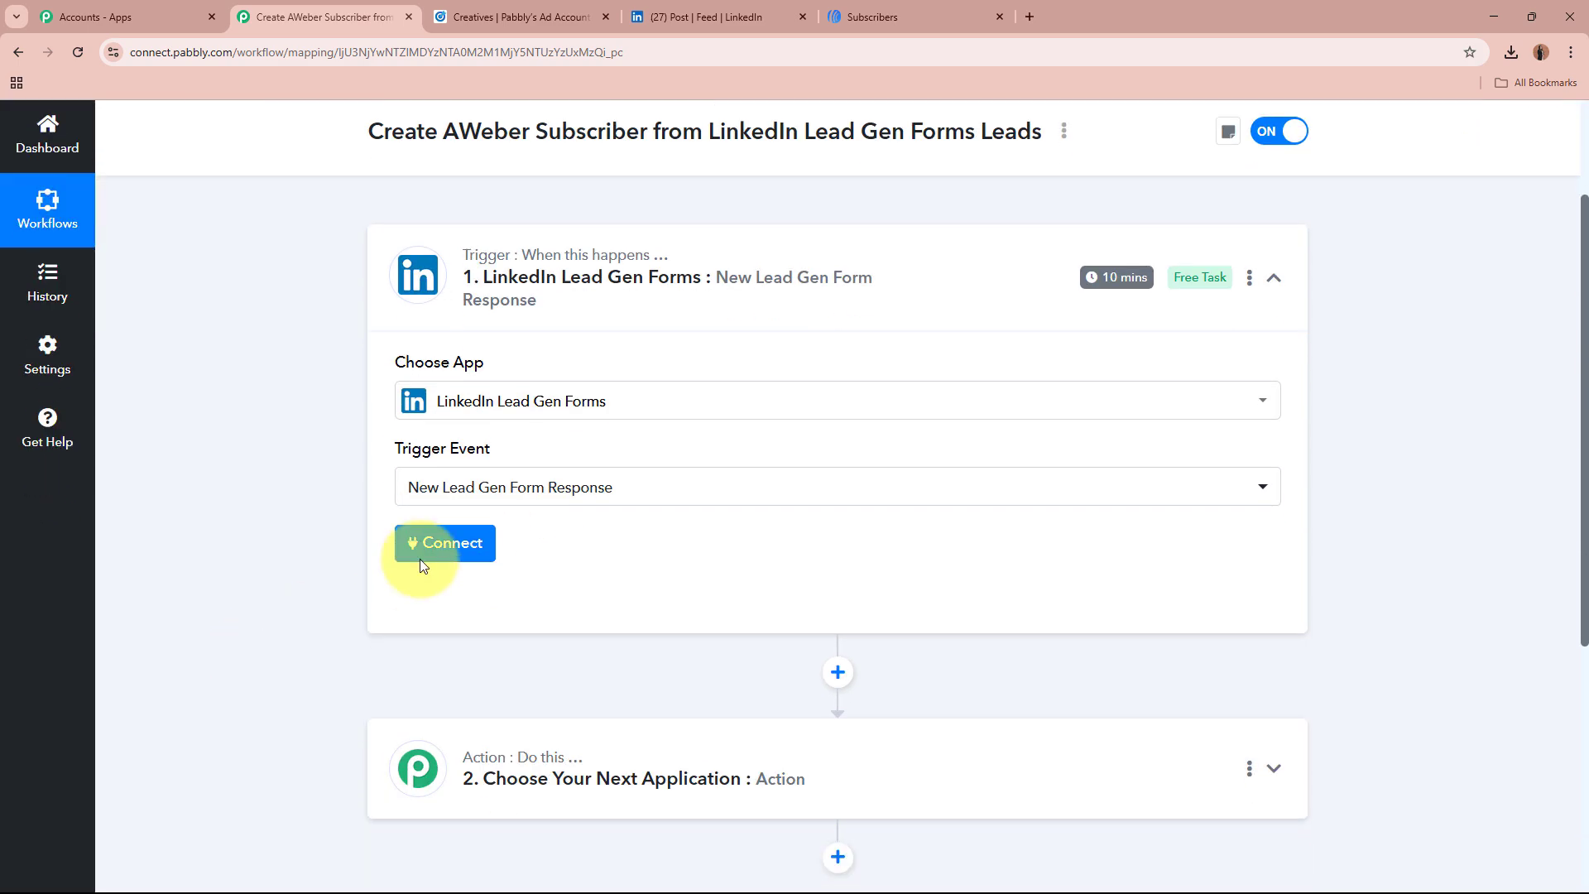
Step: Add and authorize a new LinkedIn Lead Gen Forms connection for the trigger
click(432, 550)
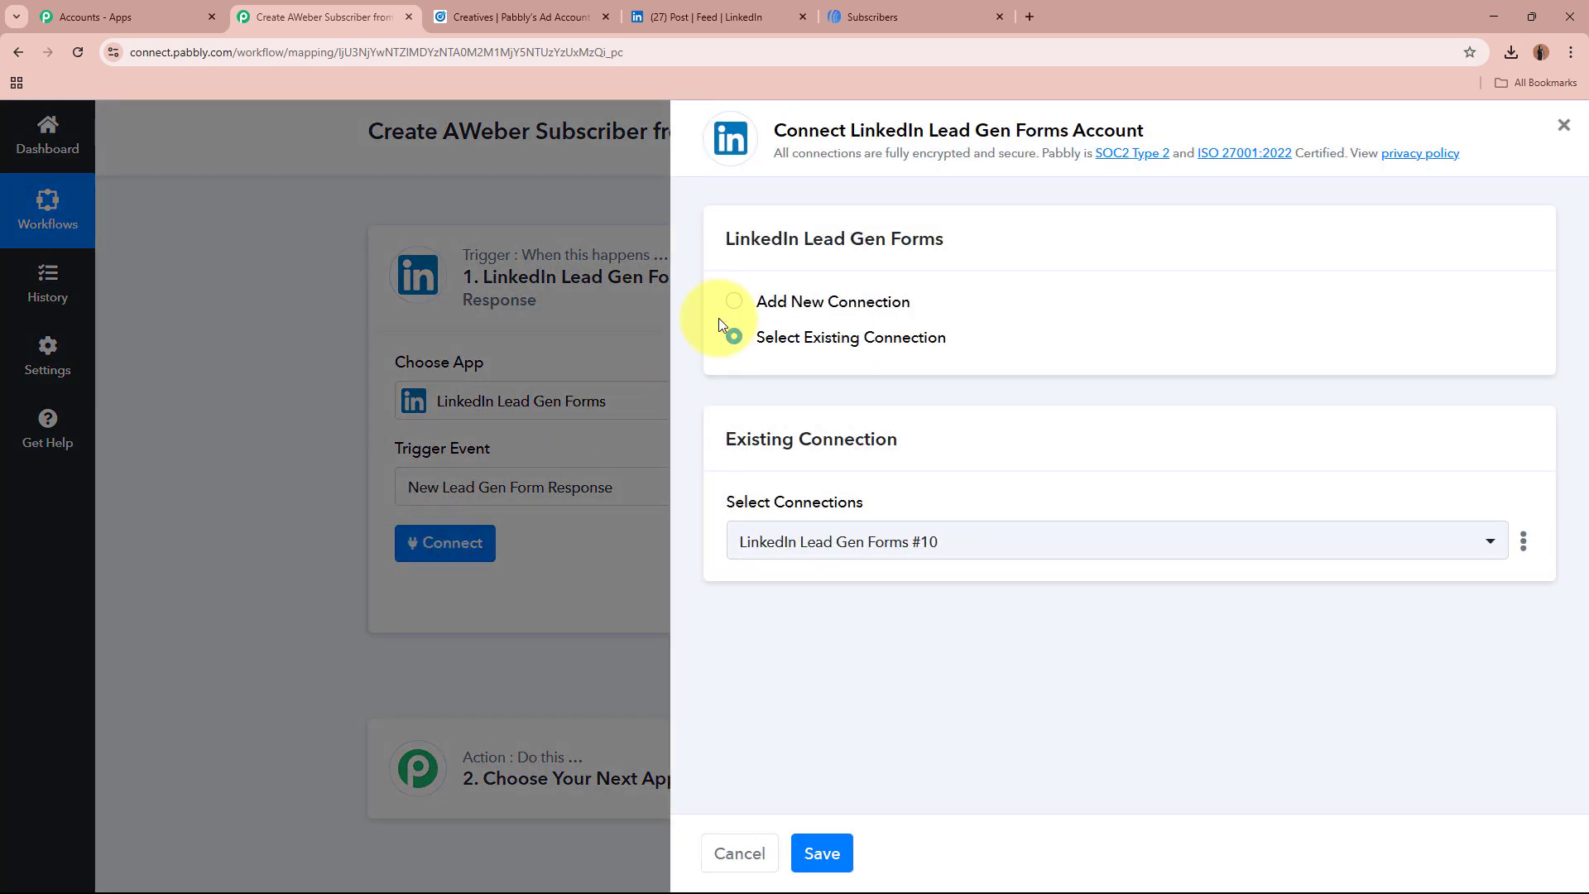
click(728, 313)
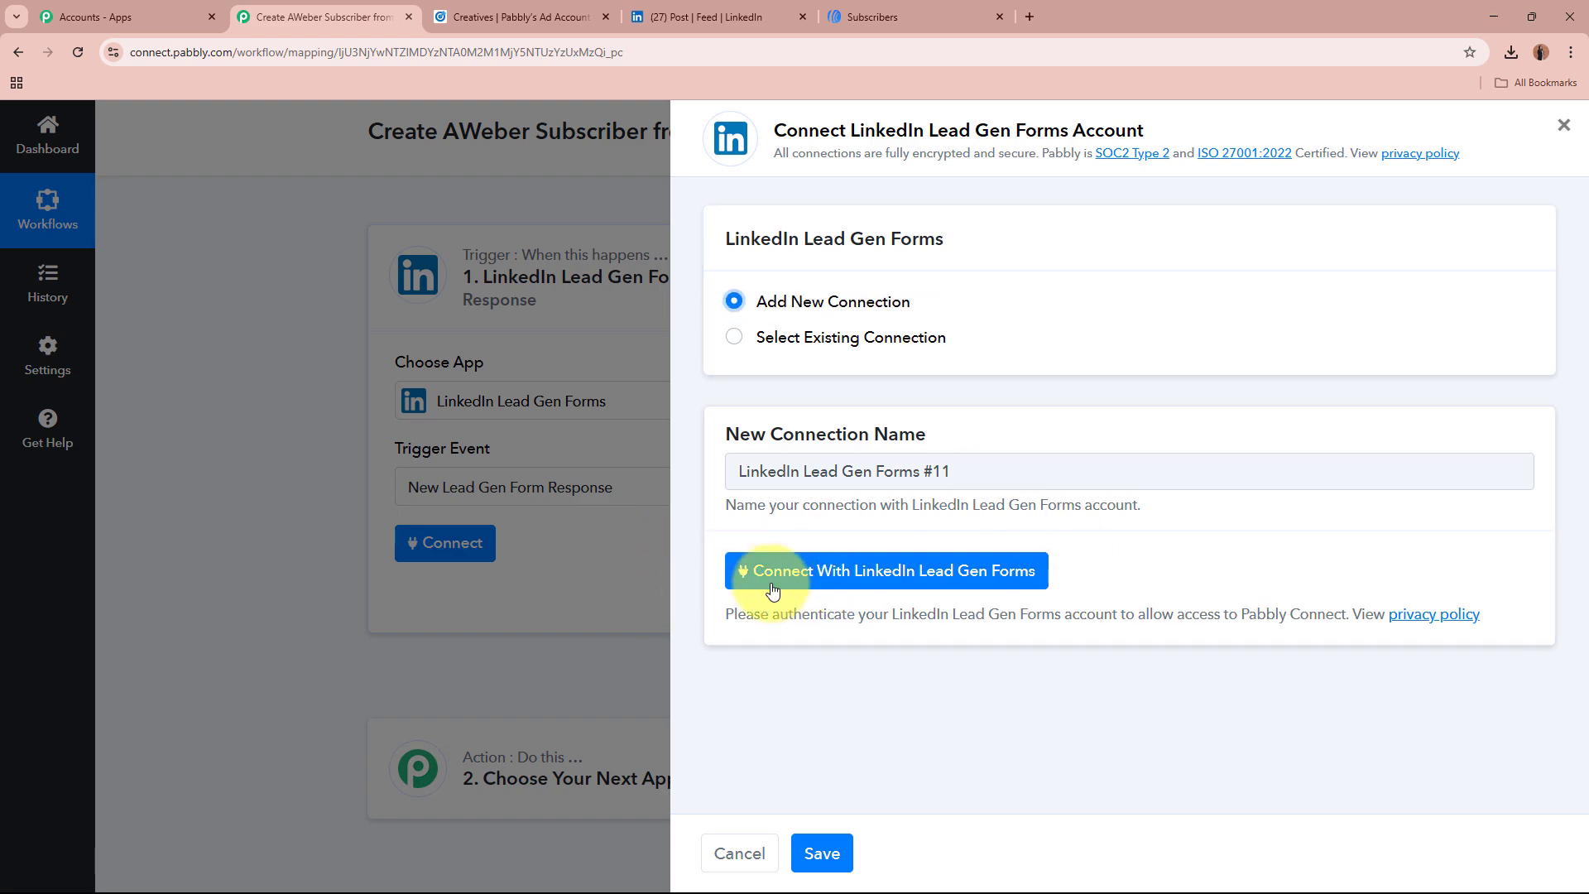
click(991, 584)
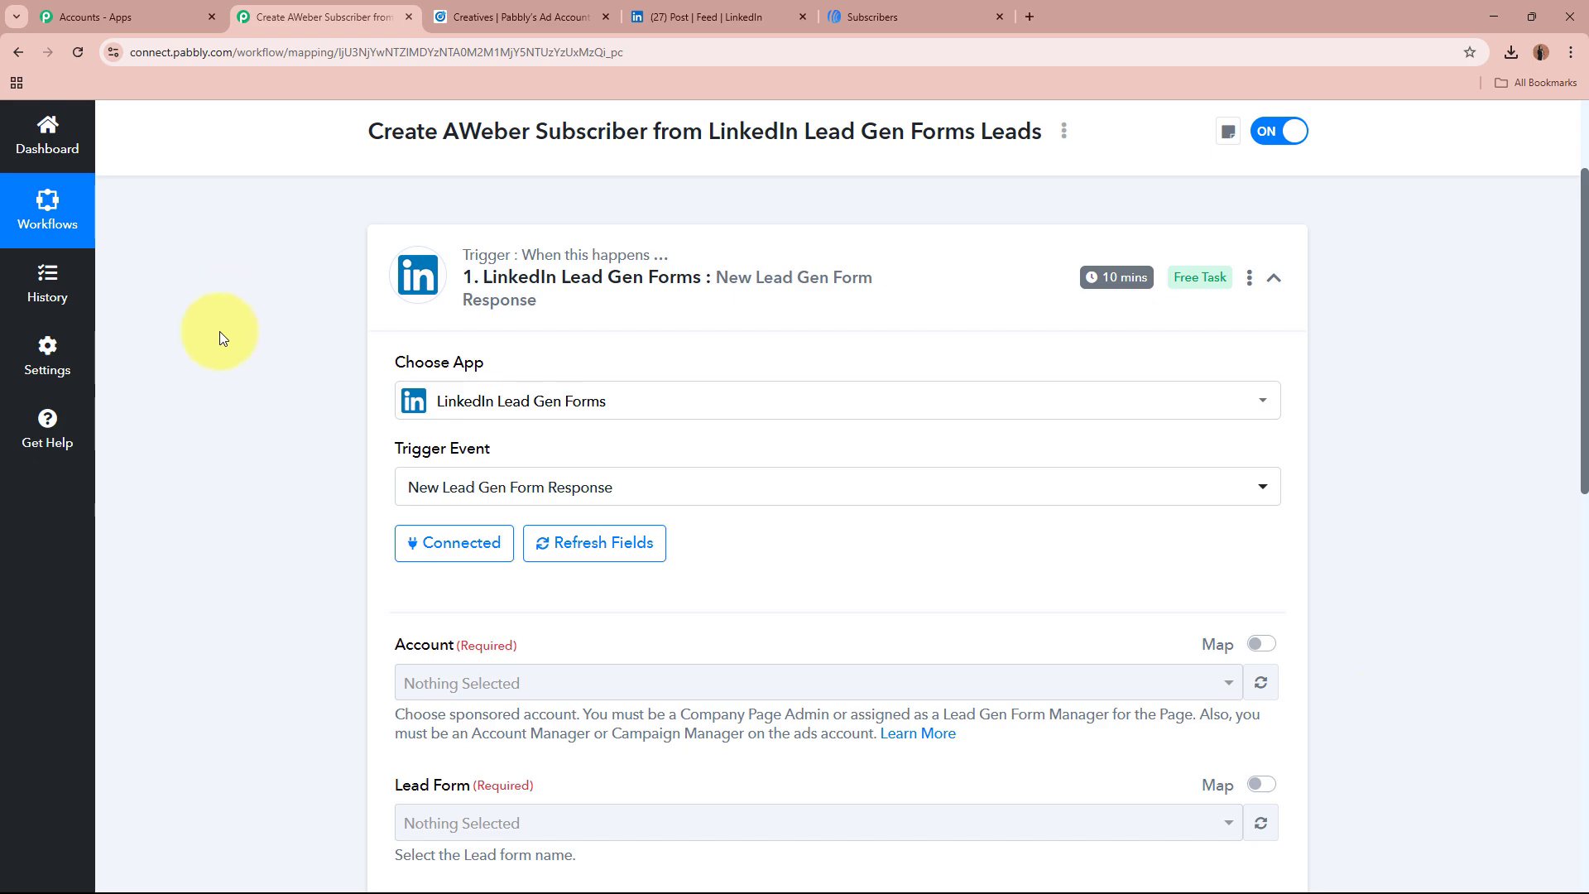
Step: Select Pabbly's Ad Account as the trigger account, keeping Lead Form as the form
scroll(1374, 708, down, 2)
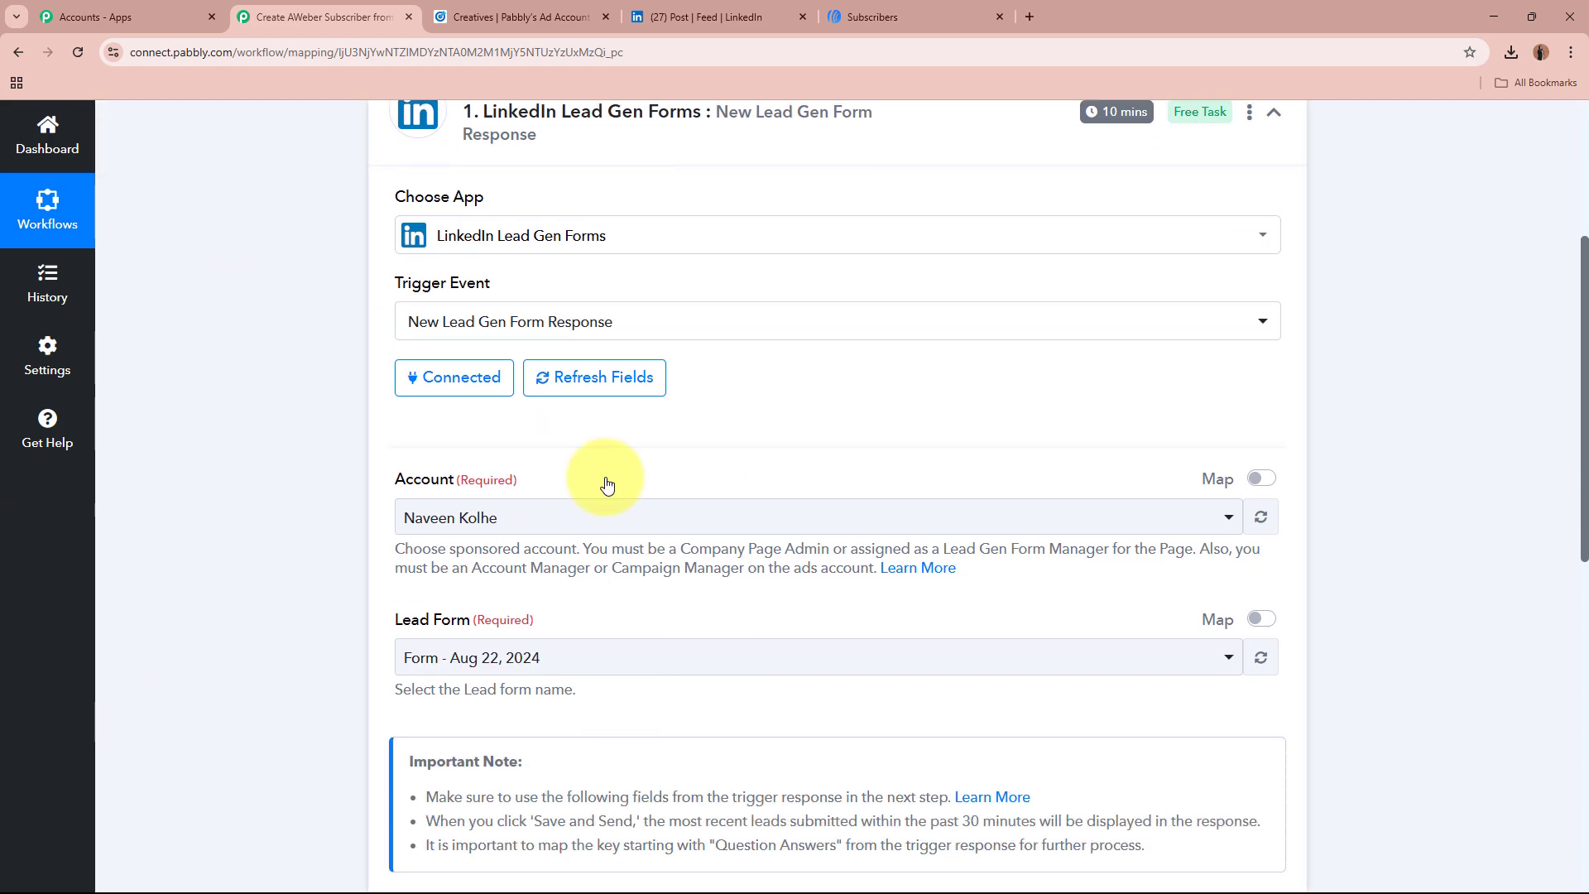
click(497, 8)
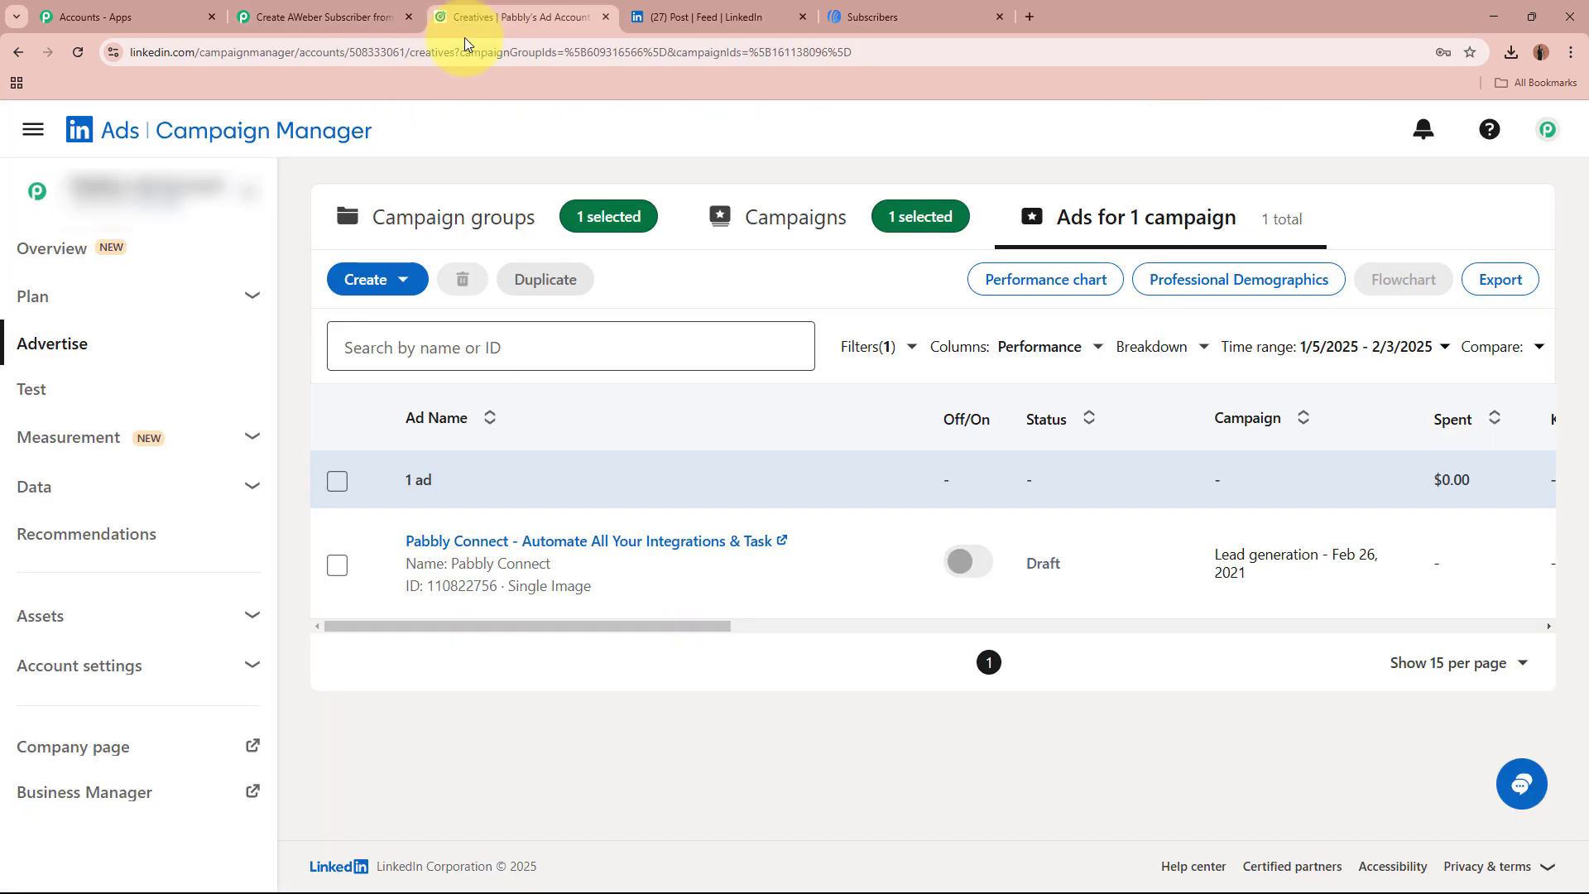
click(318, 10)
click(751, 517)
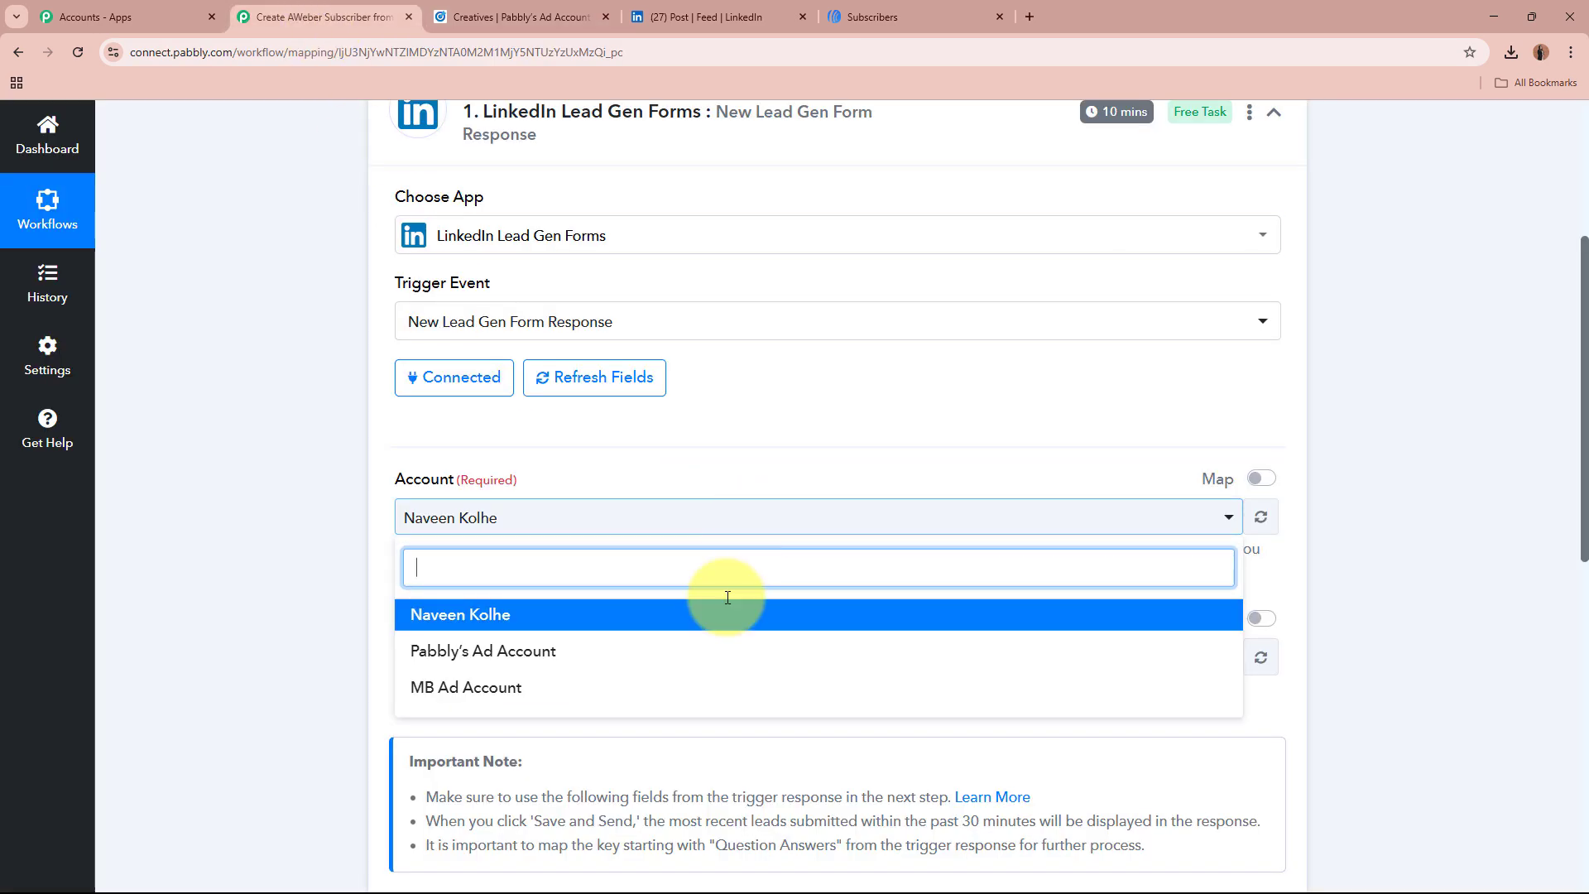
click(704, 652)
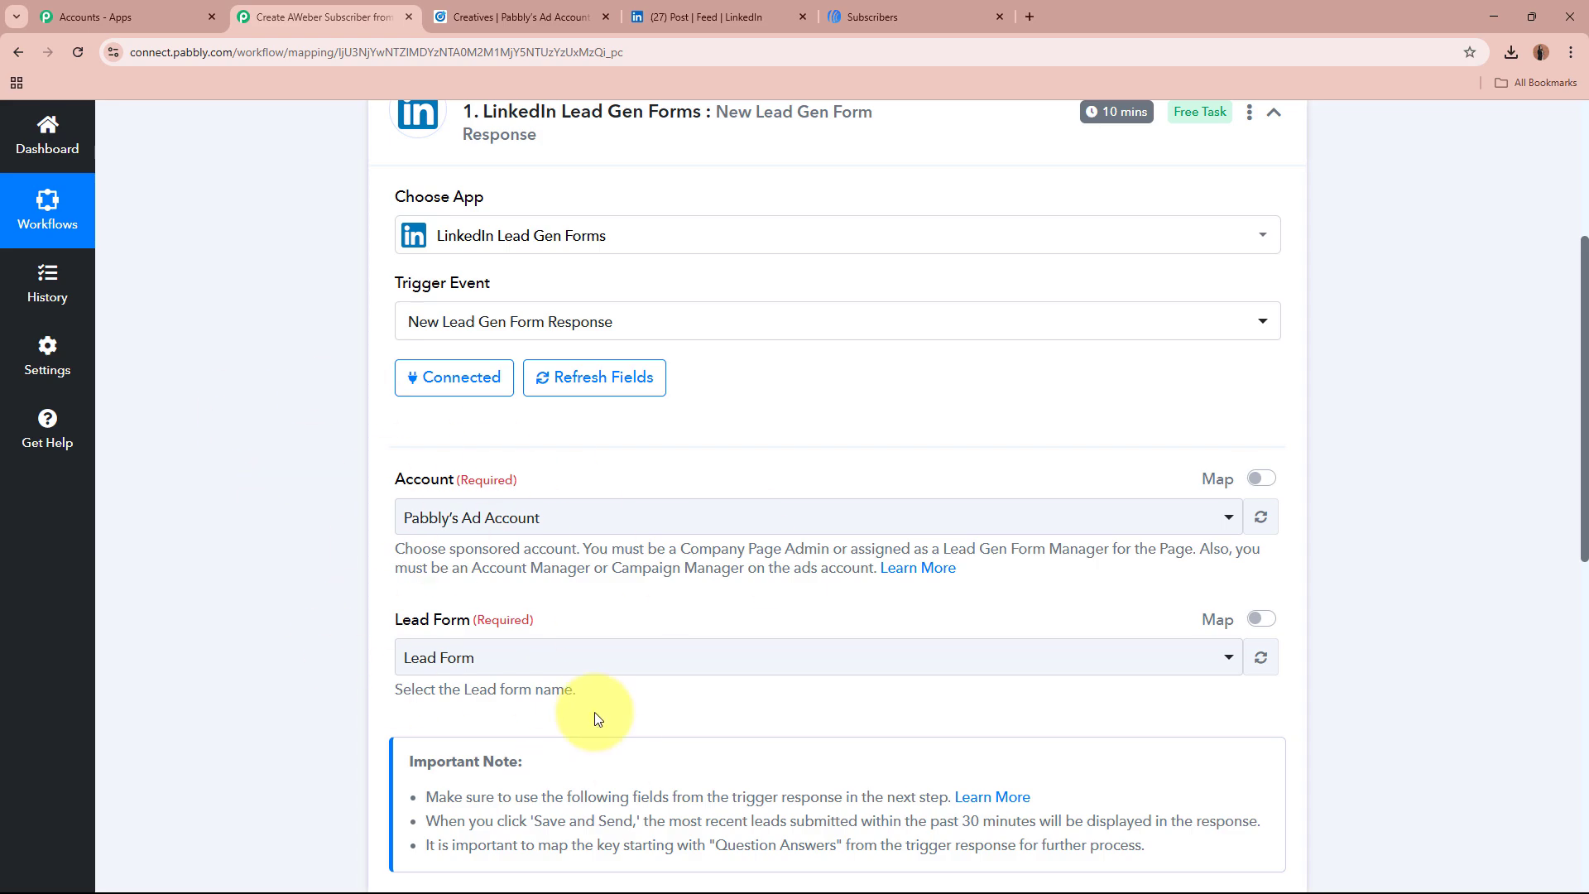
scroll(266, 617, down, 5)
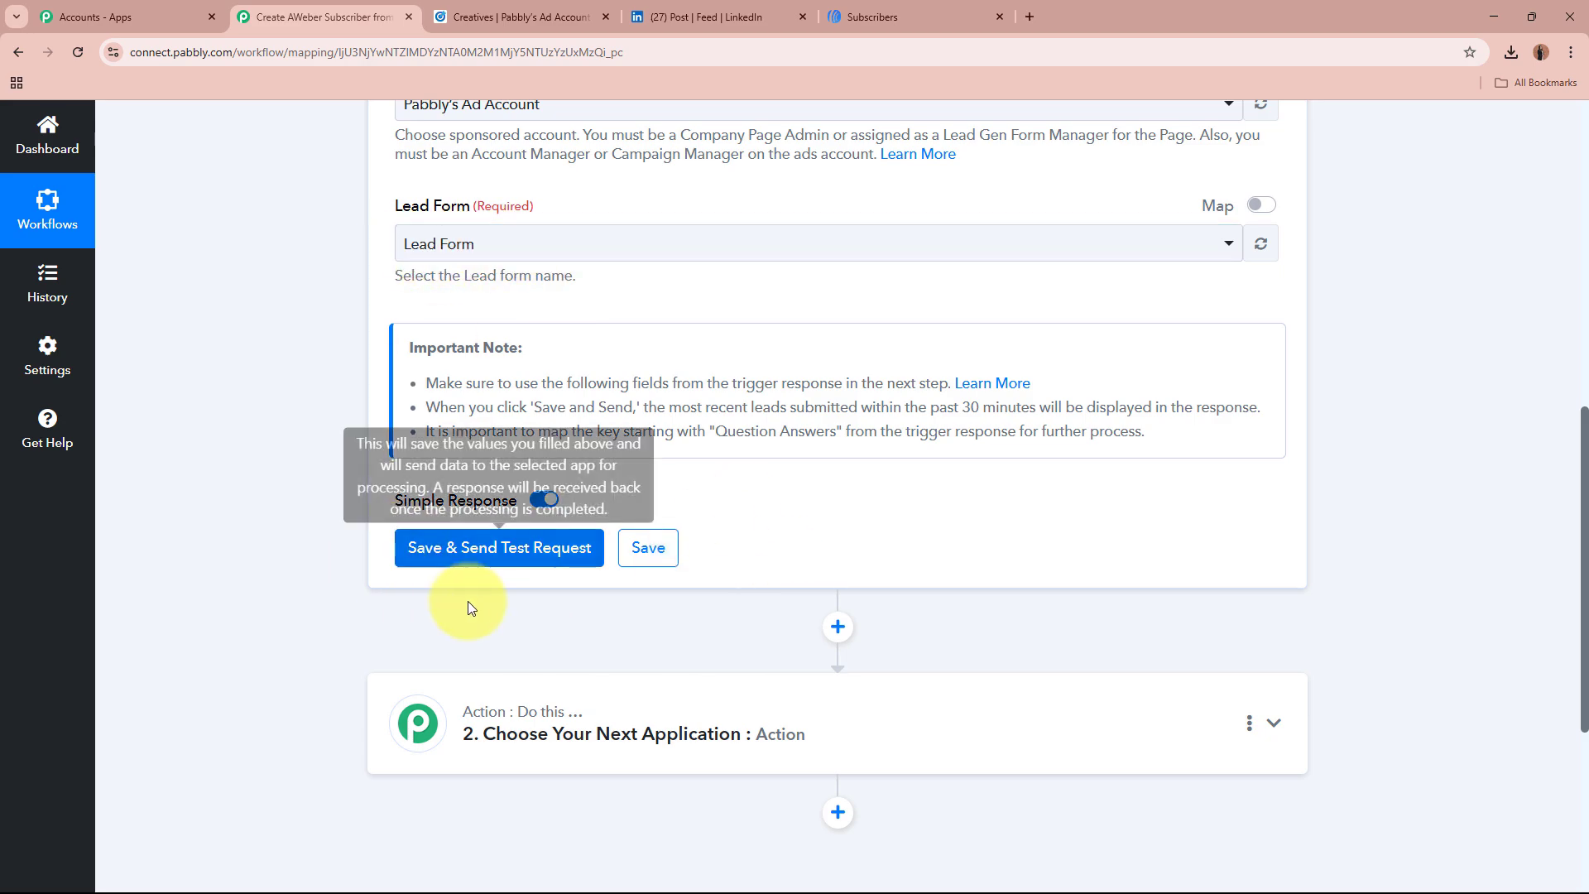
Step: Open the lead form on the LinkedIn promoted post and review its pre-filled name and company
click(691, 8)
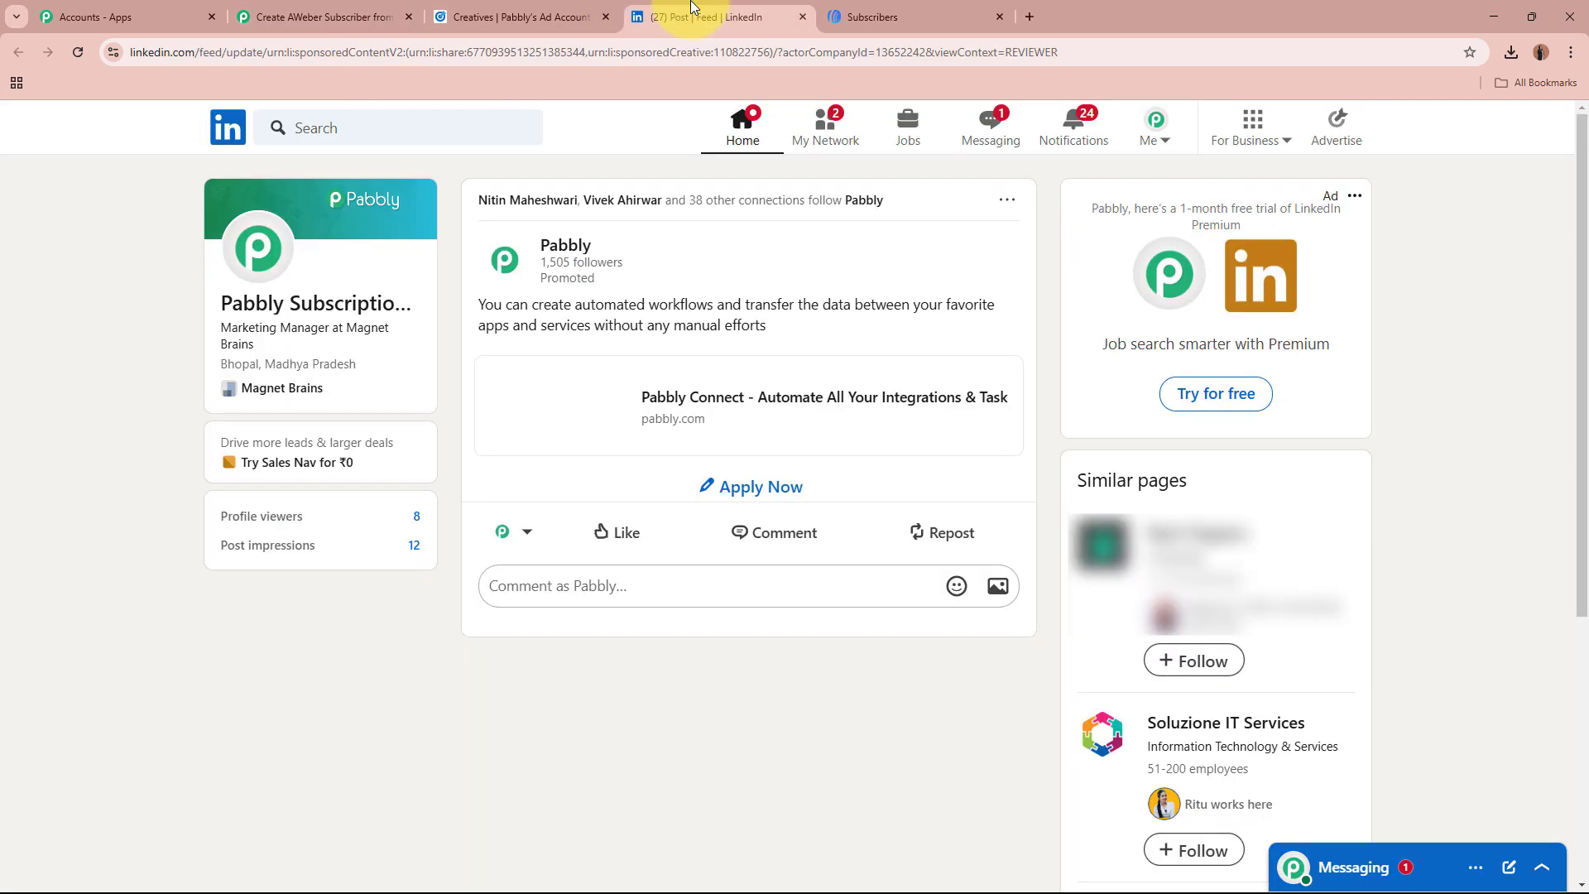
click(788, 489)
click(712, 566)
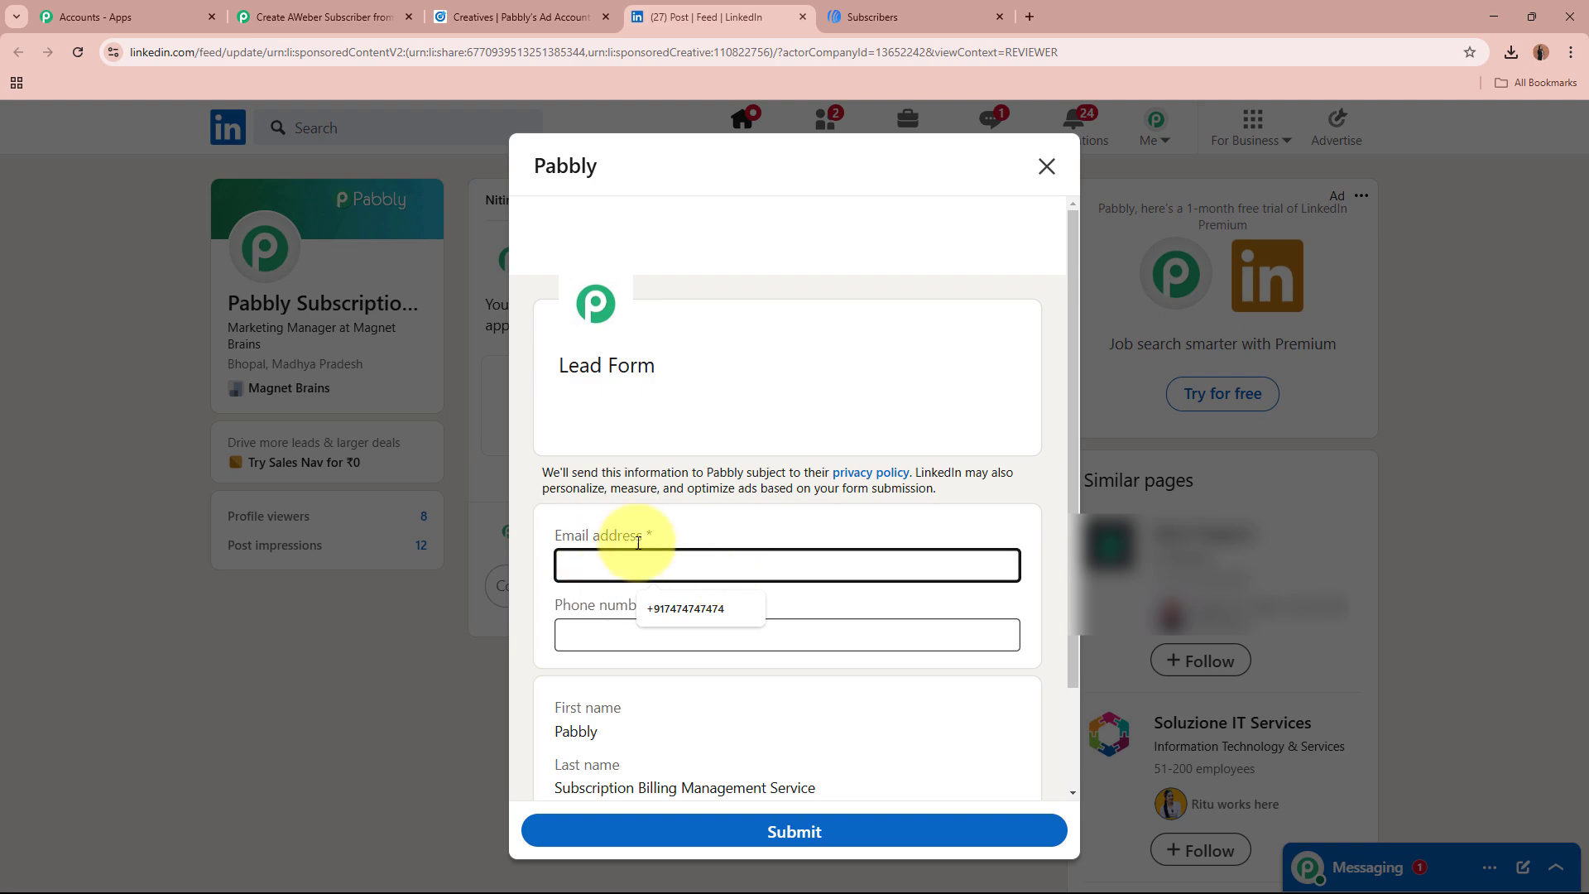
click(592, 641)
scroll(630, 601, down, 1)
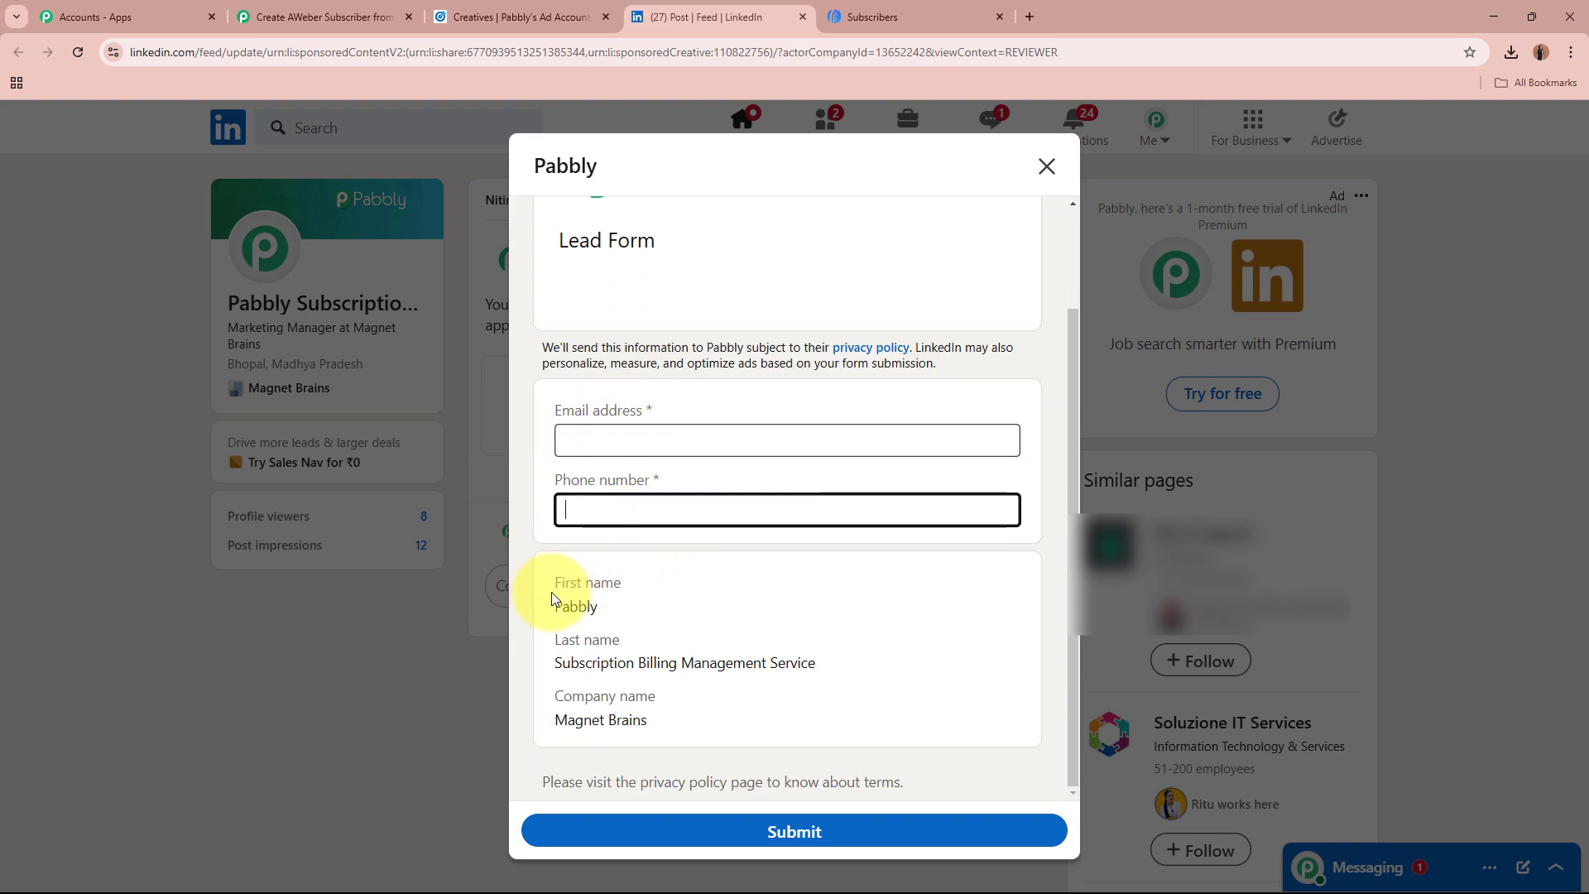
drag(562, 587, 716, 725)
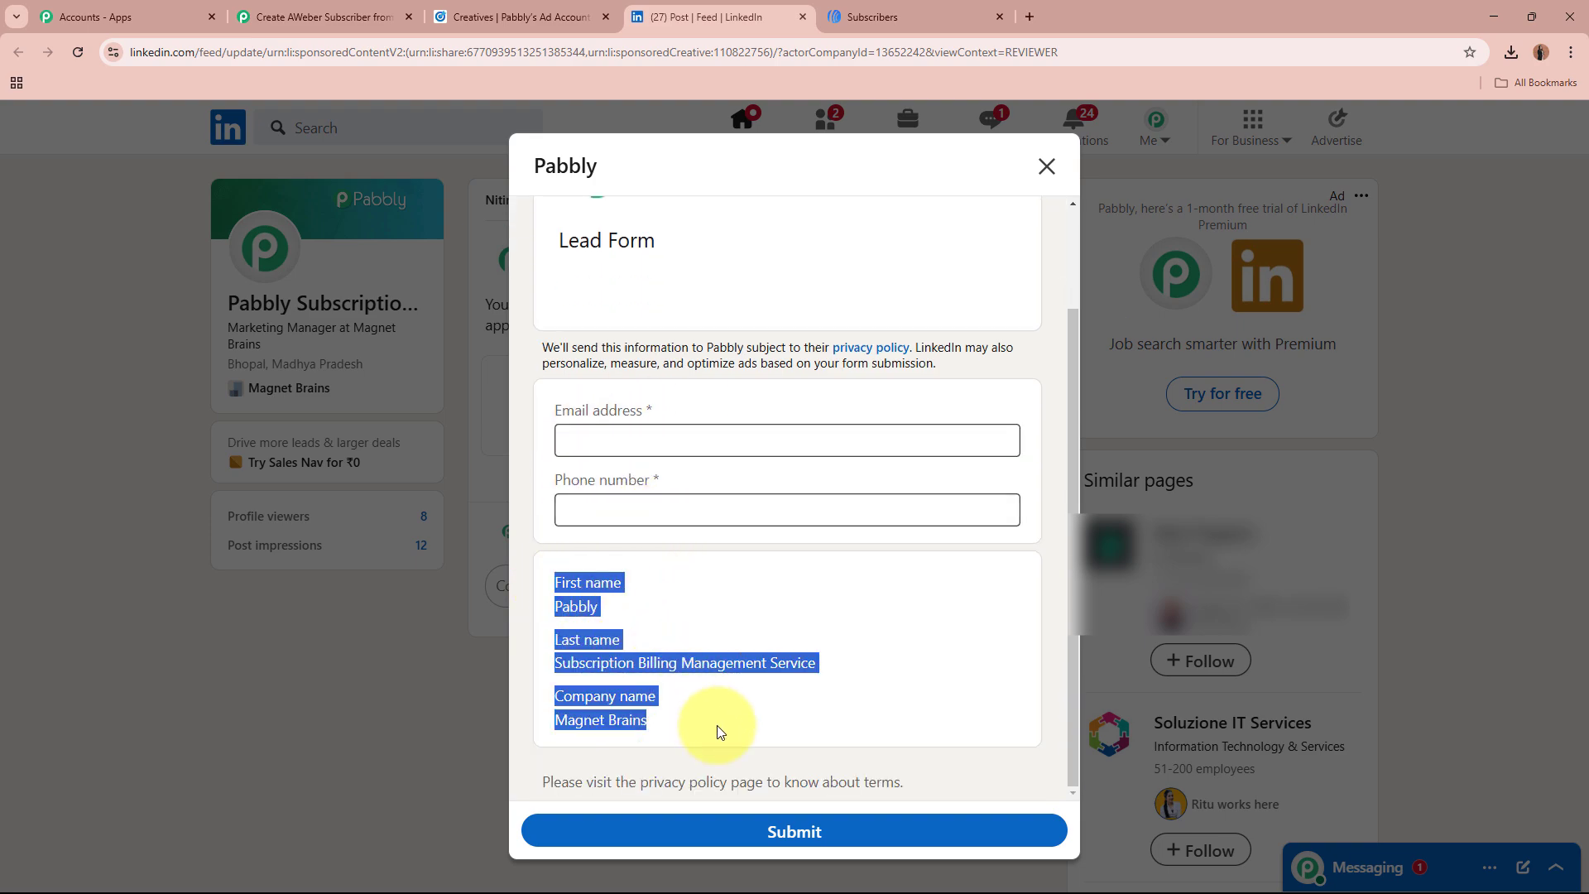
click(712, 679)
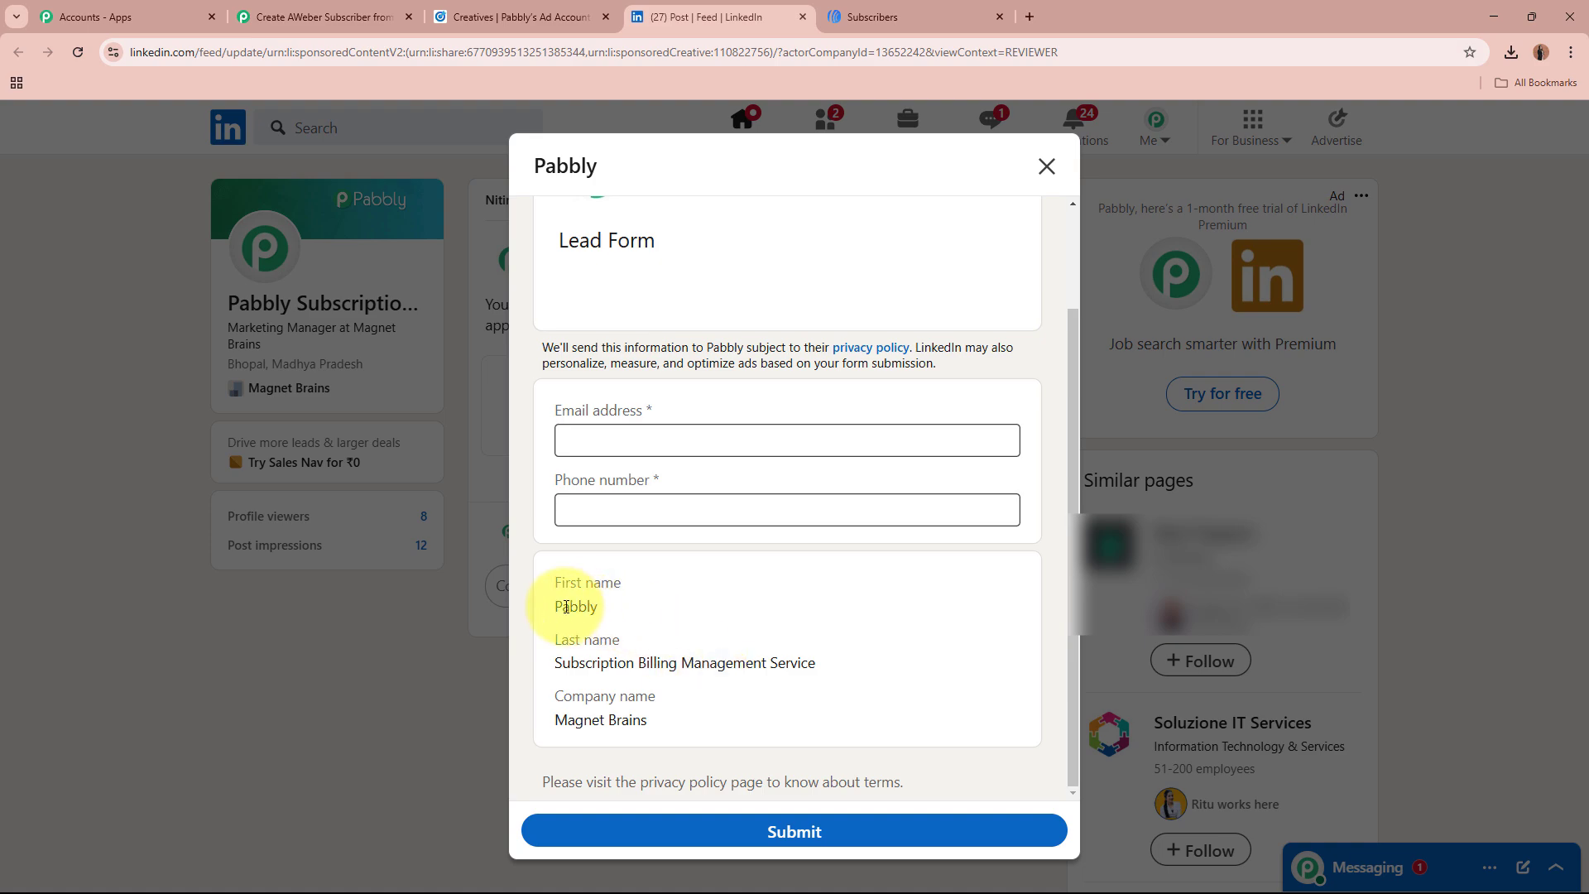
drag(562, 606, 598, 607)
drag(559, 665, 823, 662)
drag(548, 720, 737, 727)
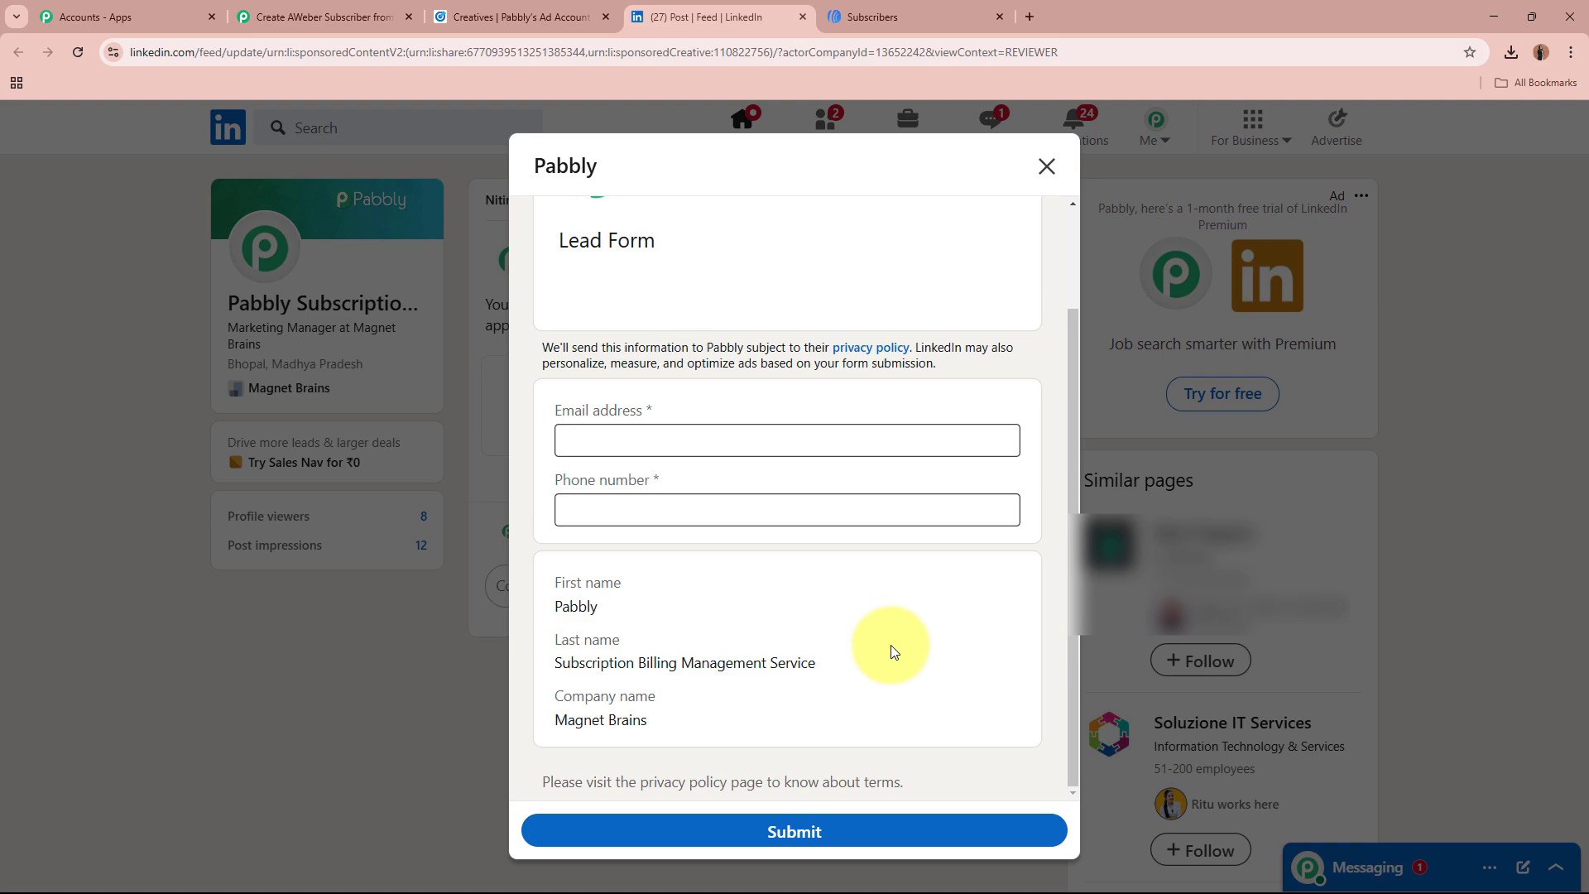
drag(557, 592, 709, 749)
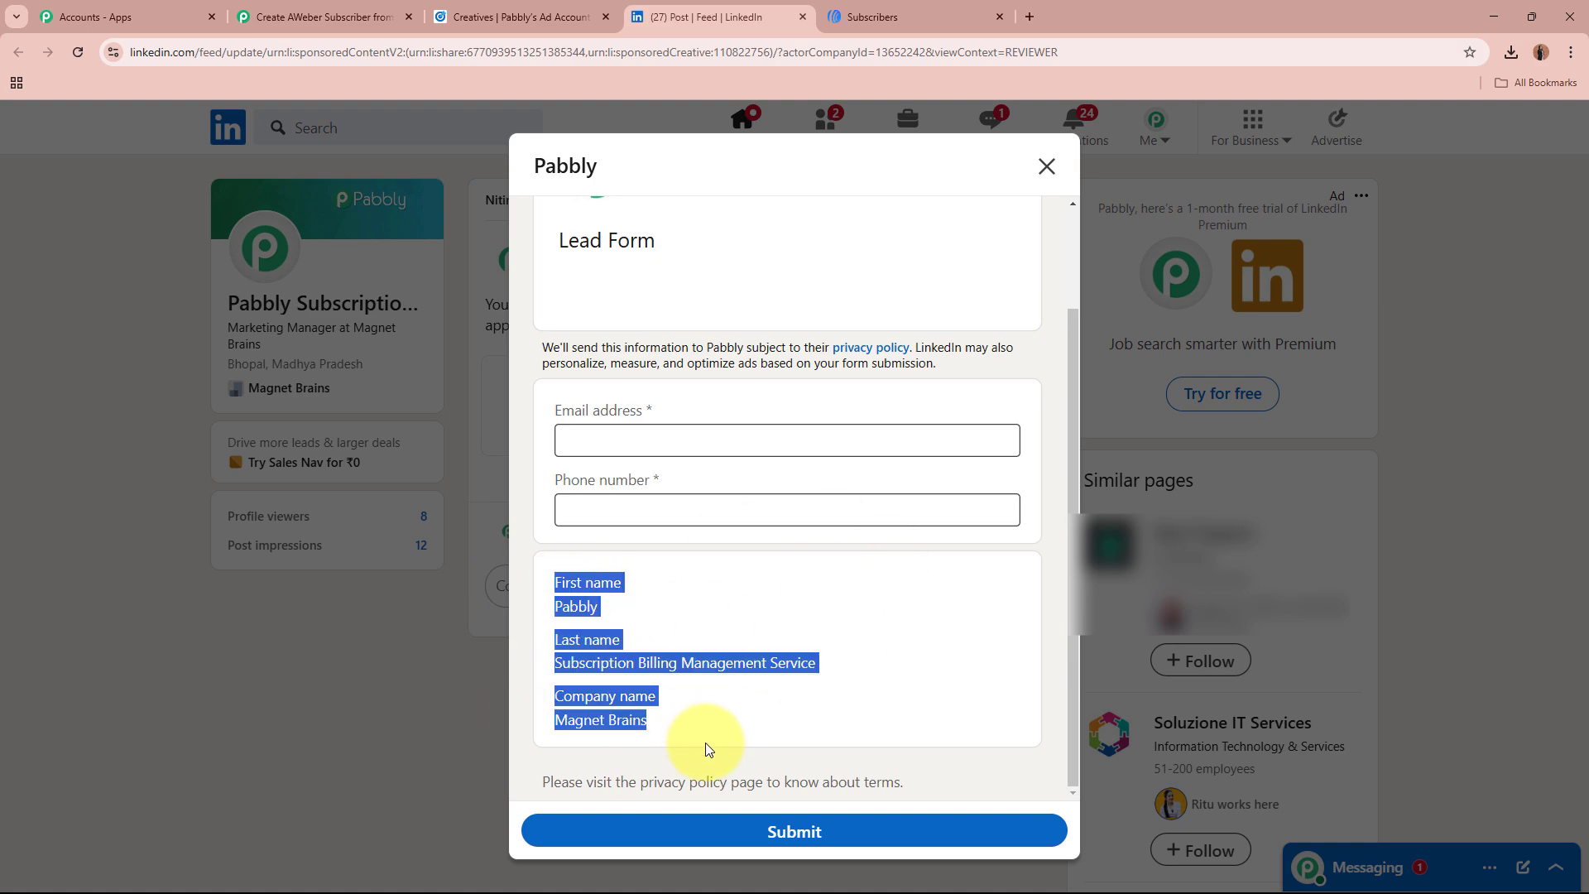
click(719, 642)
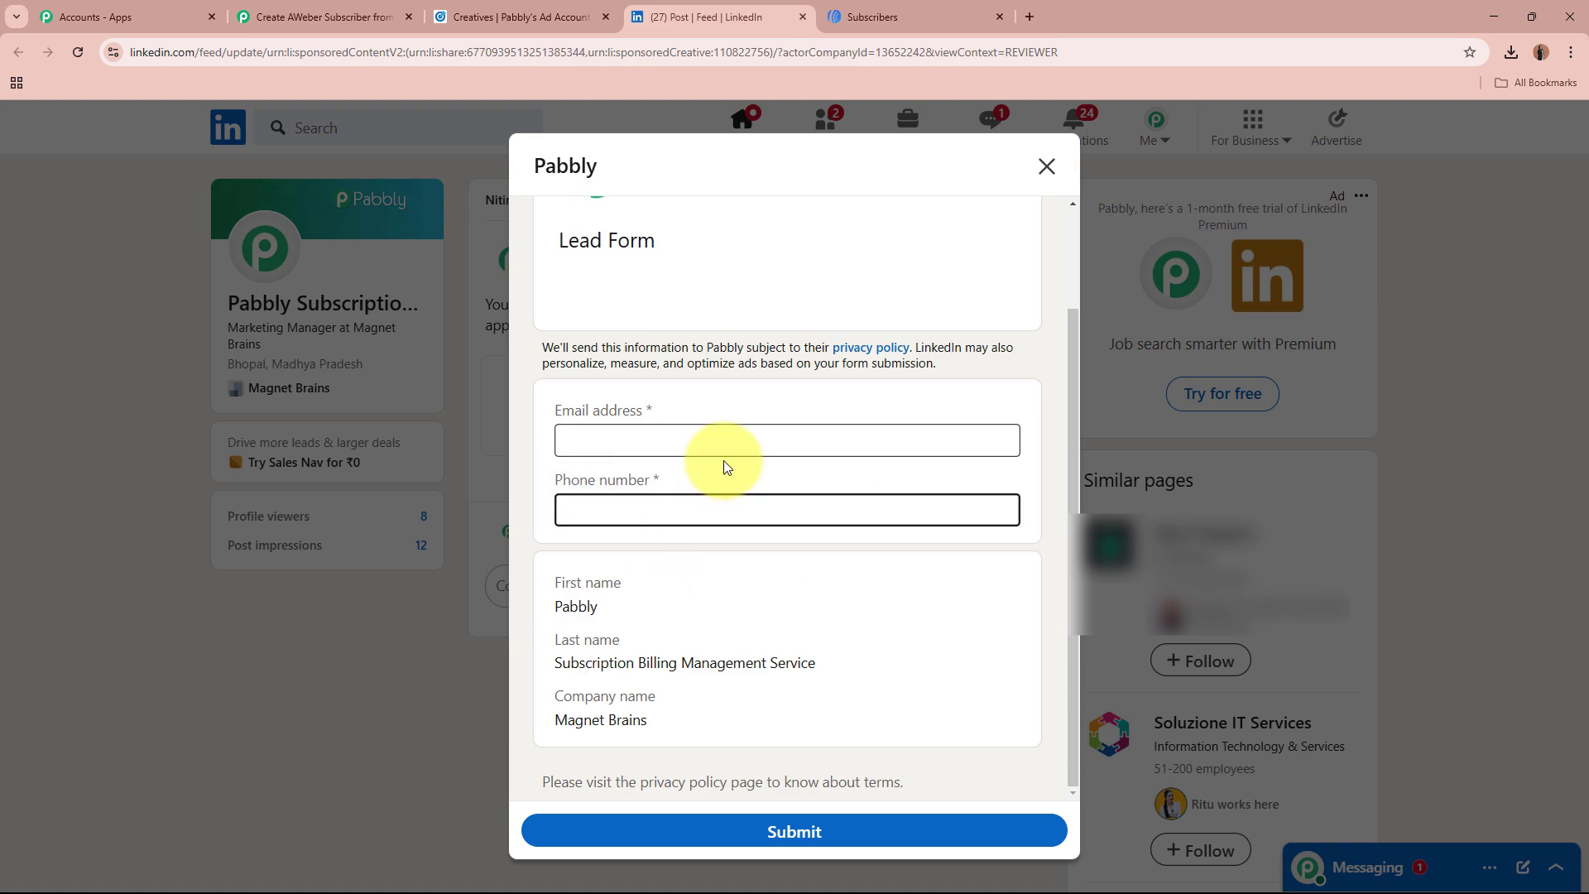
Step: Enter a test email address and phone number, then submit the lead form
click(713, 437)
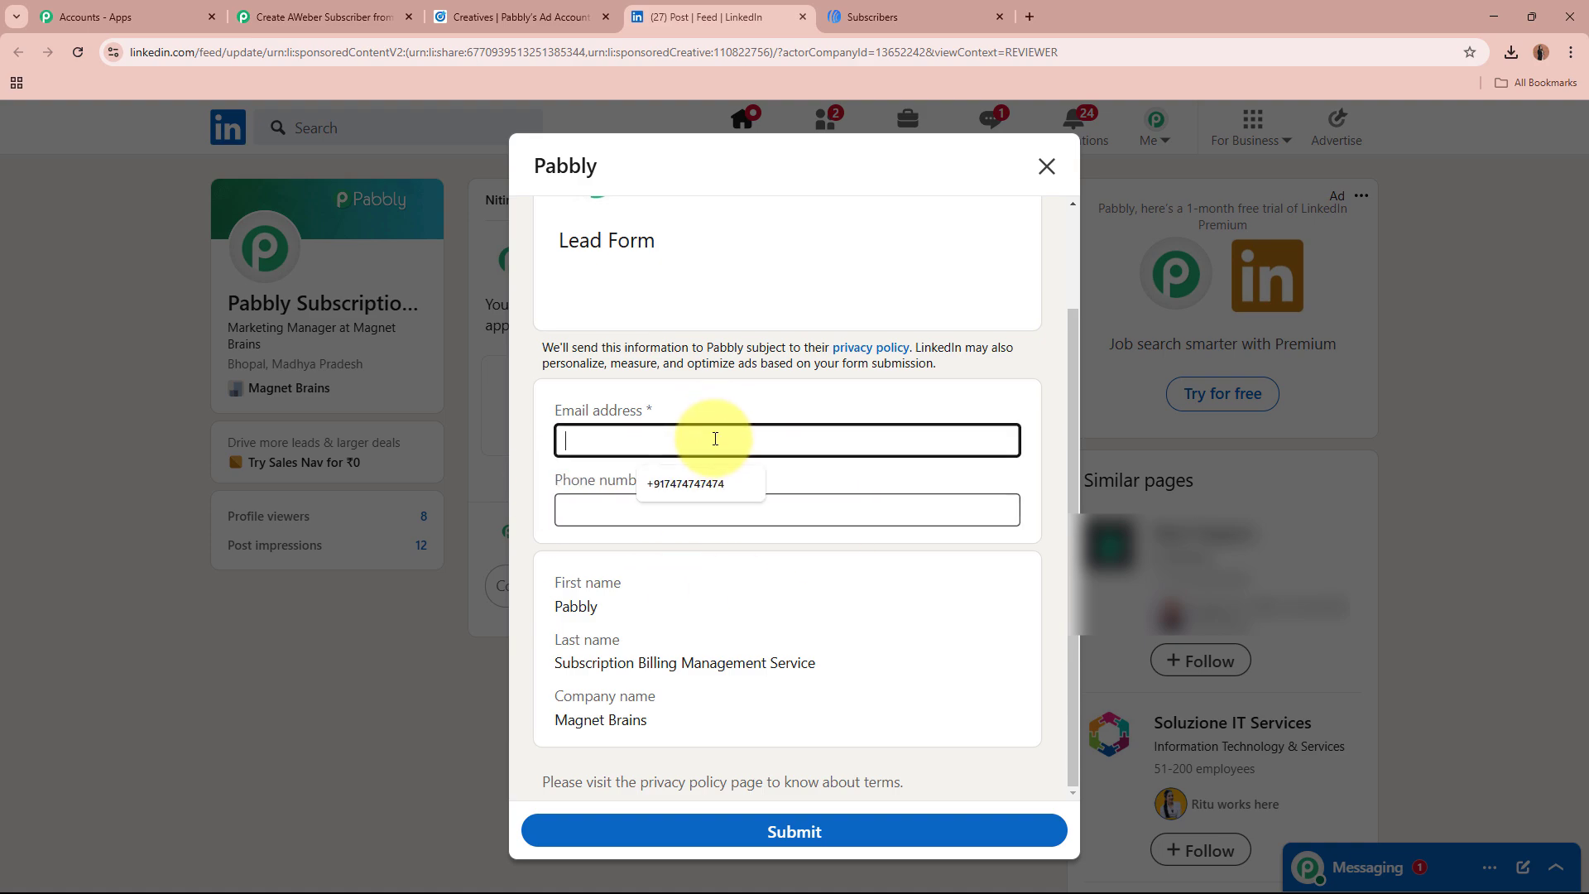
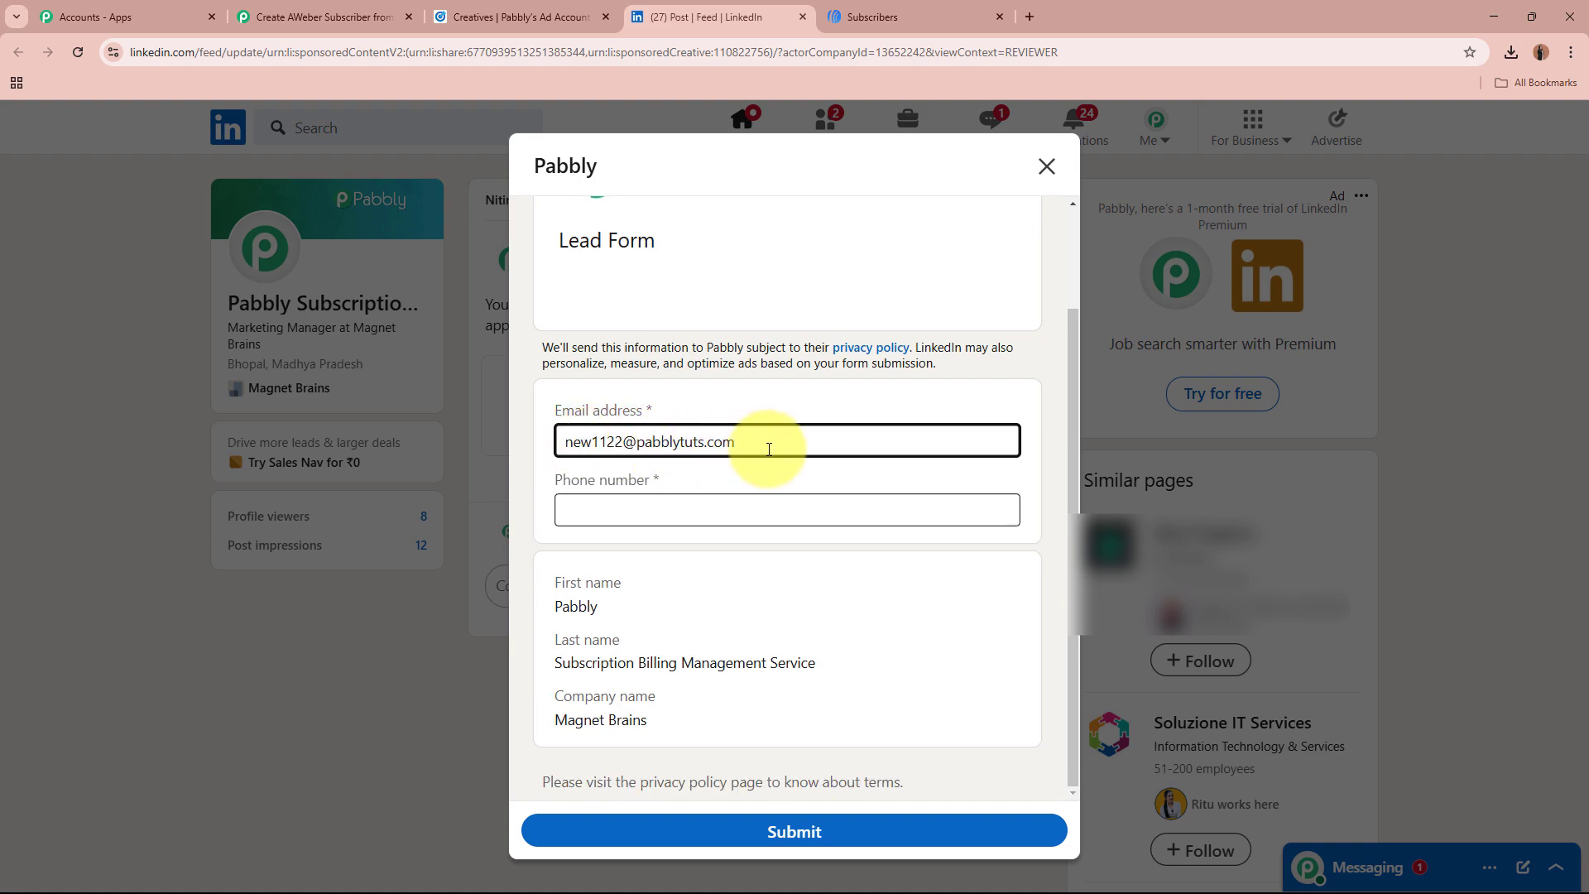
click(682, 522)
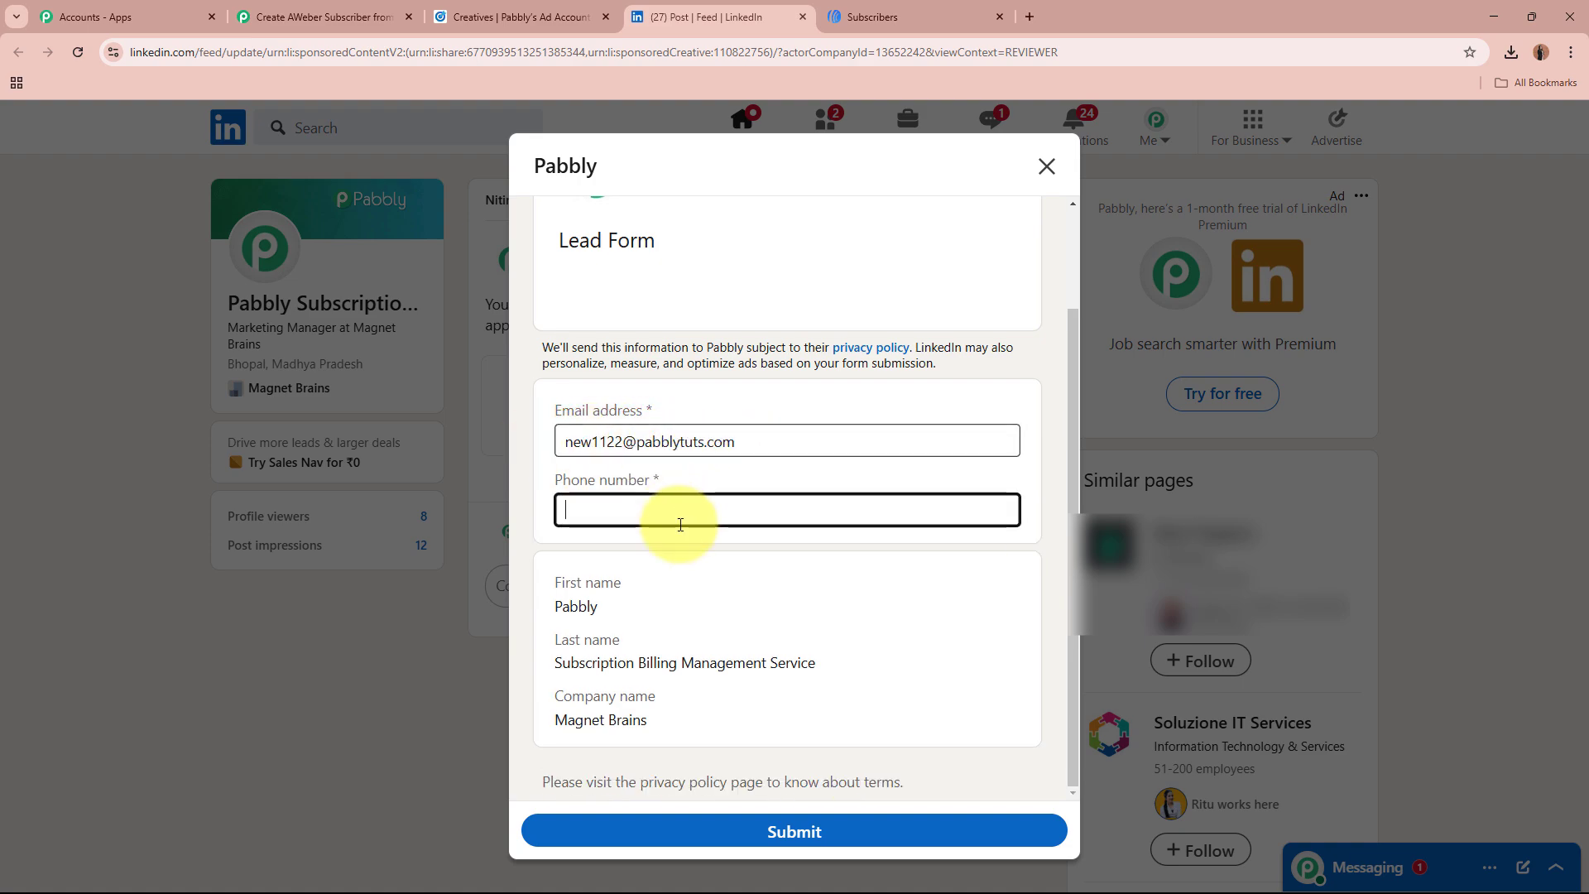
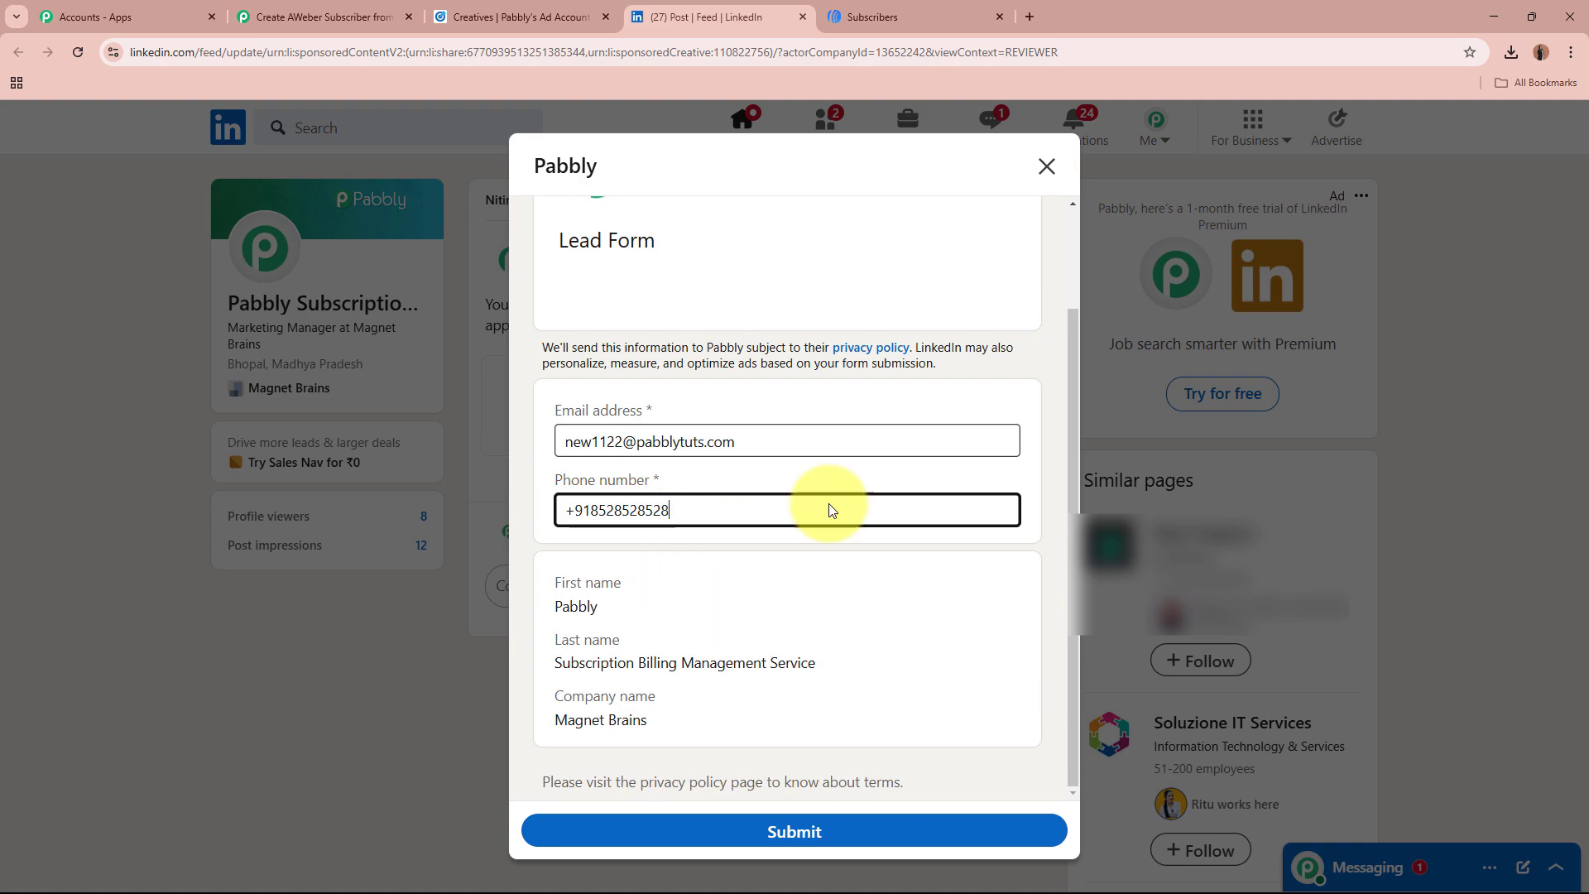
click(852, 835)
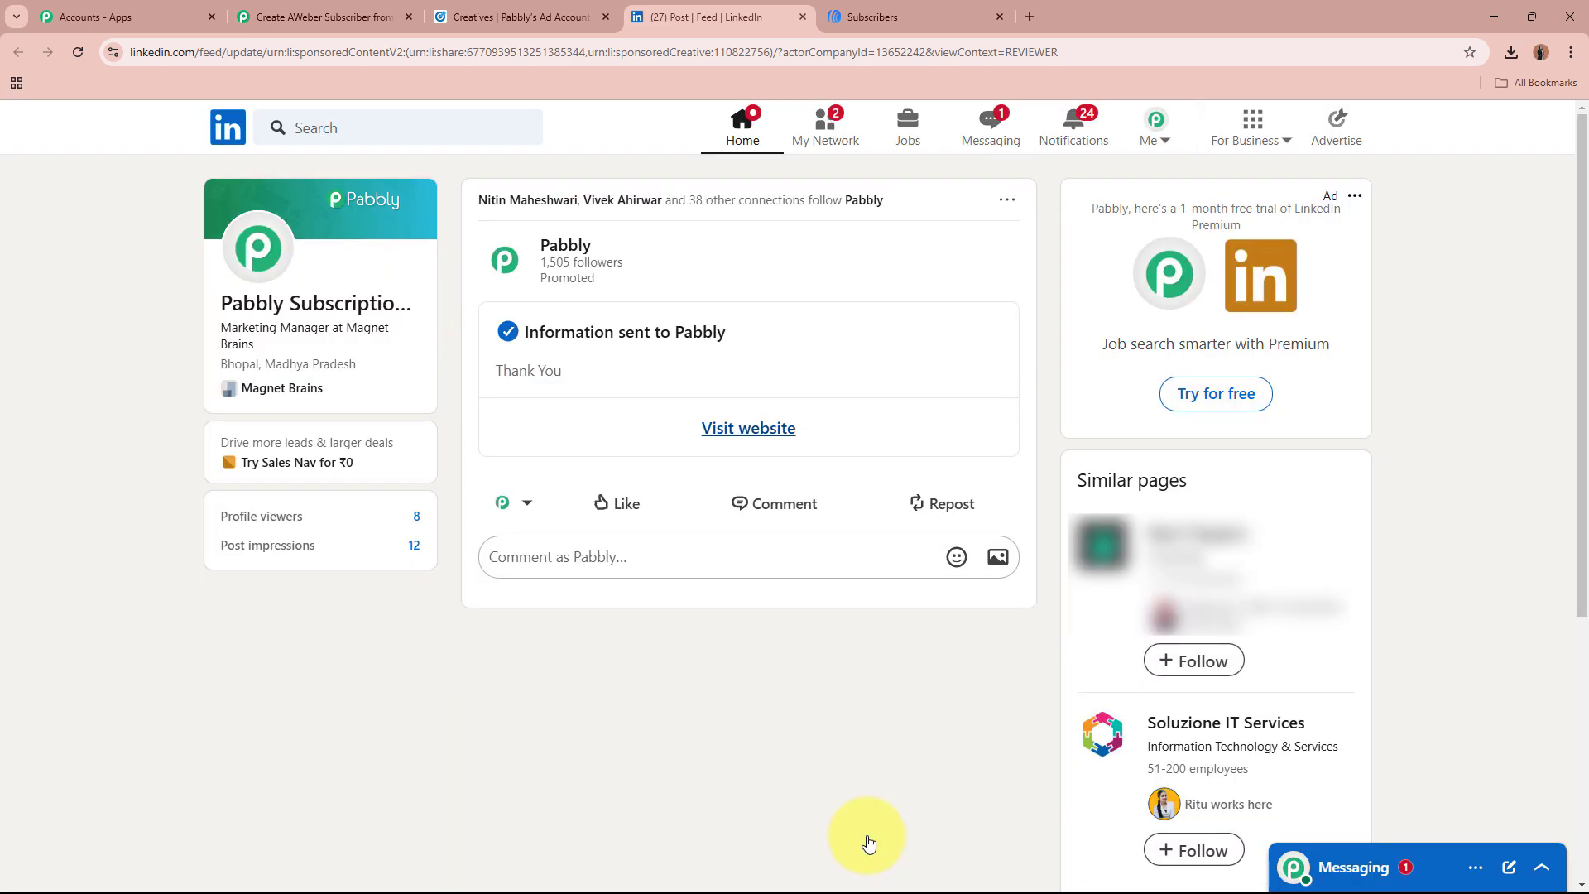
Step: Save and send a test request to fetch the newly submitted LinkedIn lead
drag(523, 335, 695, 298)
click(307, 6)
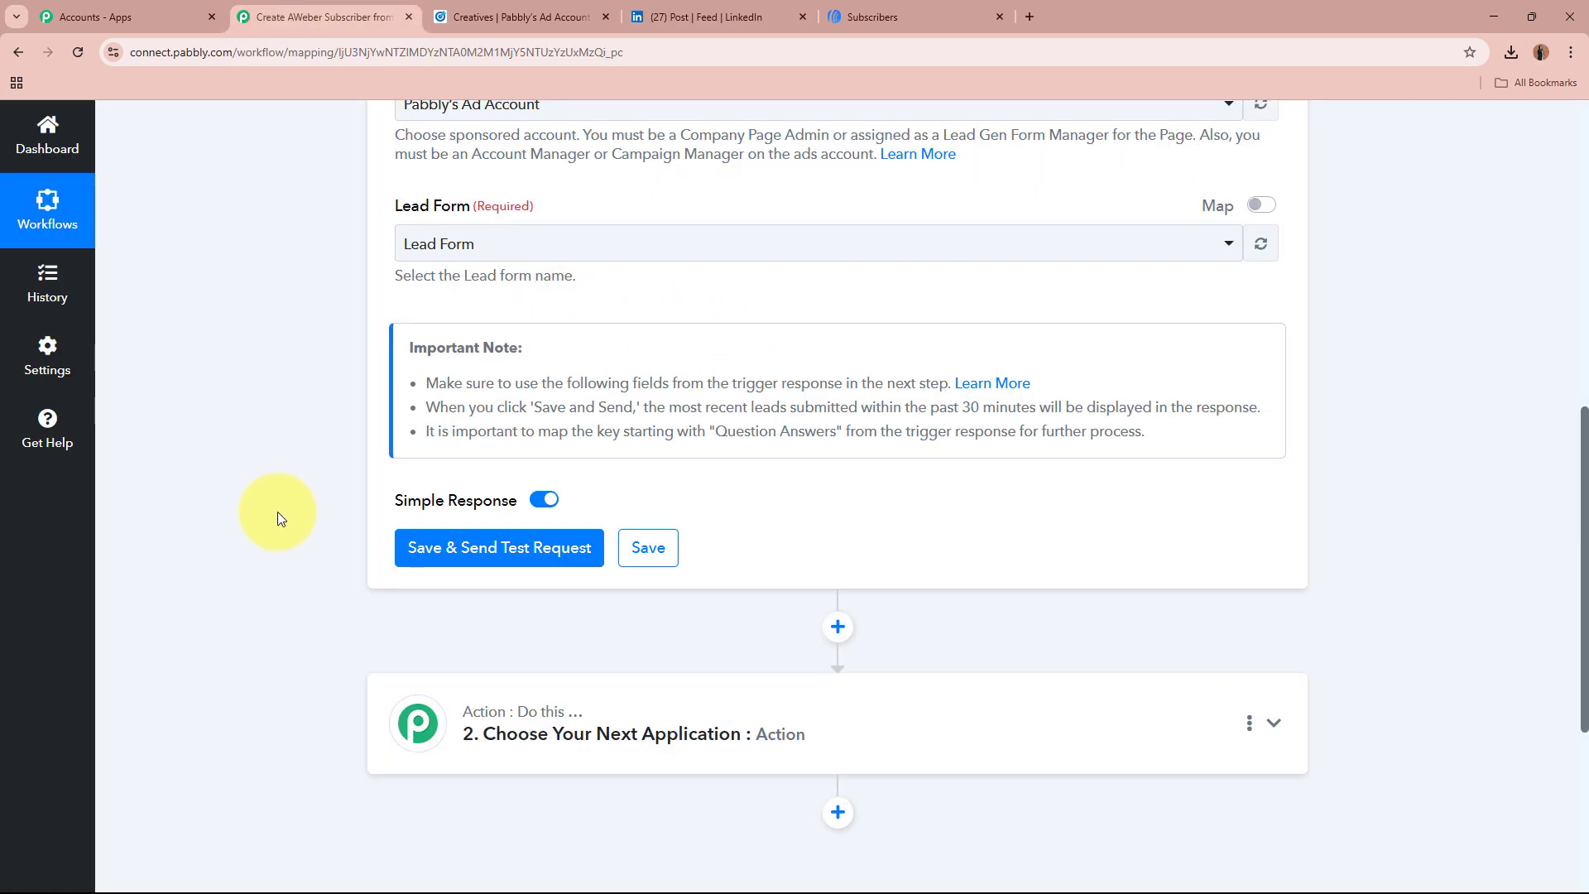
click(526, 550)
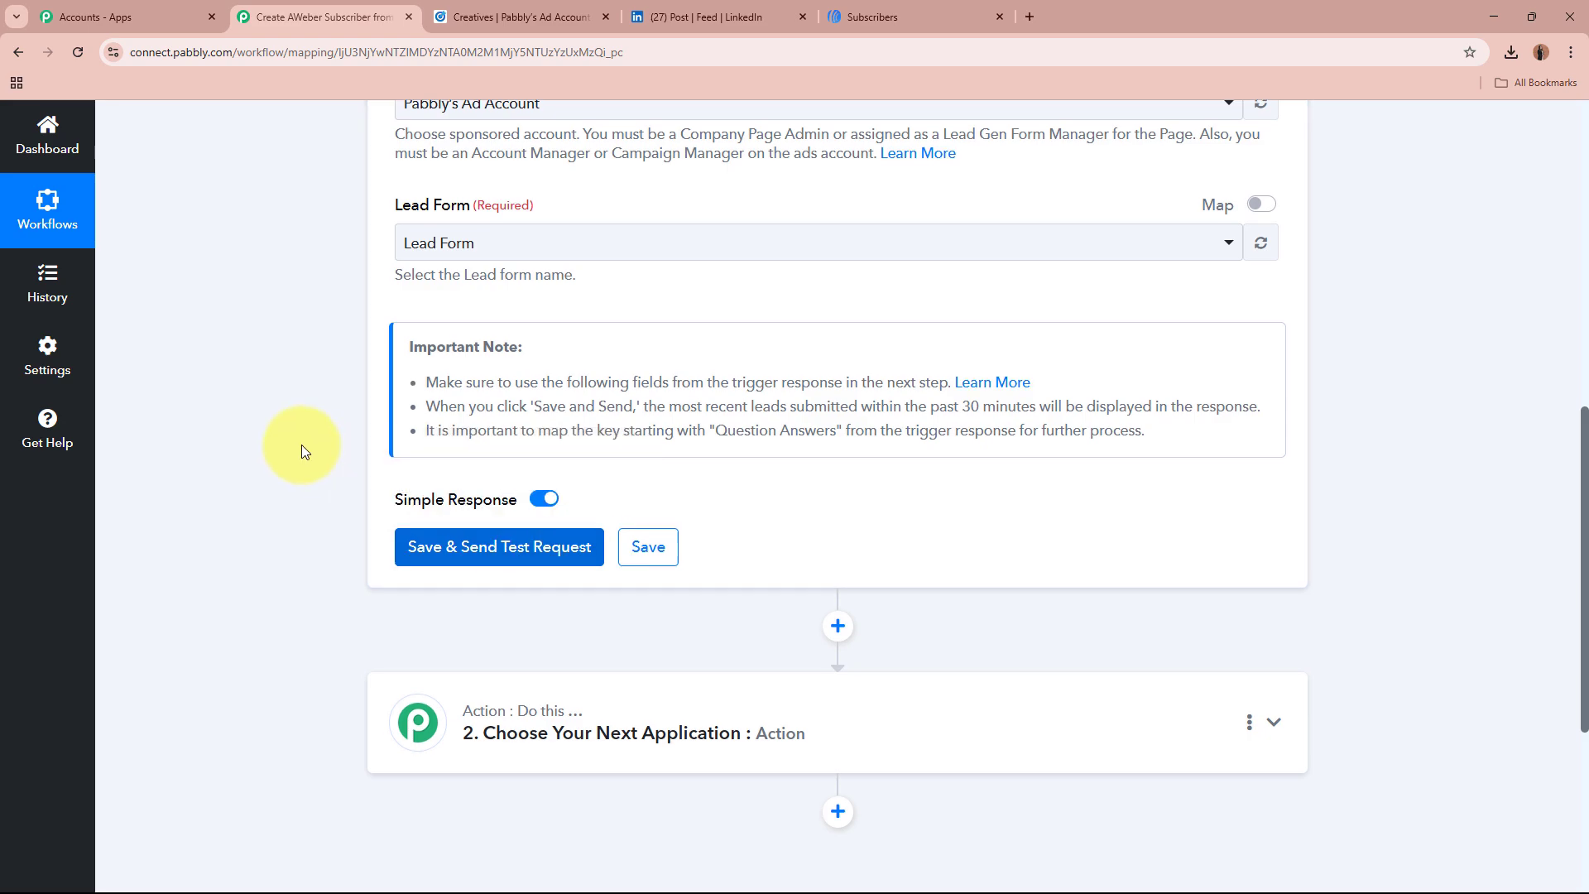
scroll(301, 444, down, 3)
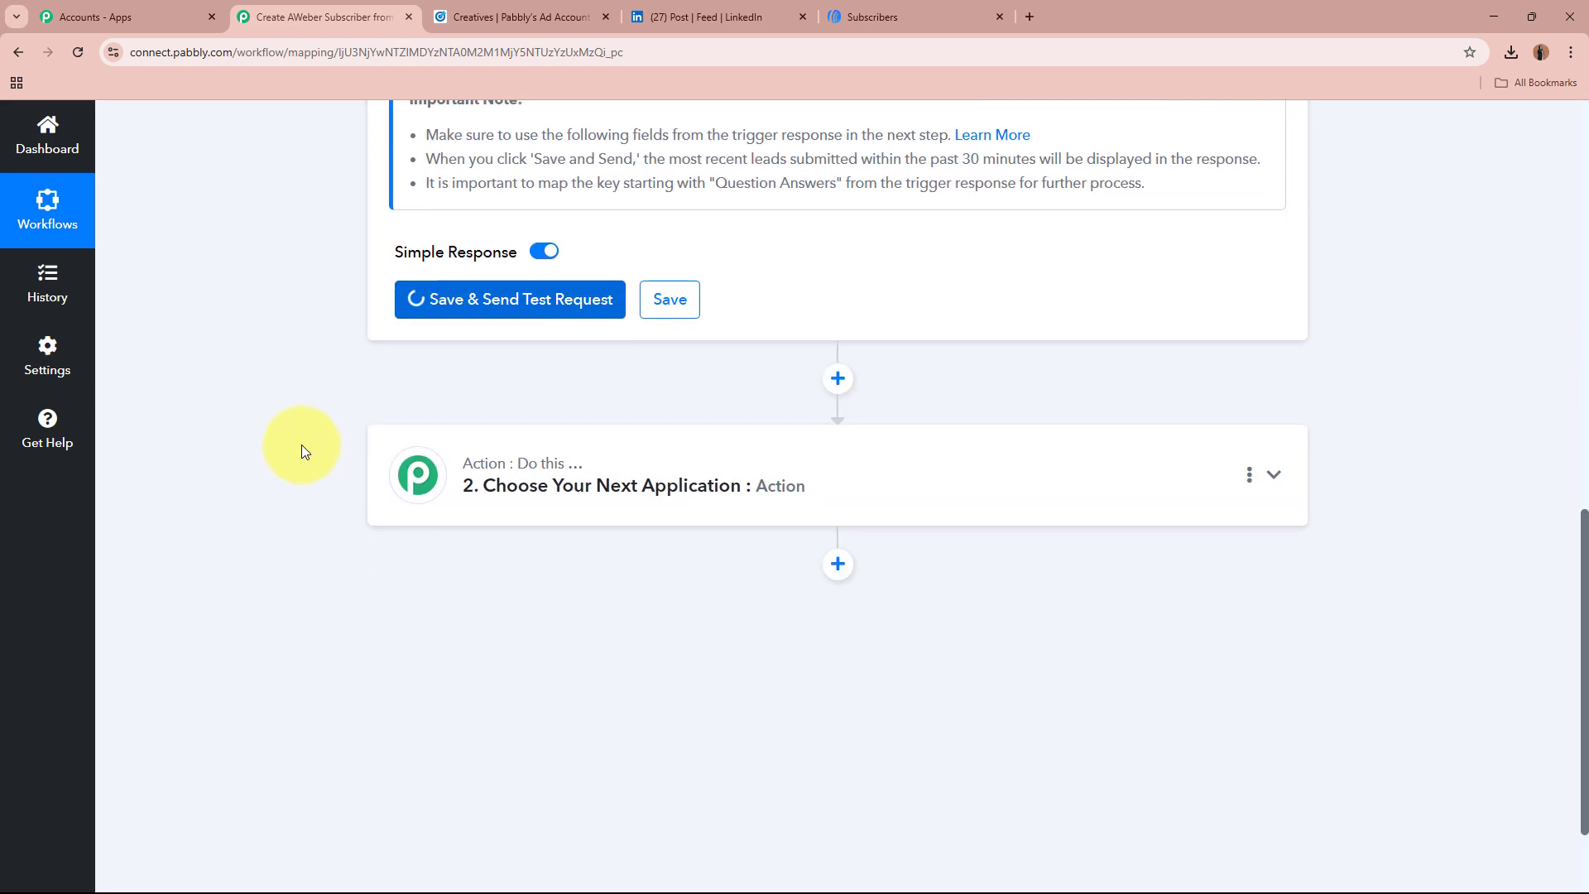
scroll(301, 444, down, 4)
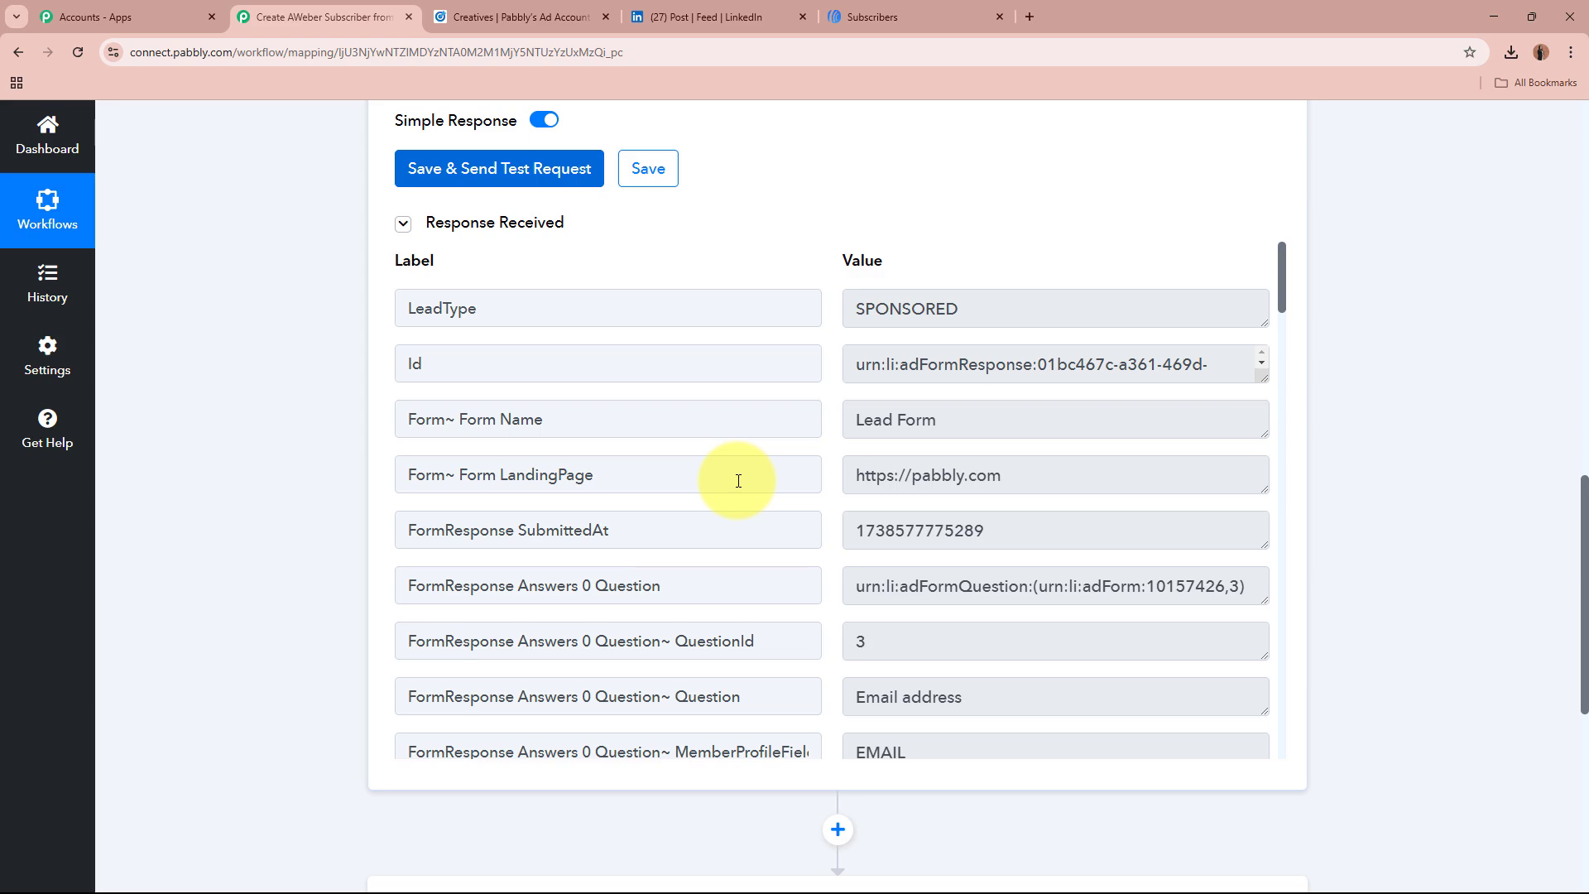
Step: Check the response's form name Lead Form, submitted email and phone number
drag(956, 427, 774, 425)
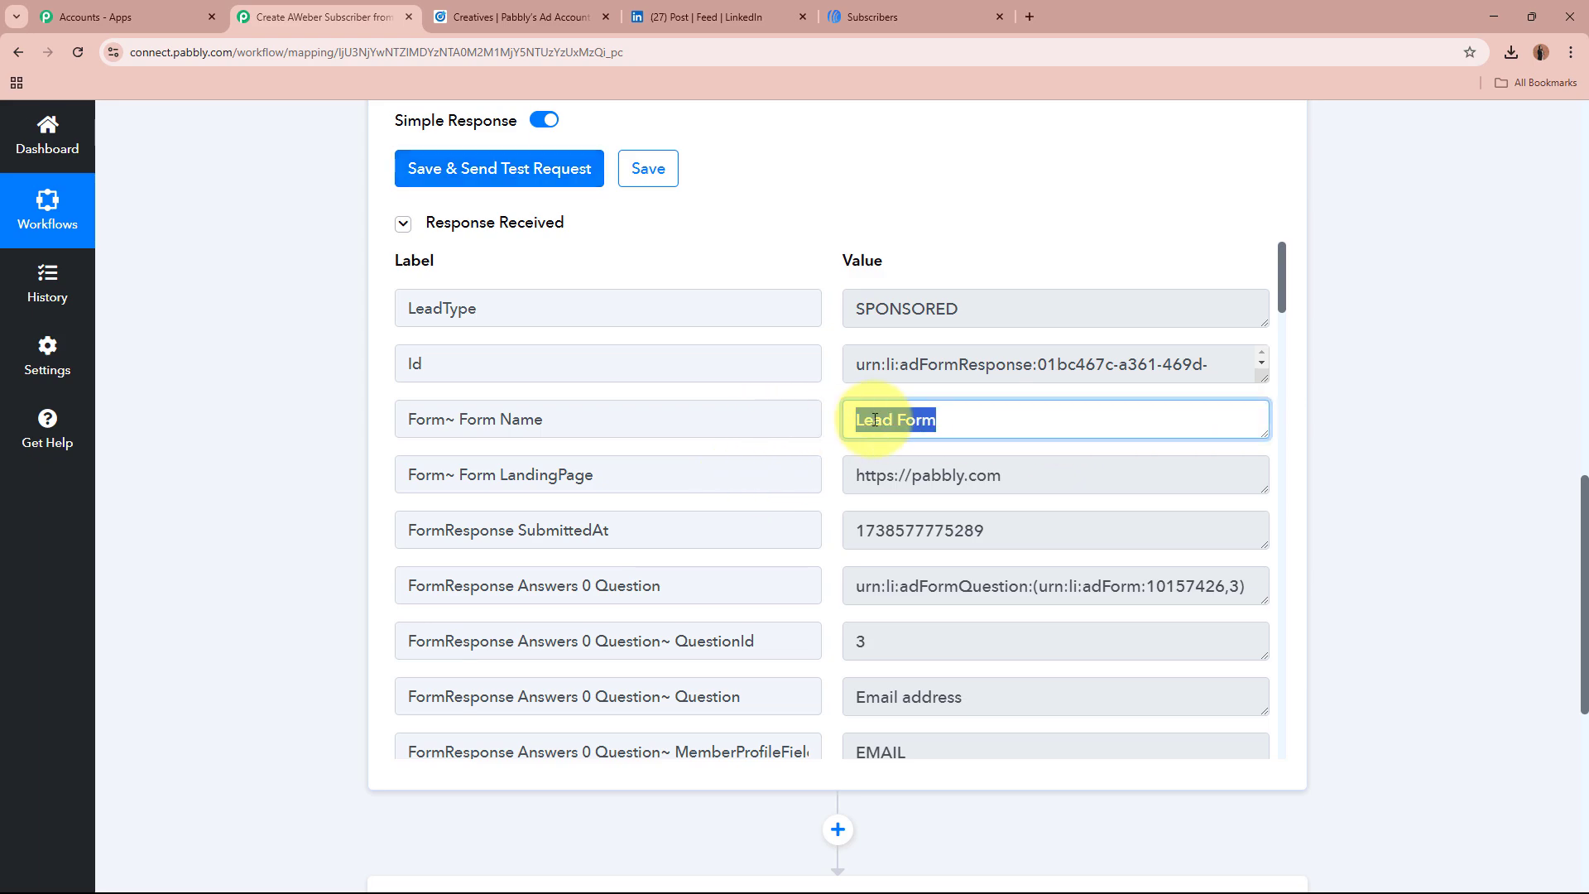
click(964, 433)
scroll(944, 430, down, 5)
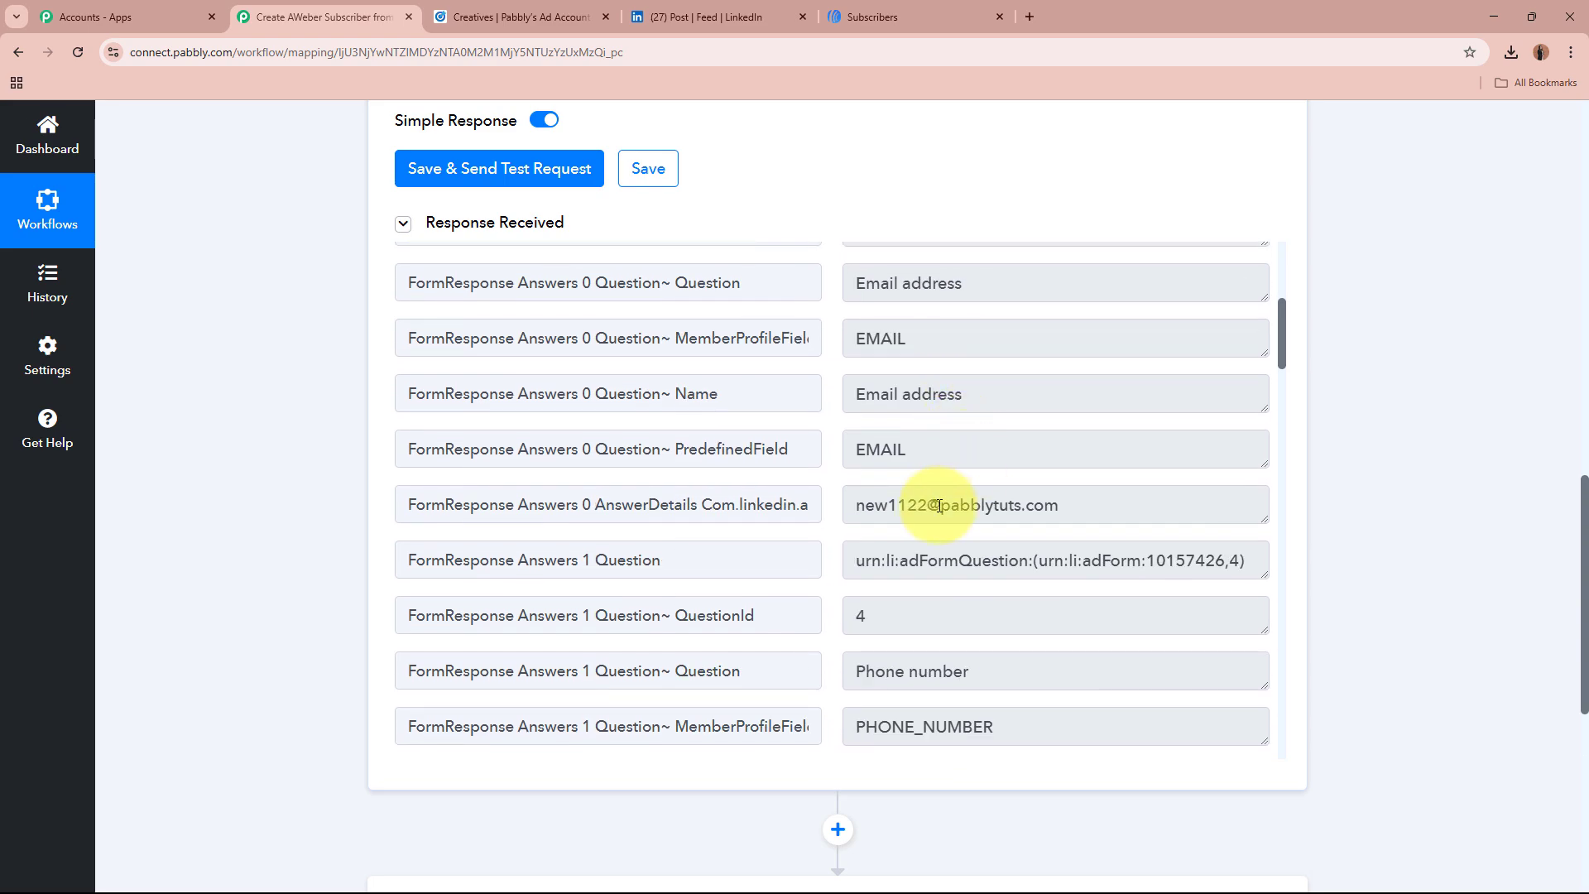
drag(857, 507, 1068, 502)
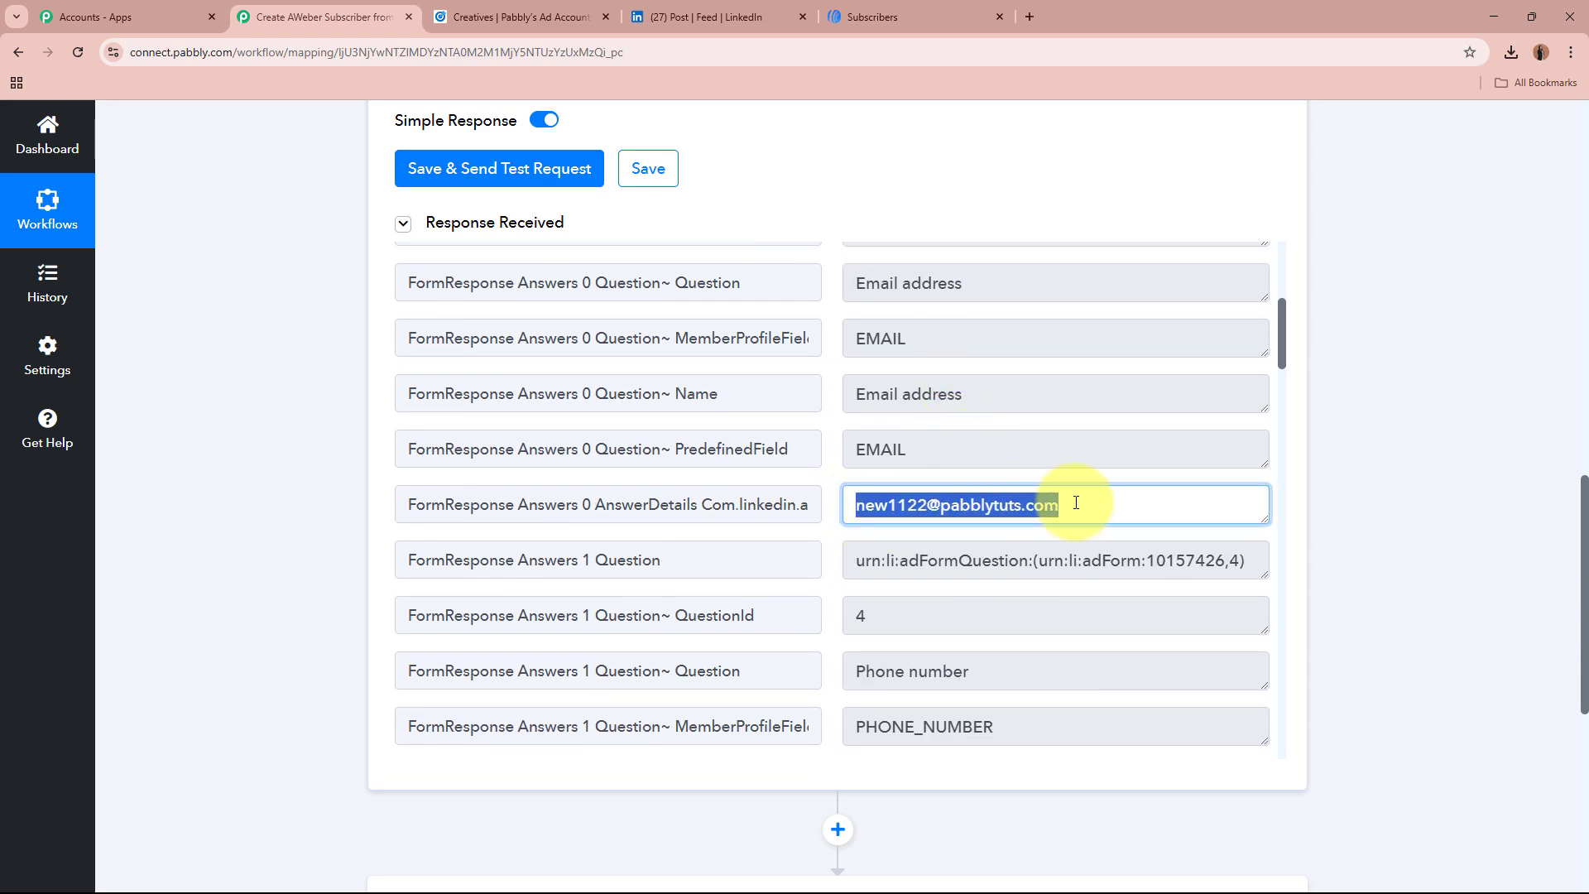
click(1076, 502)
scroll(1075, 500, down, 3)
scroll(897, 610, down, 3)
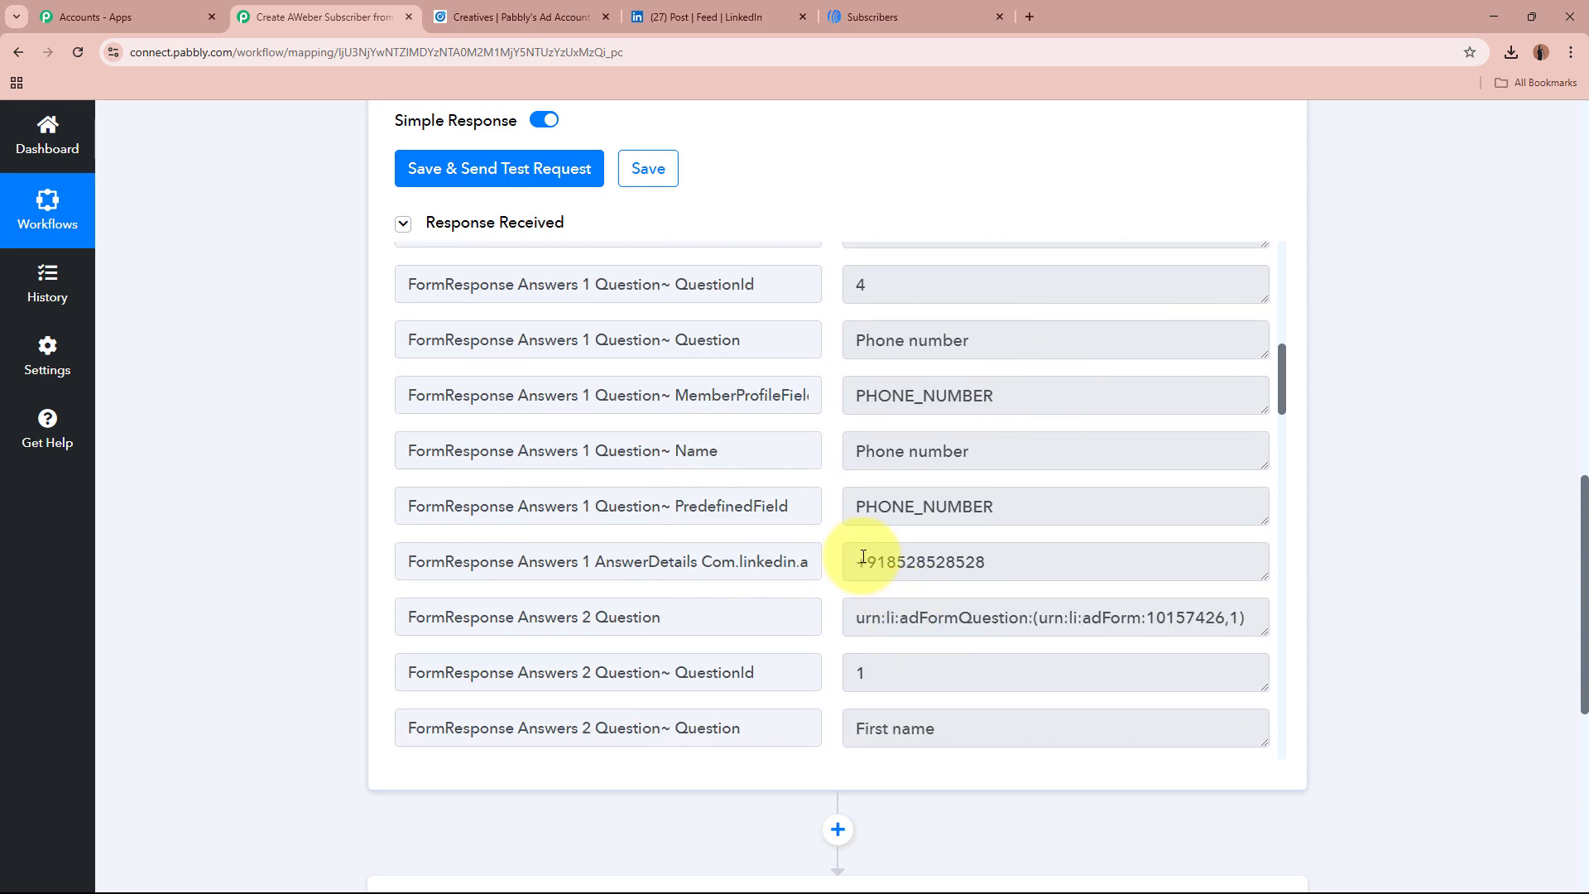
drag(861, 561, 1046, 556)
click(1046, 556)
Step: Check the response's first name, last name and company name Magnet Brains
scroll(1051, 554, down, 5)
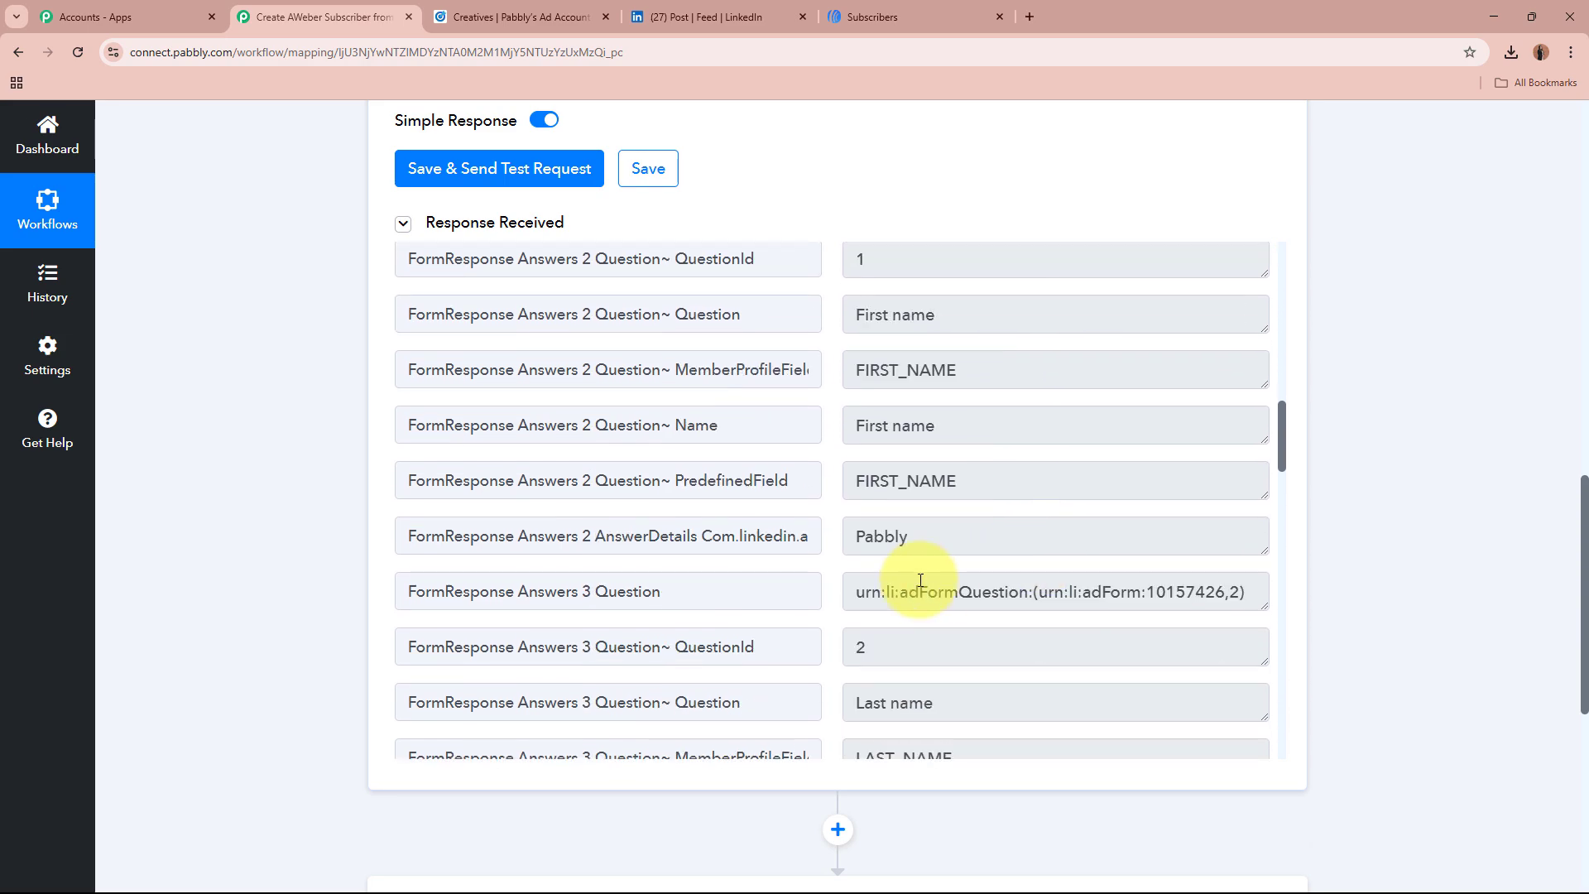
drag(851, 528, 965, 532)
scroll(911, 488, down, 3)
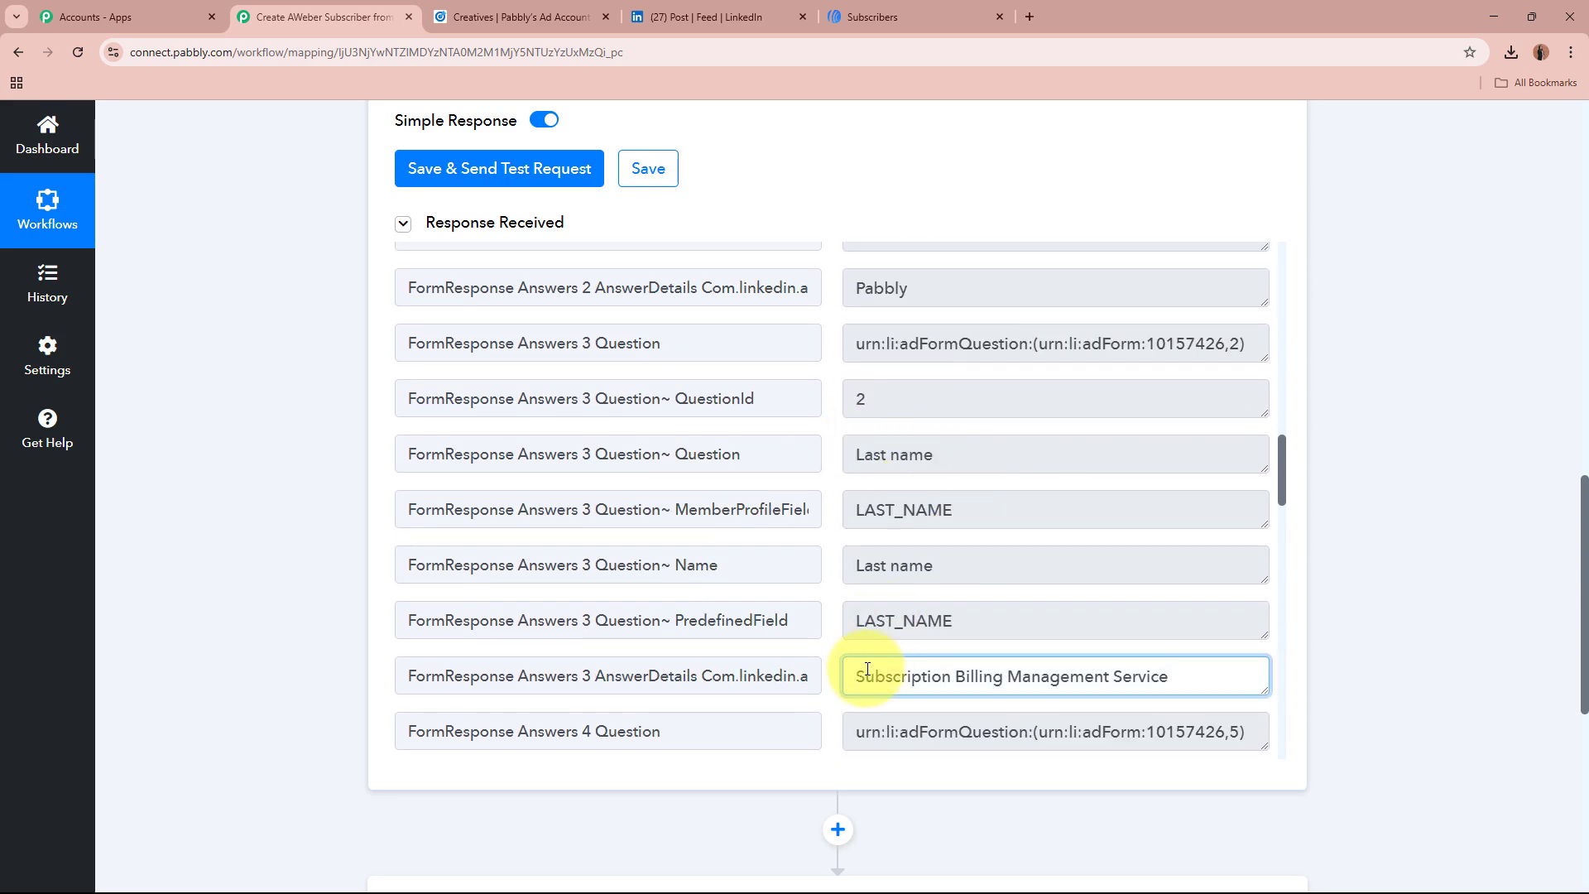
drag(865, 675, 1241, 662)
click(1241, 663)
scroll(1216, 578, down, 5)
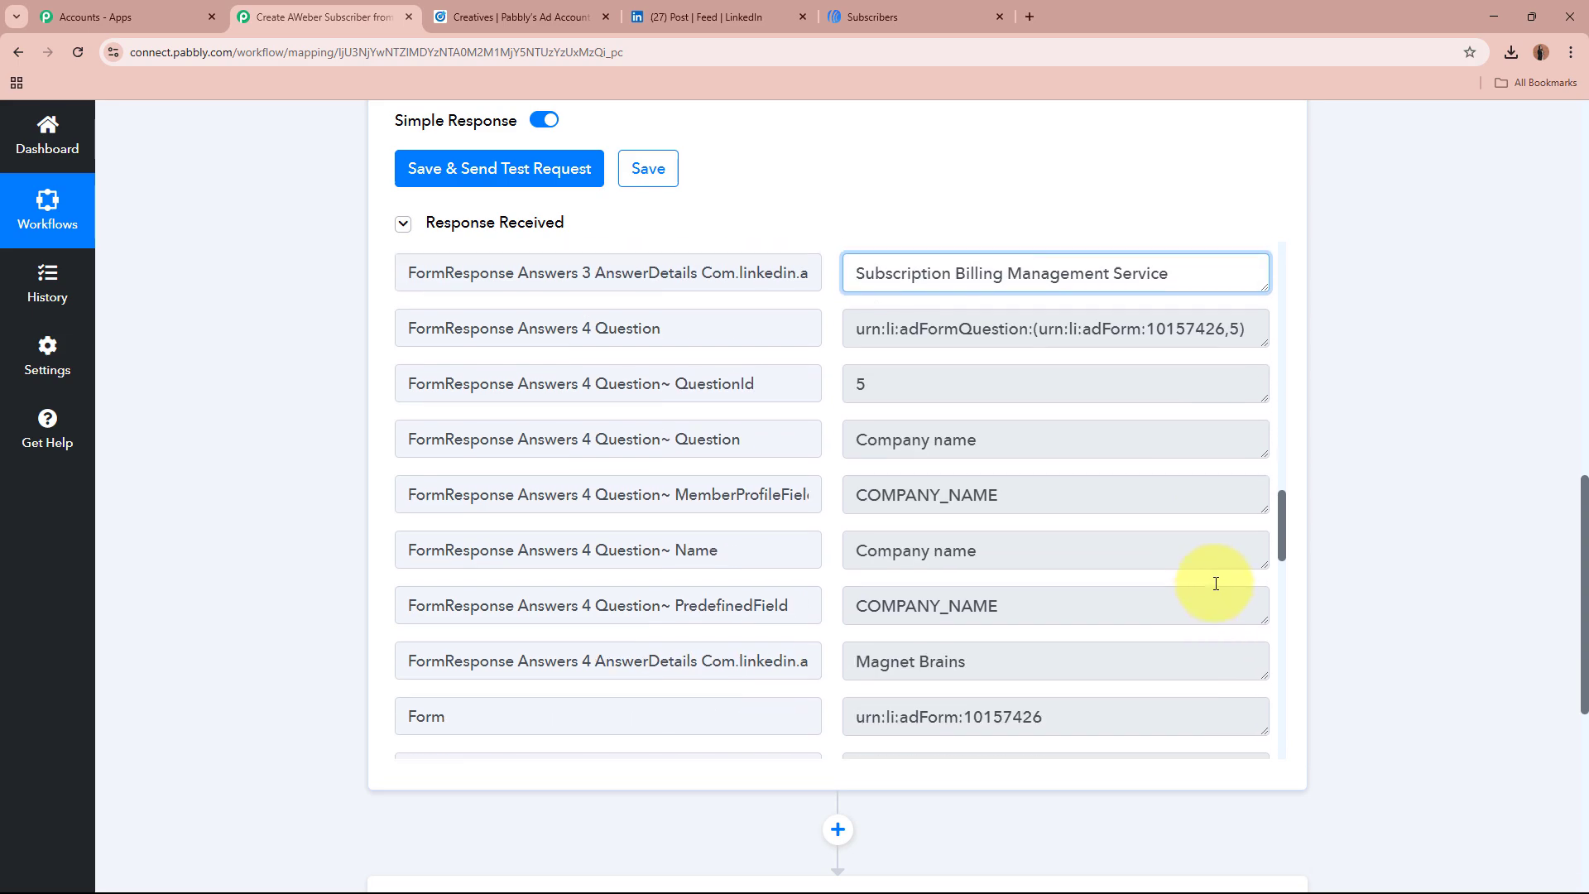
drag(846, 649, 1057, 649)
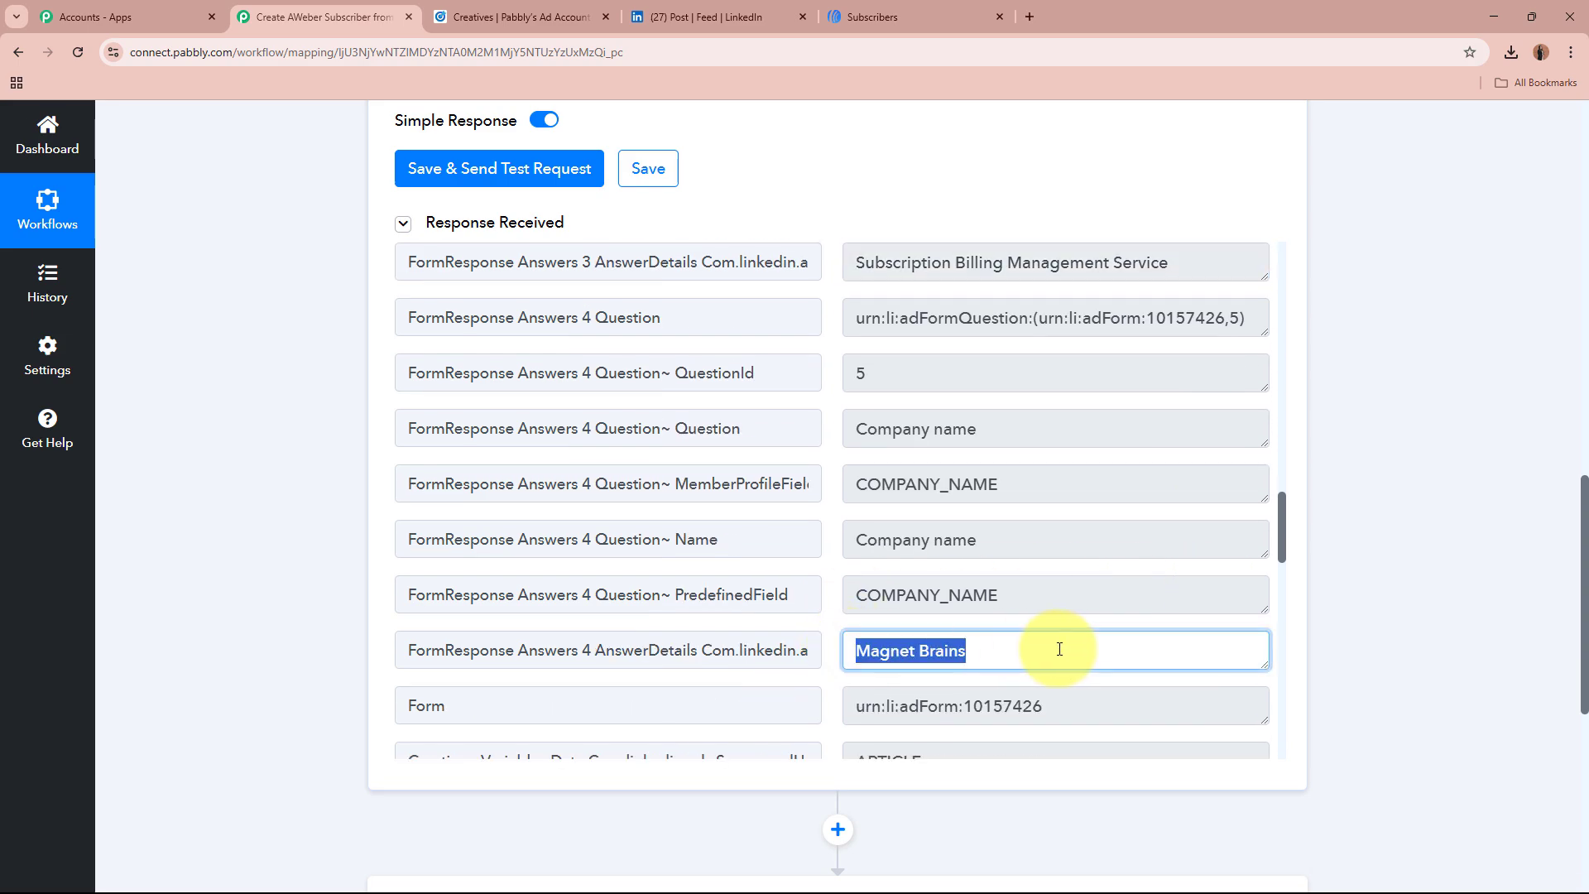
click(1410, 624)
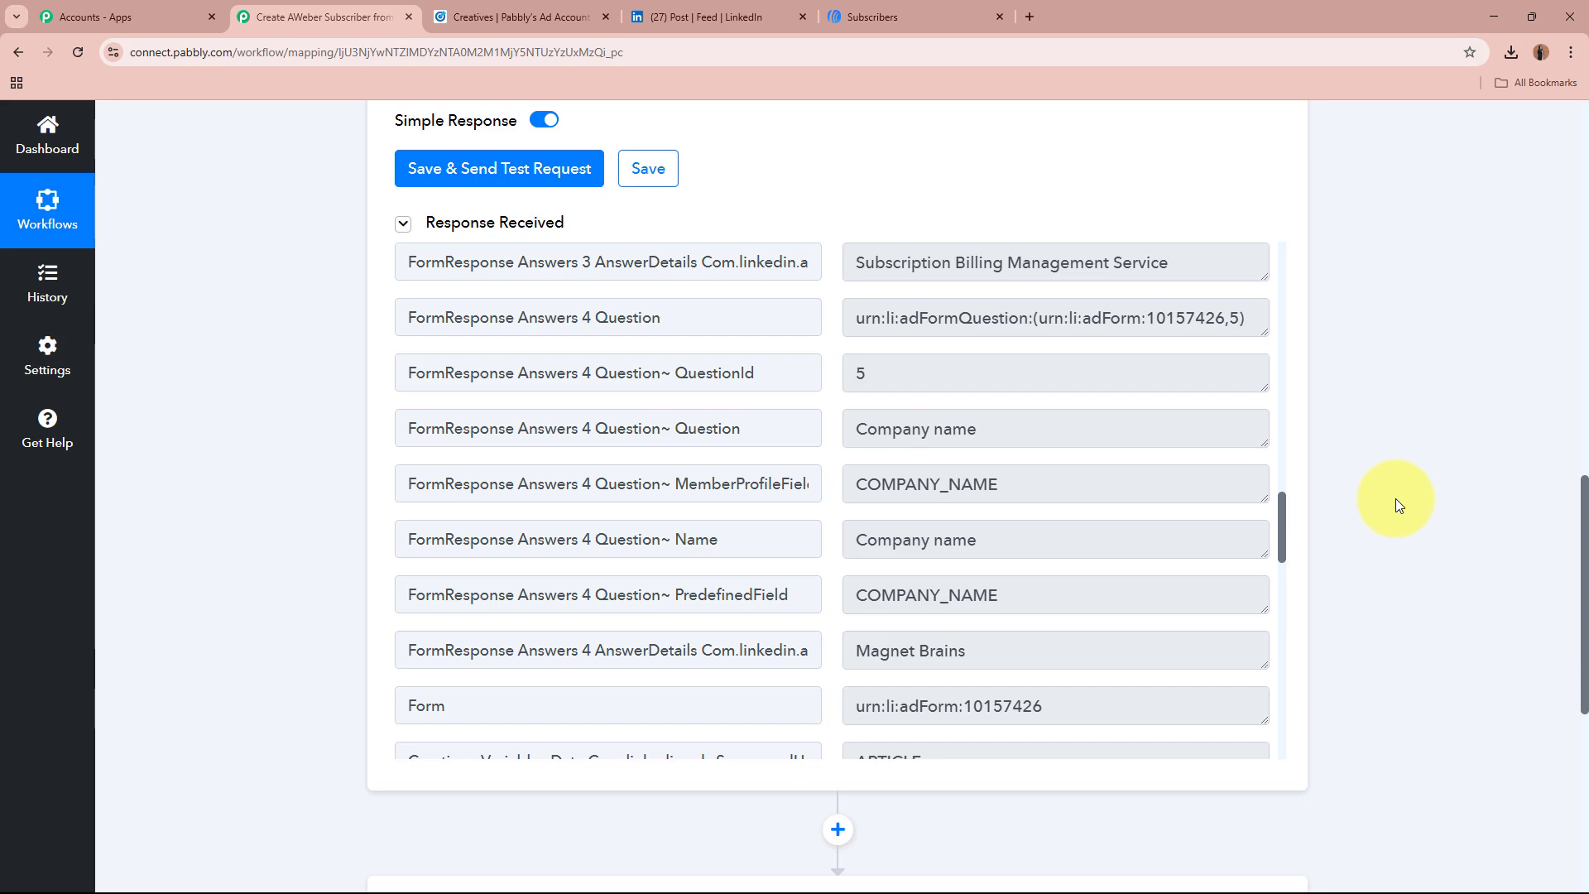
scroll(1397, 503, up, 15)
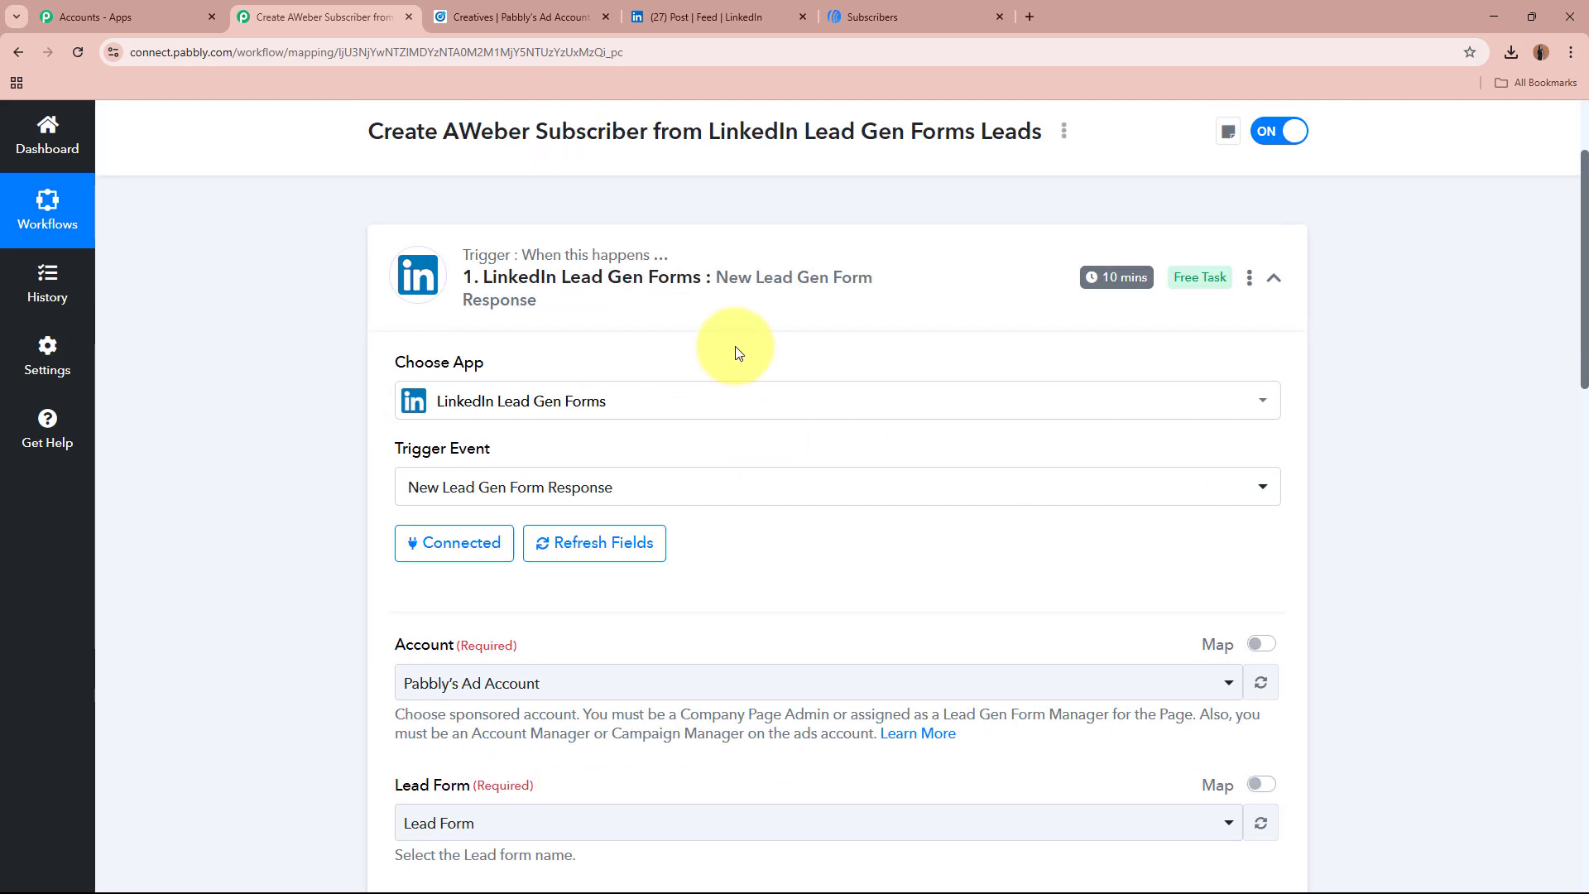
scroll(638, 320, up, 2)
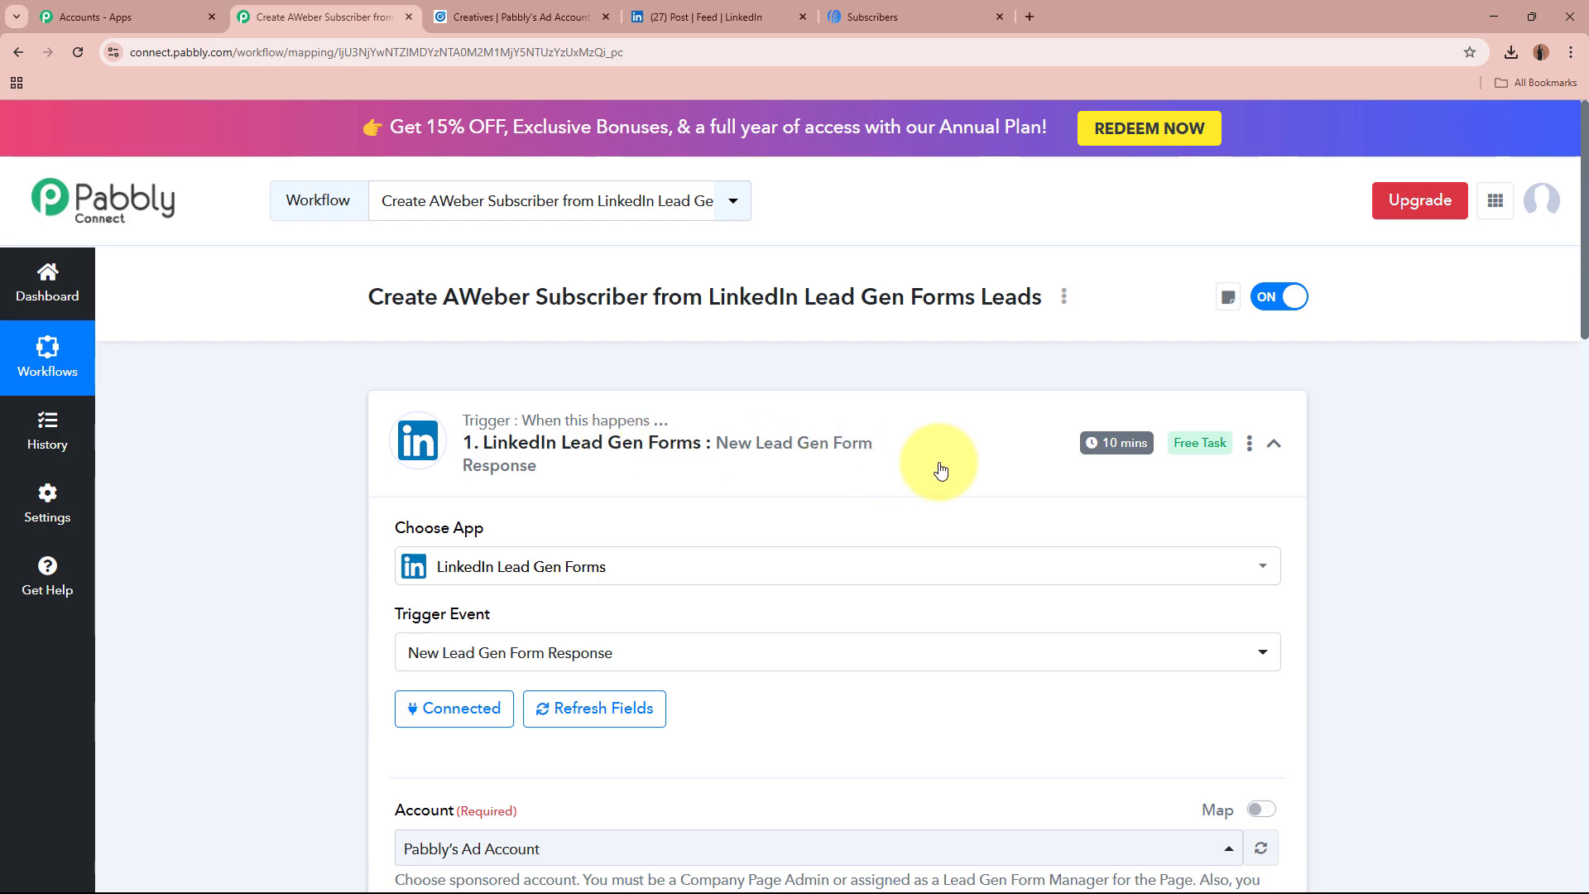
Step: Collapse the completed LinkedIn Lead Gen Forms trigger card, which polls every 10 mins, after a quick look at the LinkedIn post
click(998, 461)
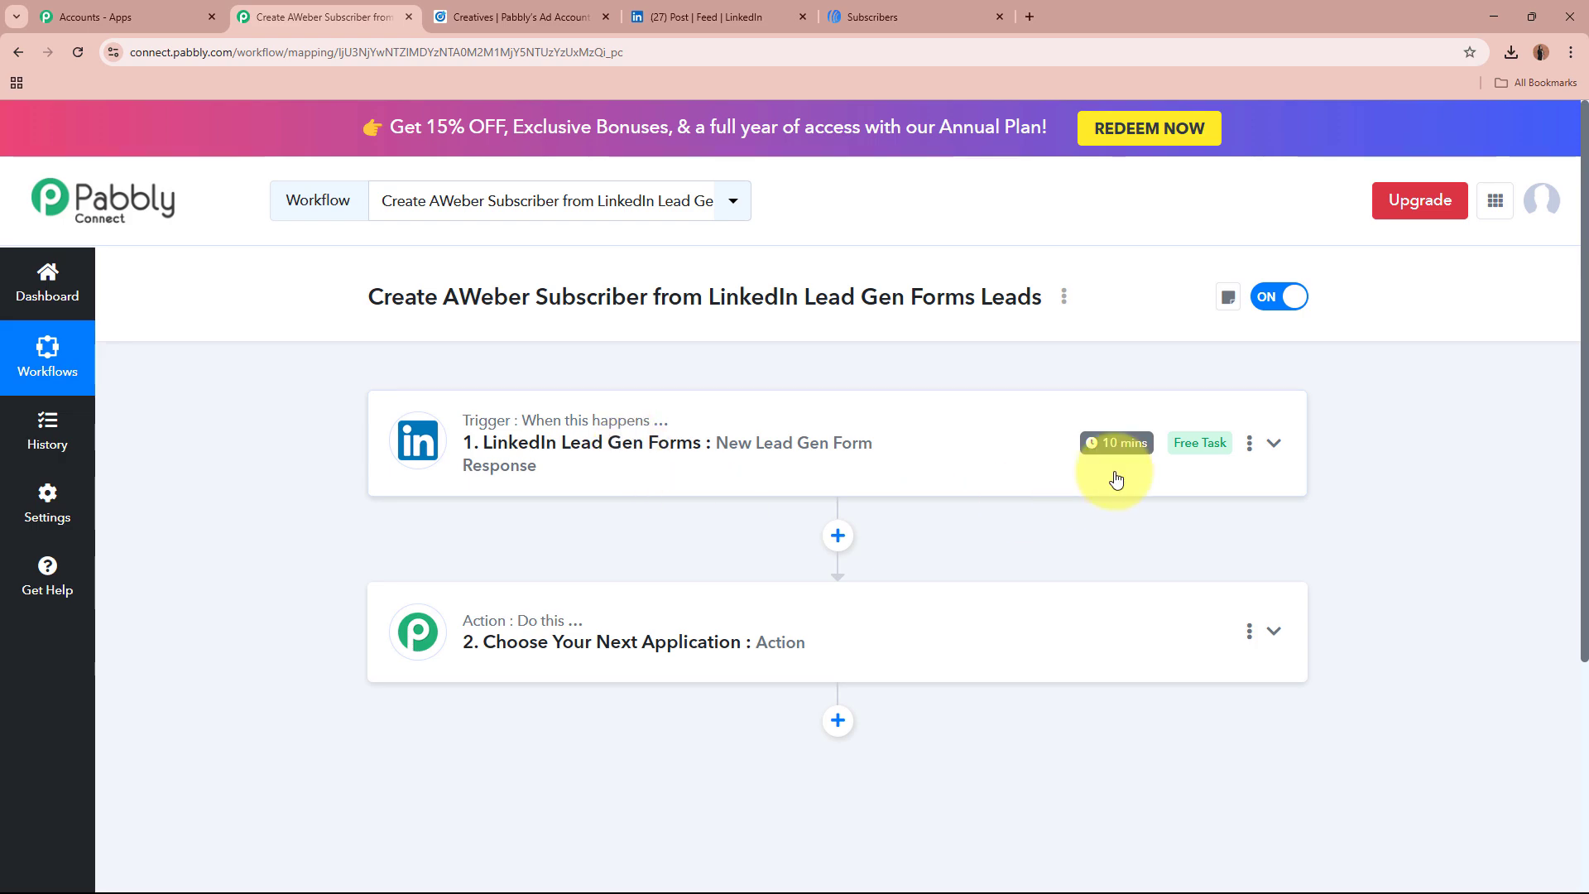
mouse_move(1145, 447)
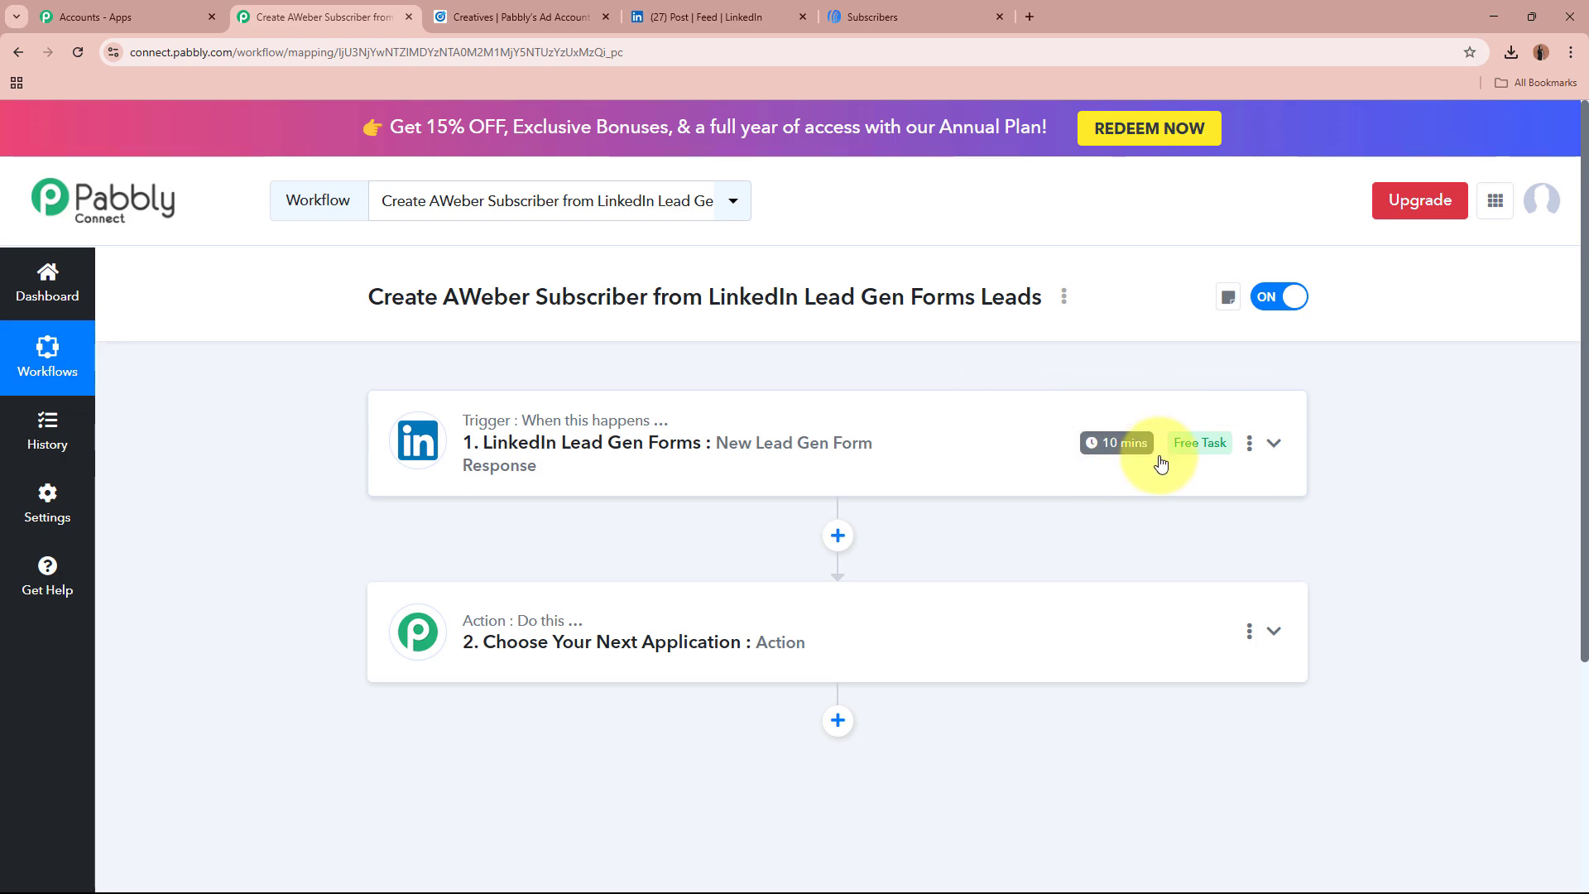
click(704, 17)
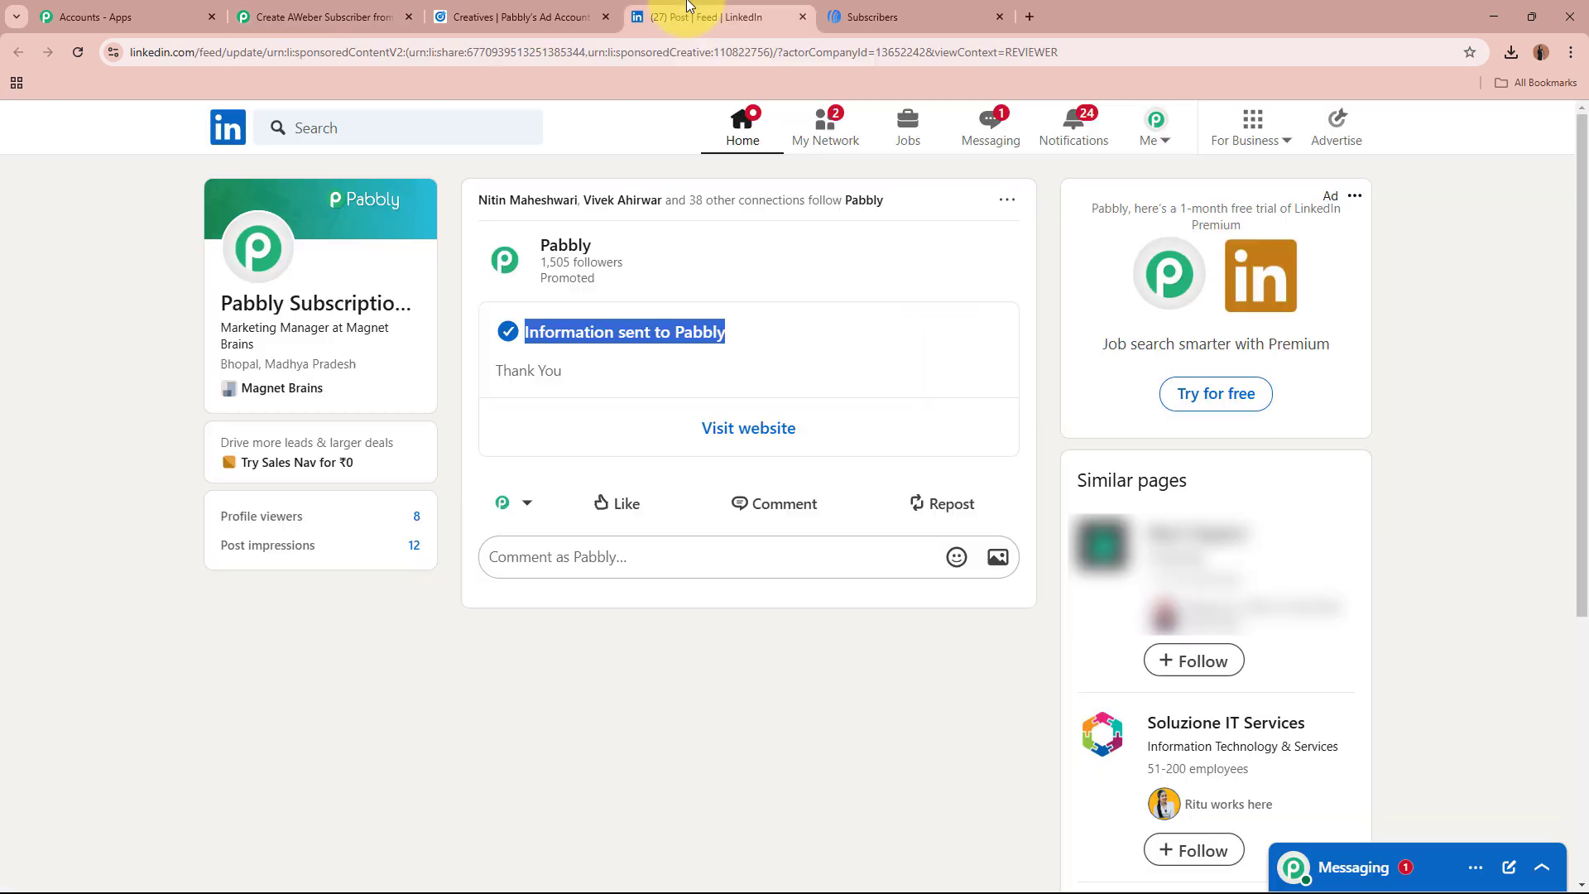
click(718, 766)
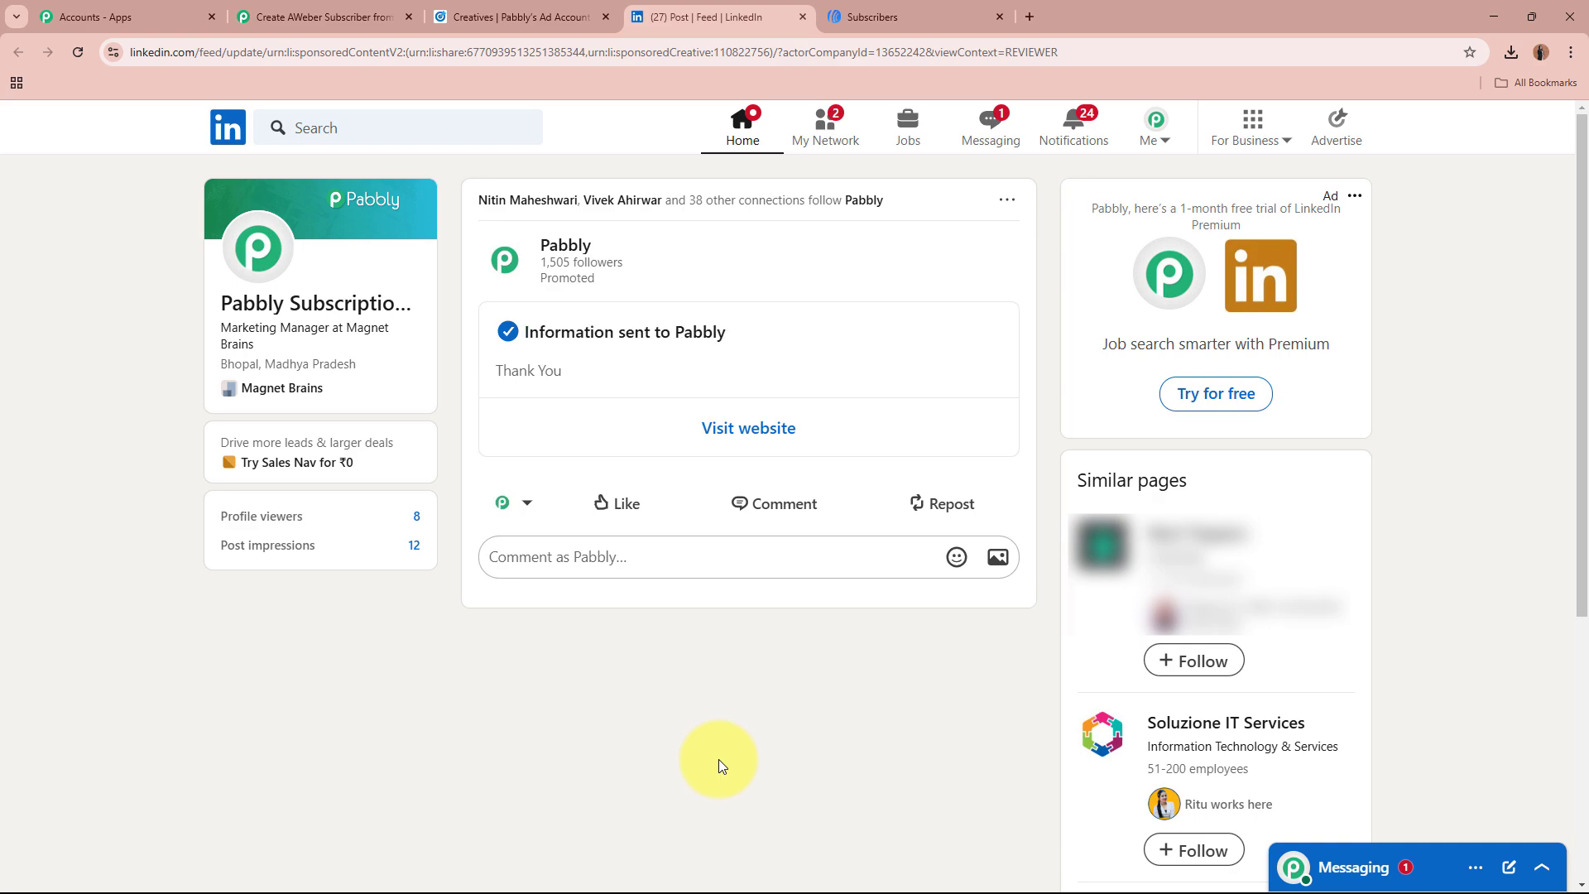
click(323, 16)
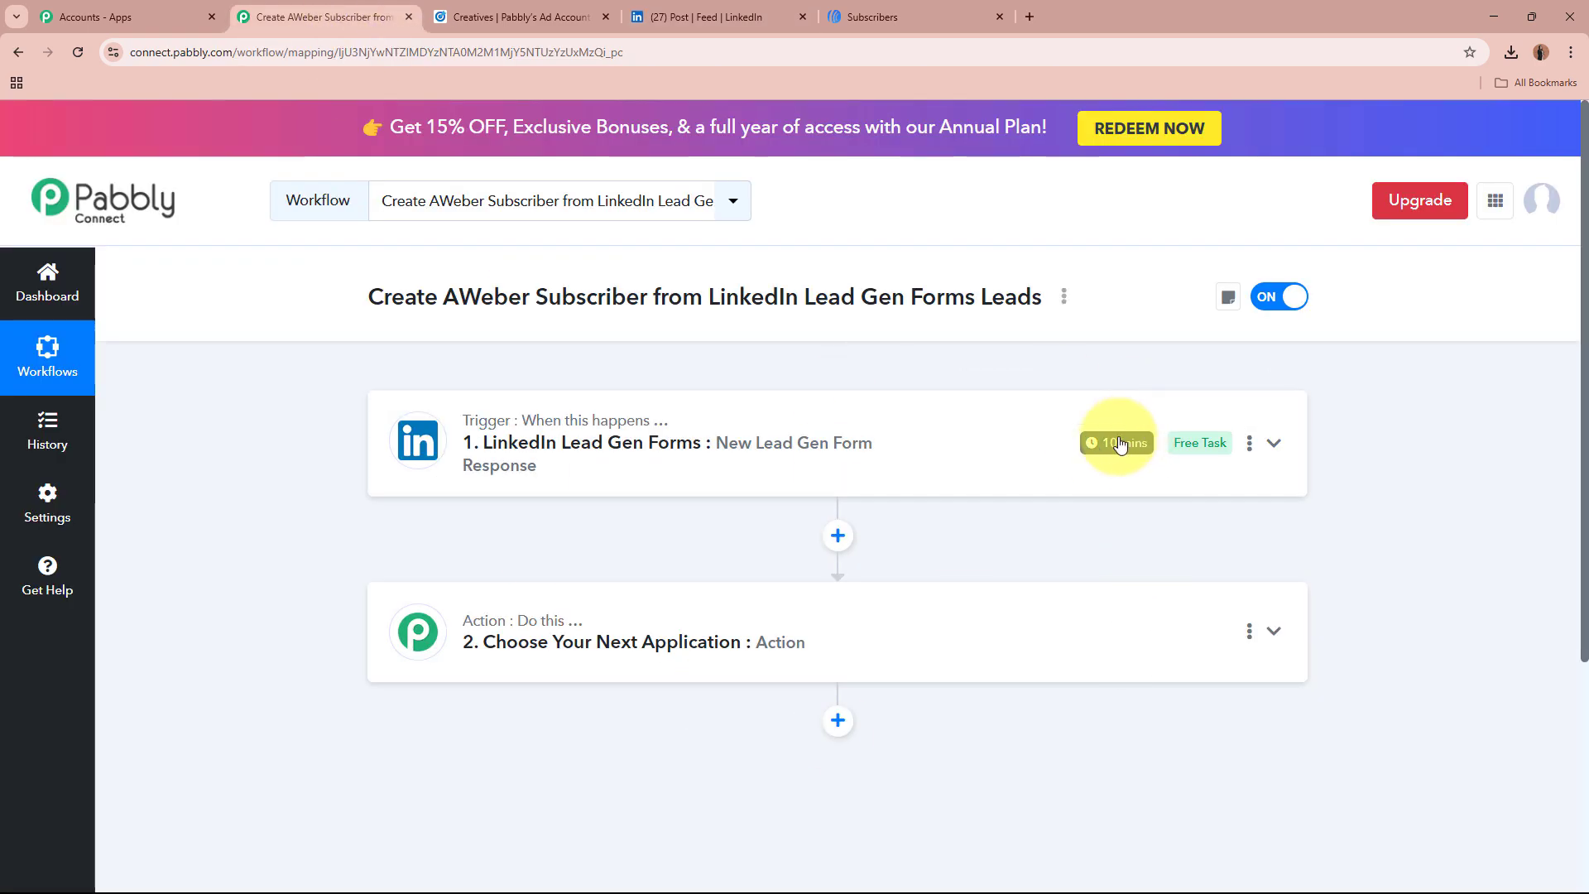
Step: Set the LinkedIn trigger's check interval to every 10 minutes and save it
mouse_move(1123, 455)
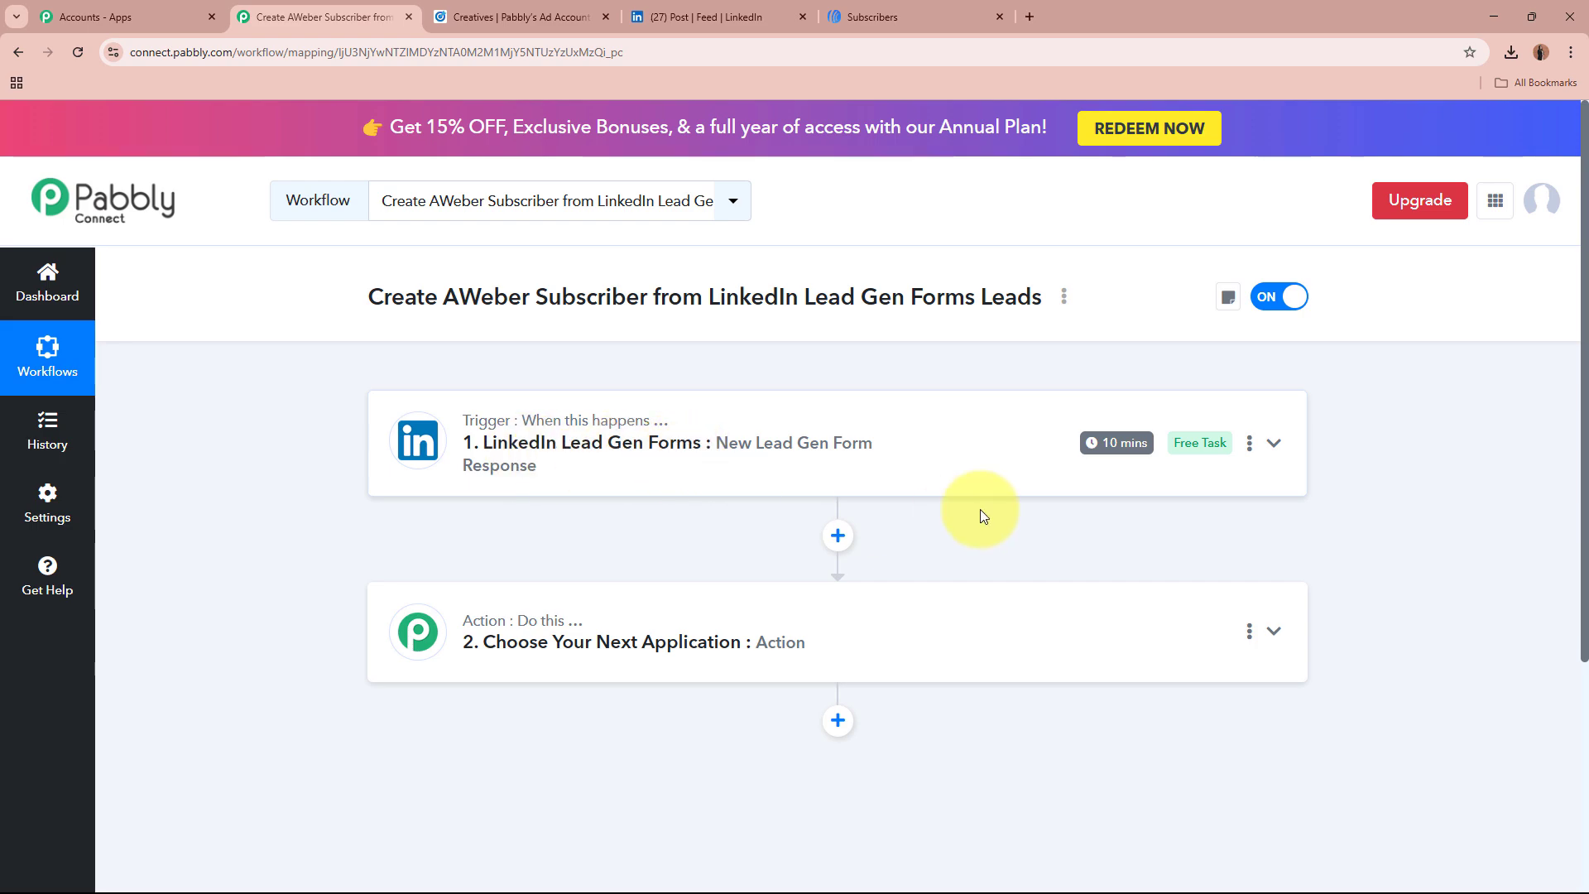
click(1249, 444)
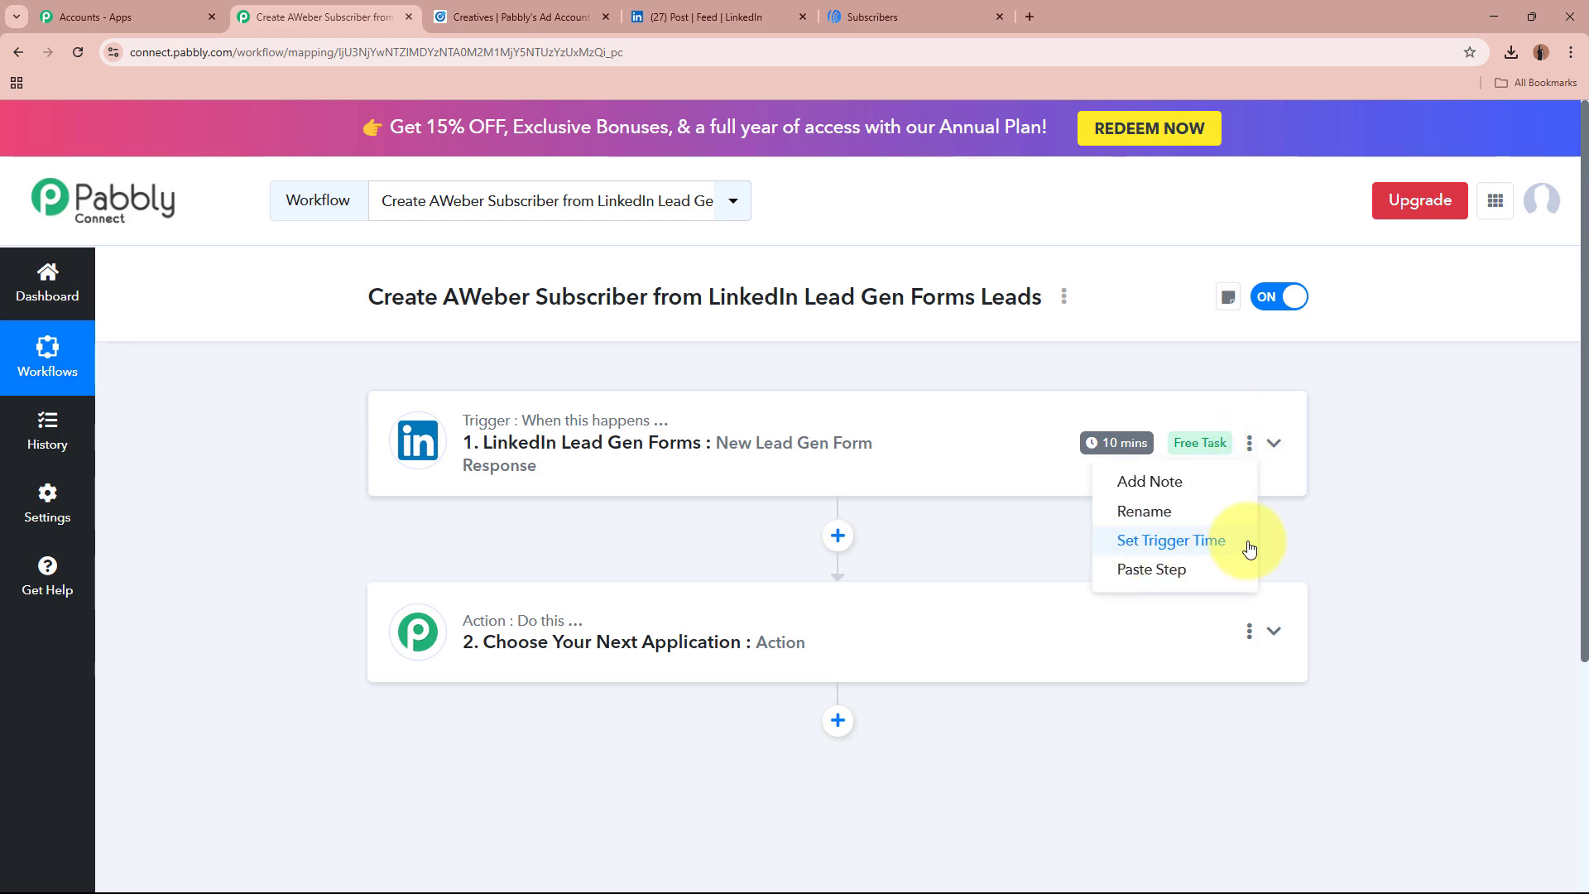
click(1170, 540)
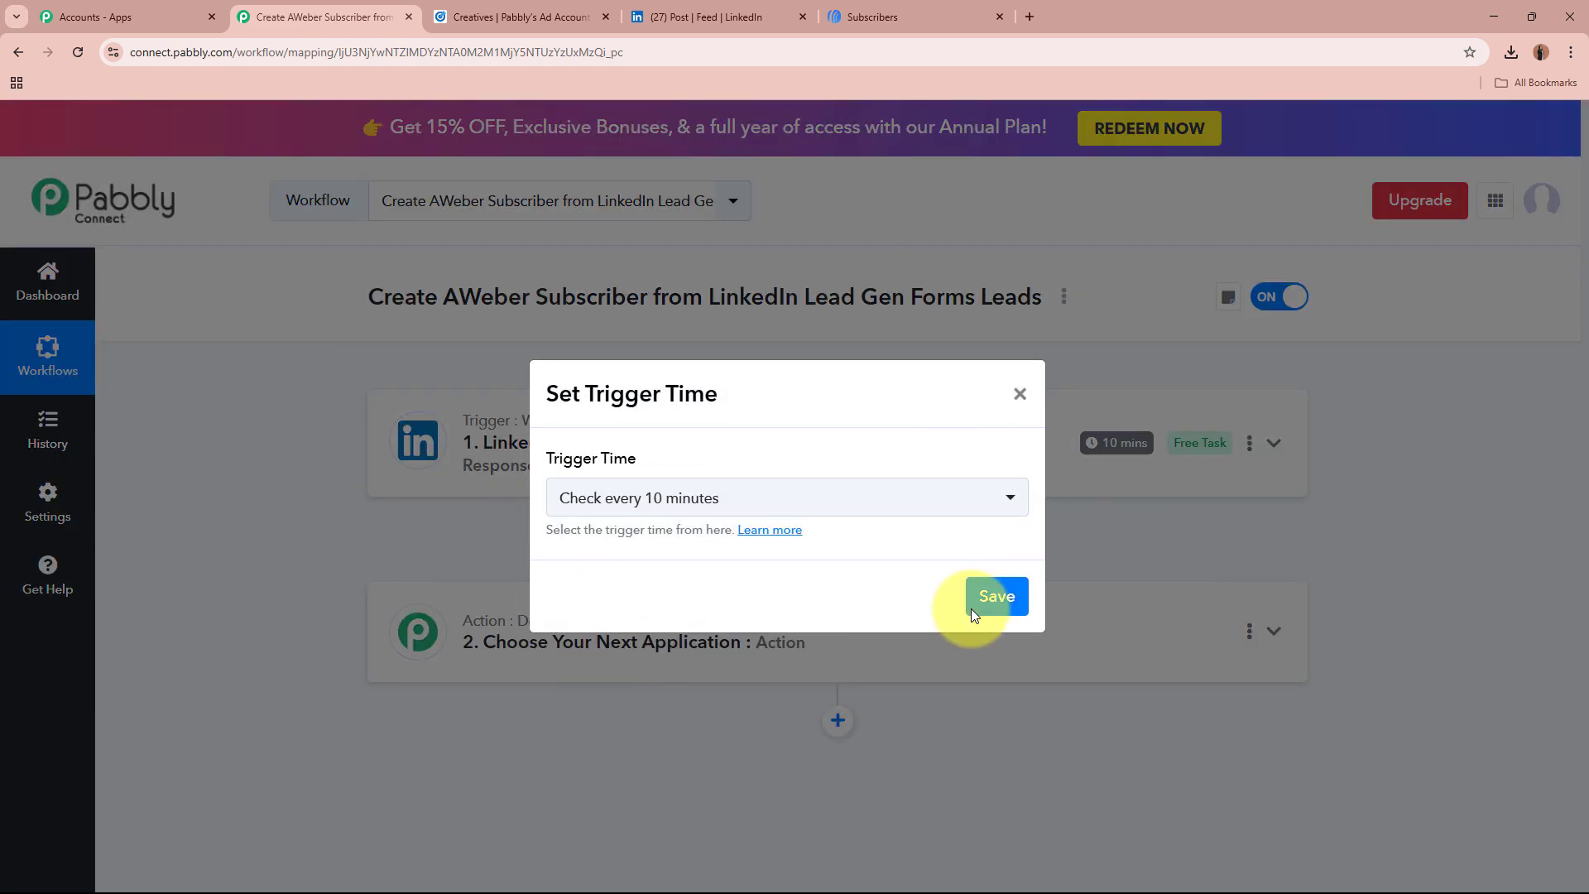
click(791, 512)
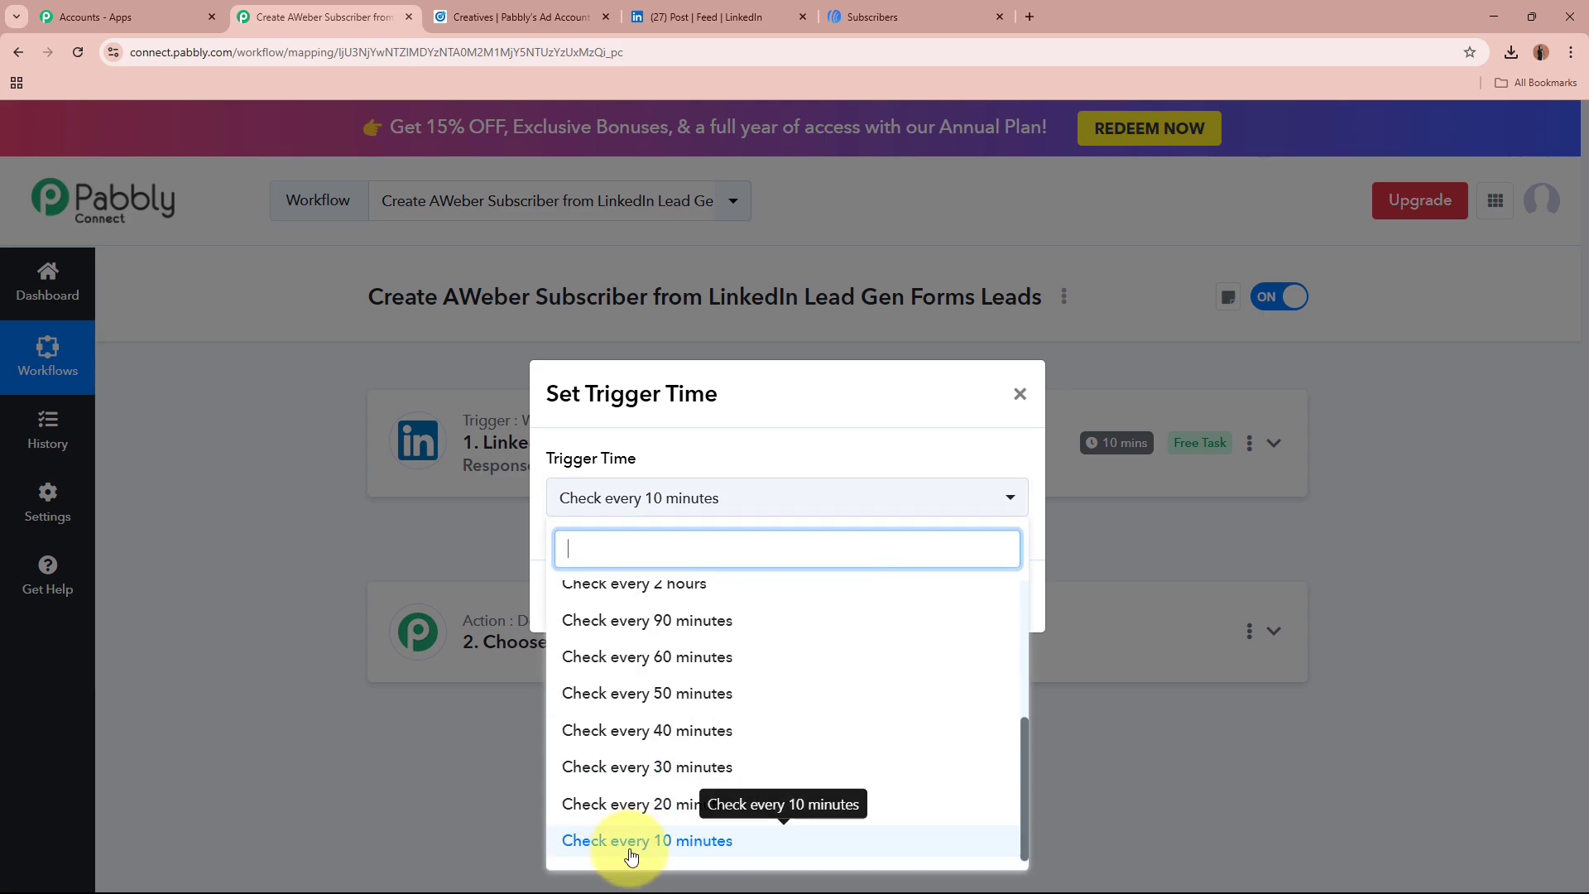
scroll(703, 703, up, 5)
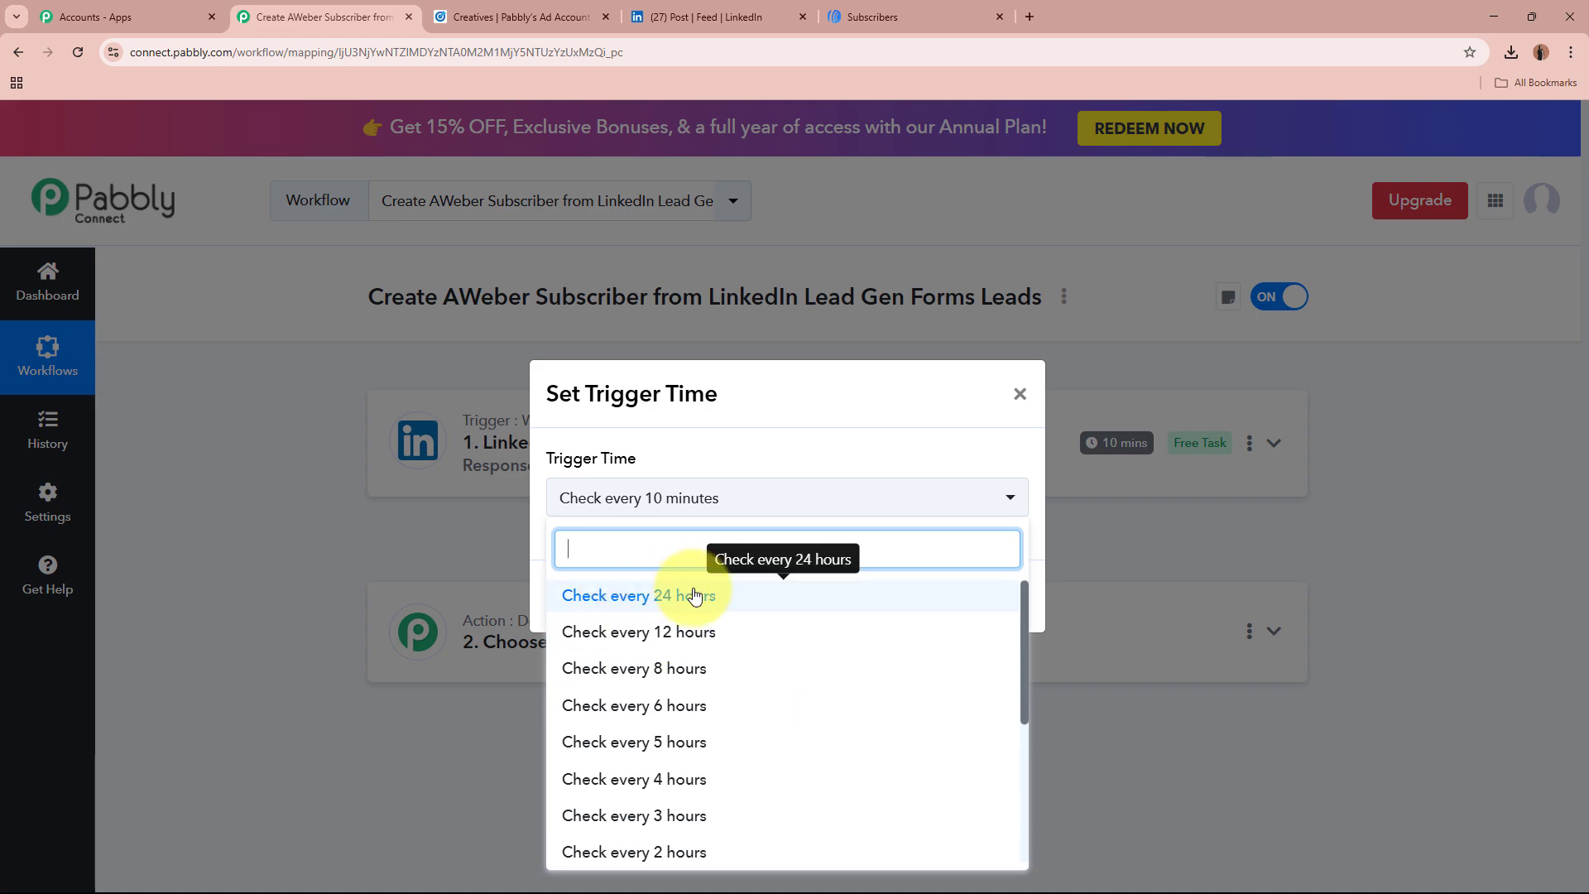
scroll(773, 737, down, 5)
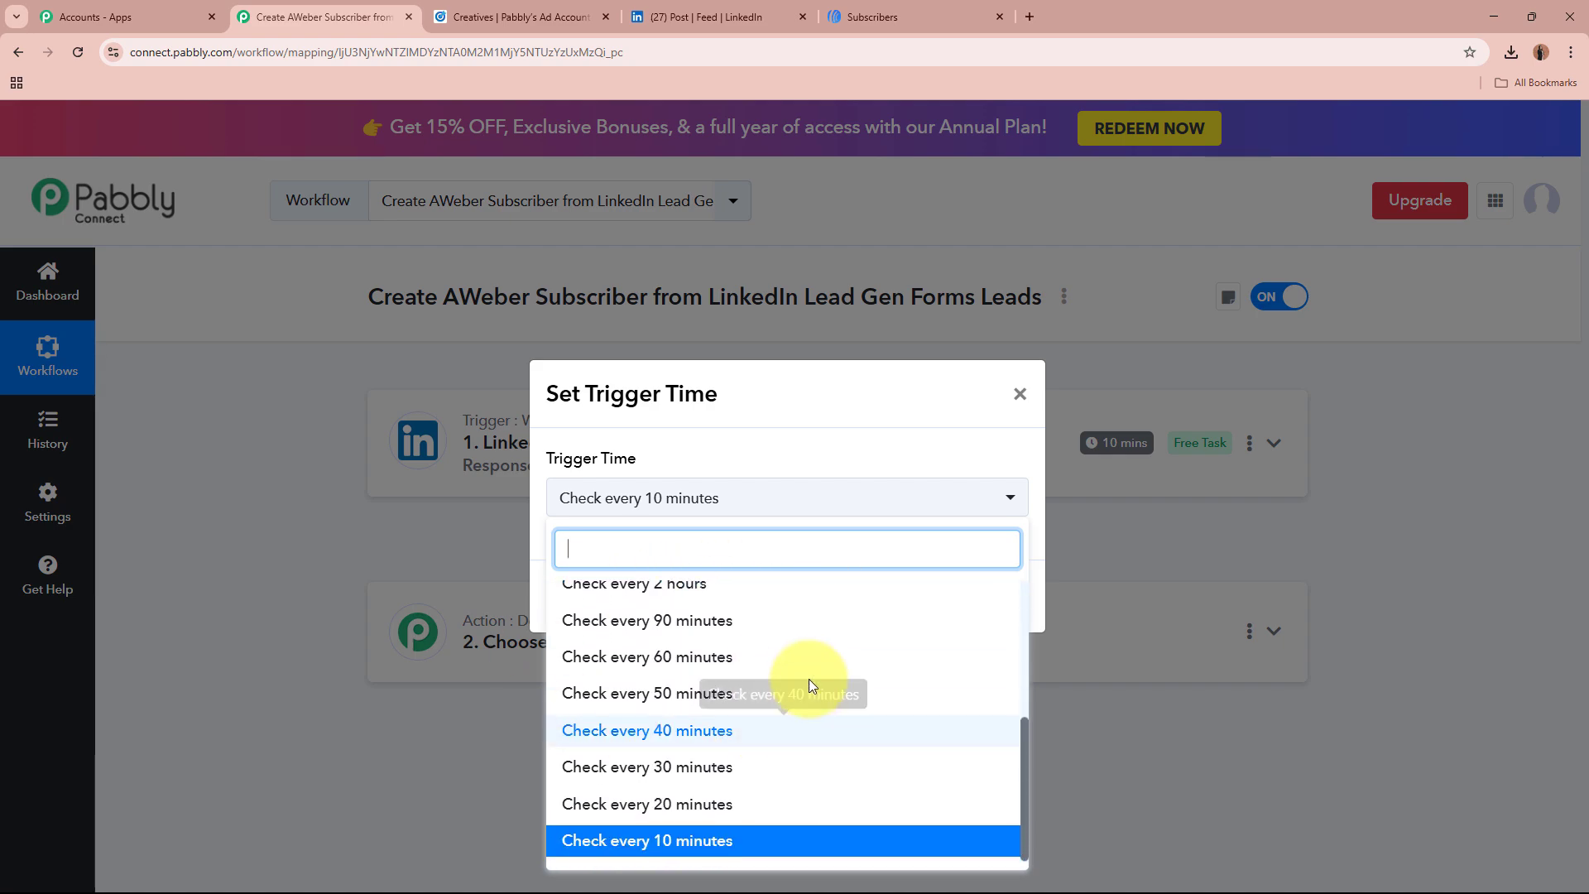
click(715, 843)
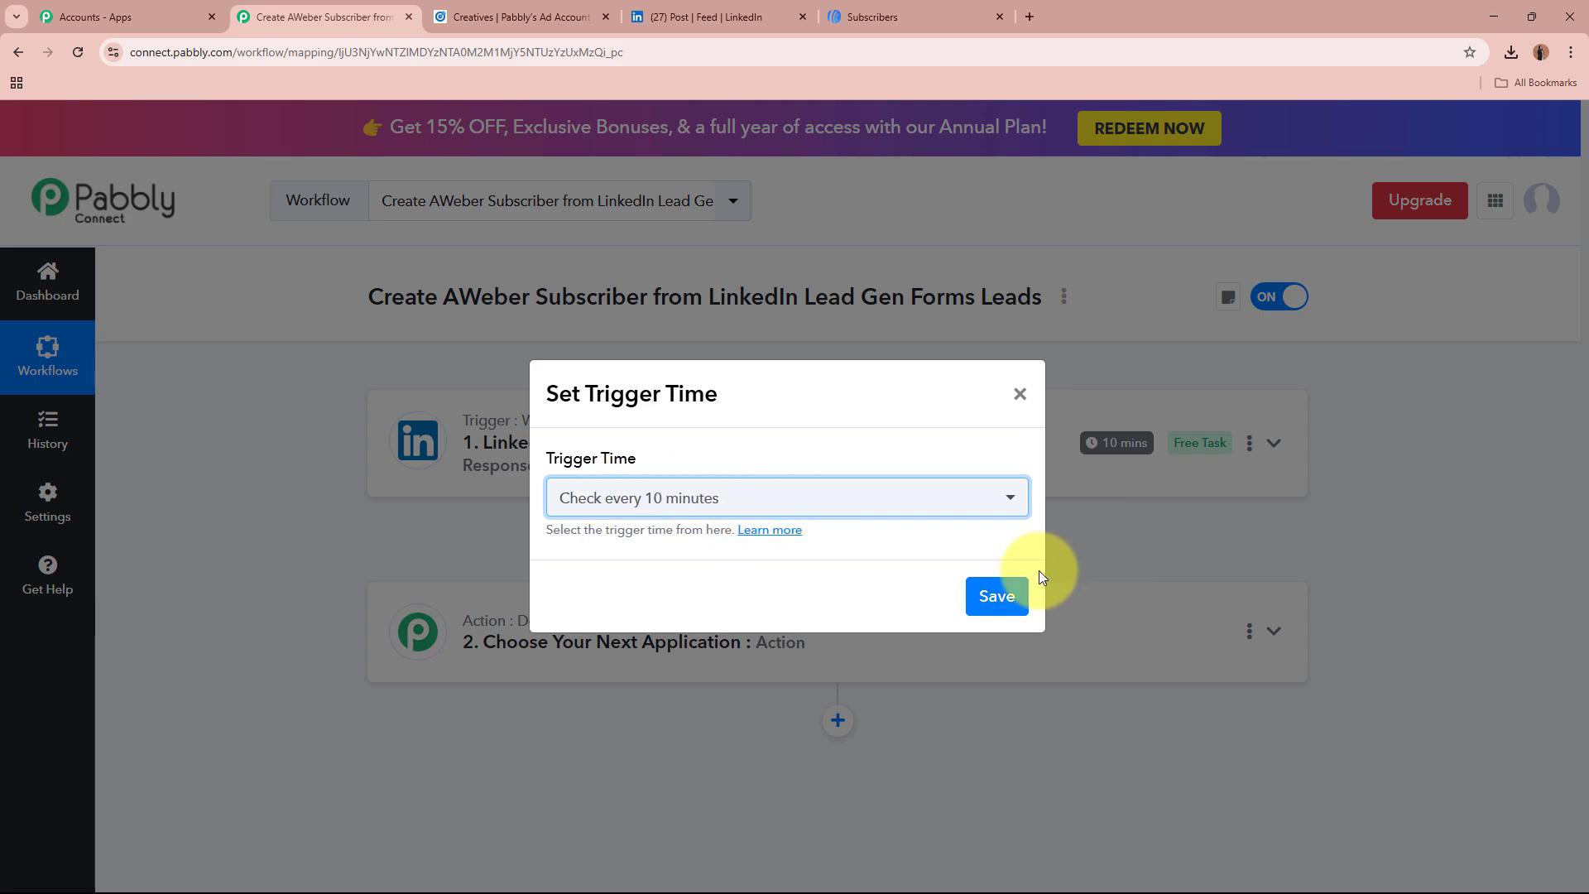
click(997, 595)
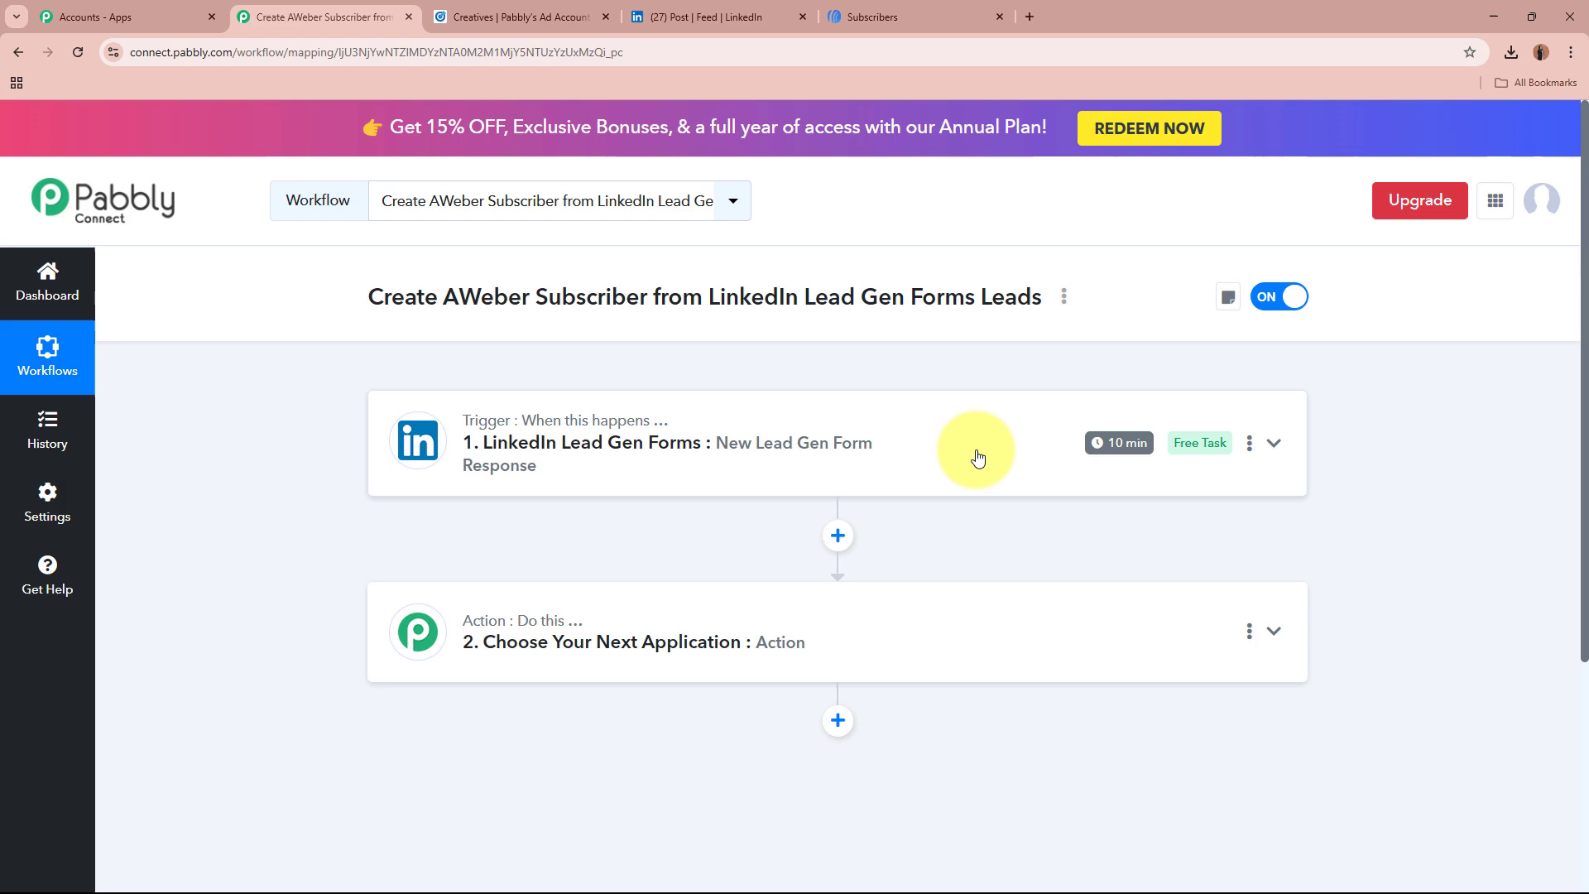
Step: Search 'AWe' in the action step's app list and select AWeber
click(1105, 629)
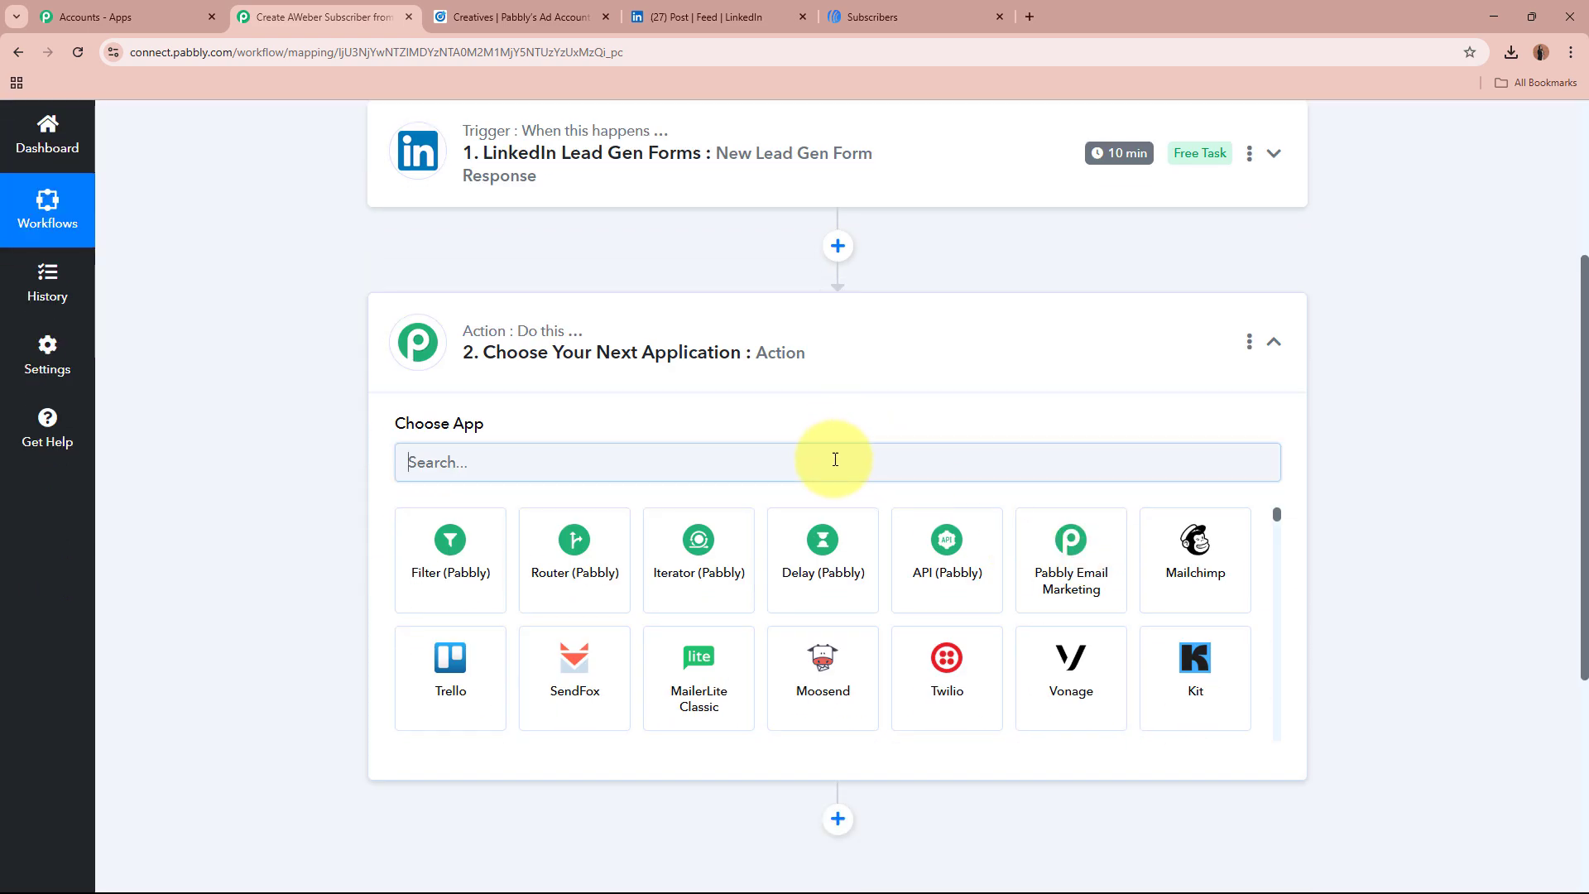
click(835, 459)
text(AWe)
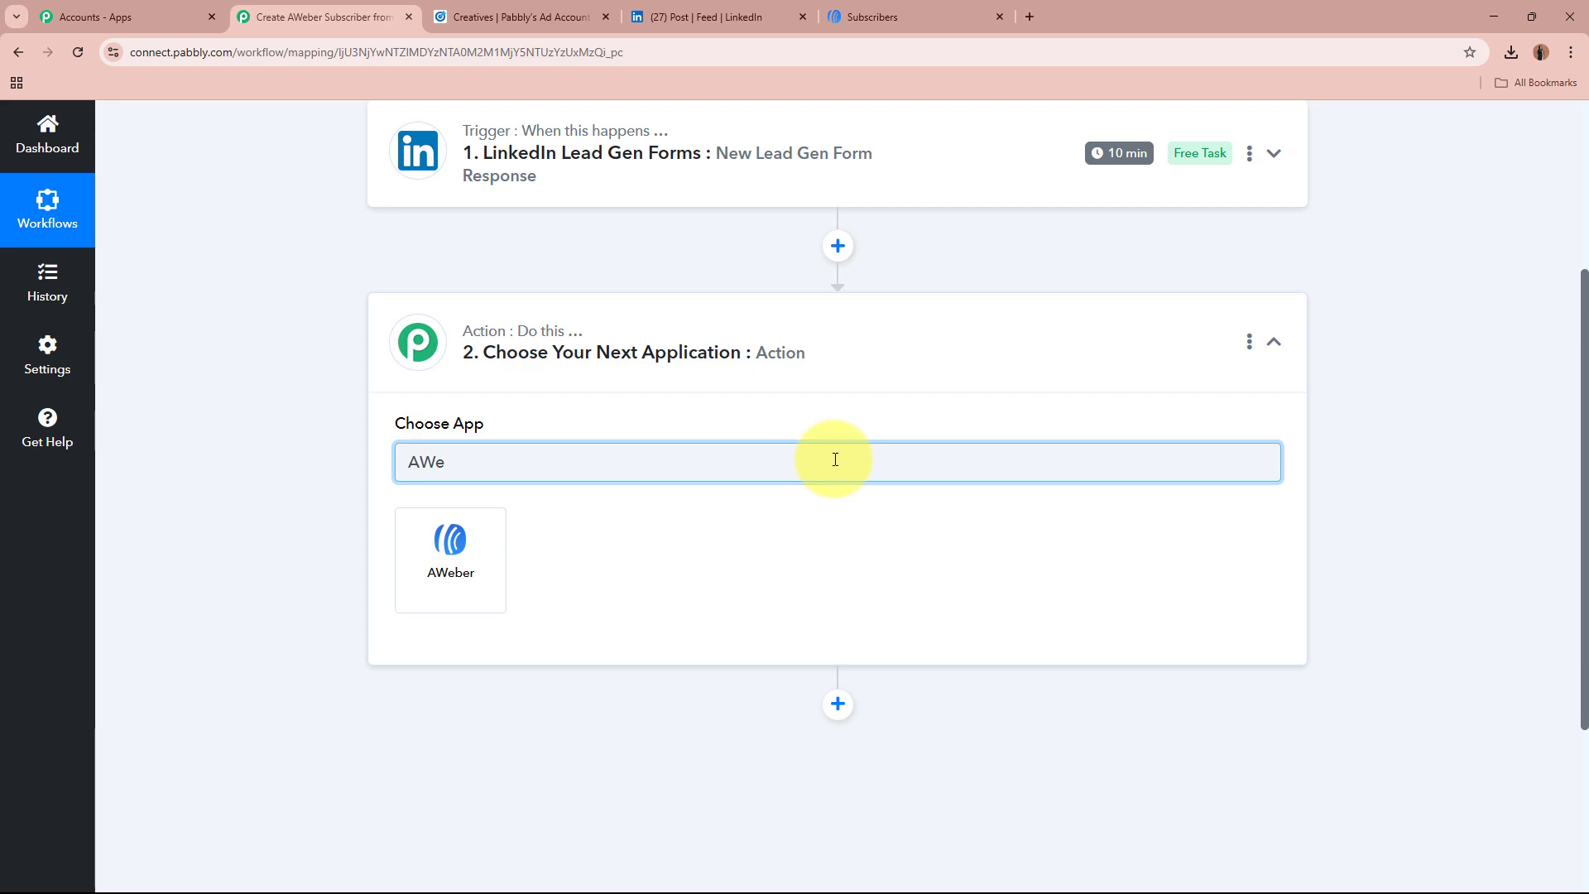
click(490, 566)
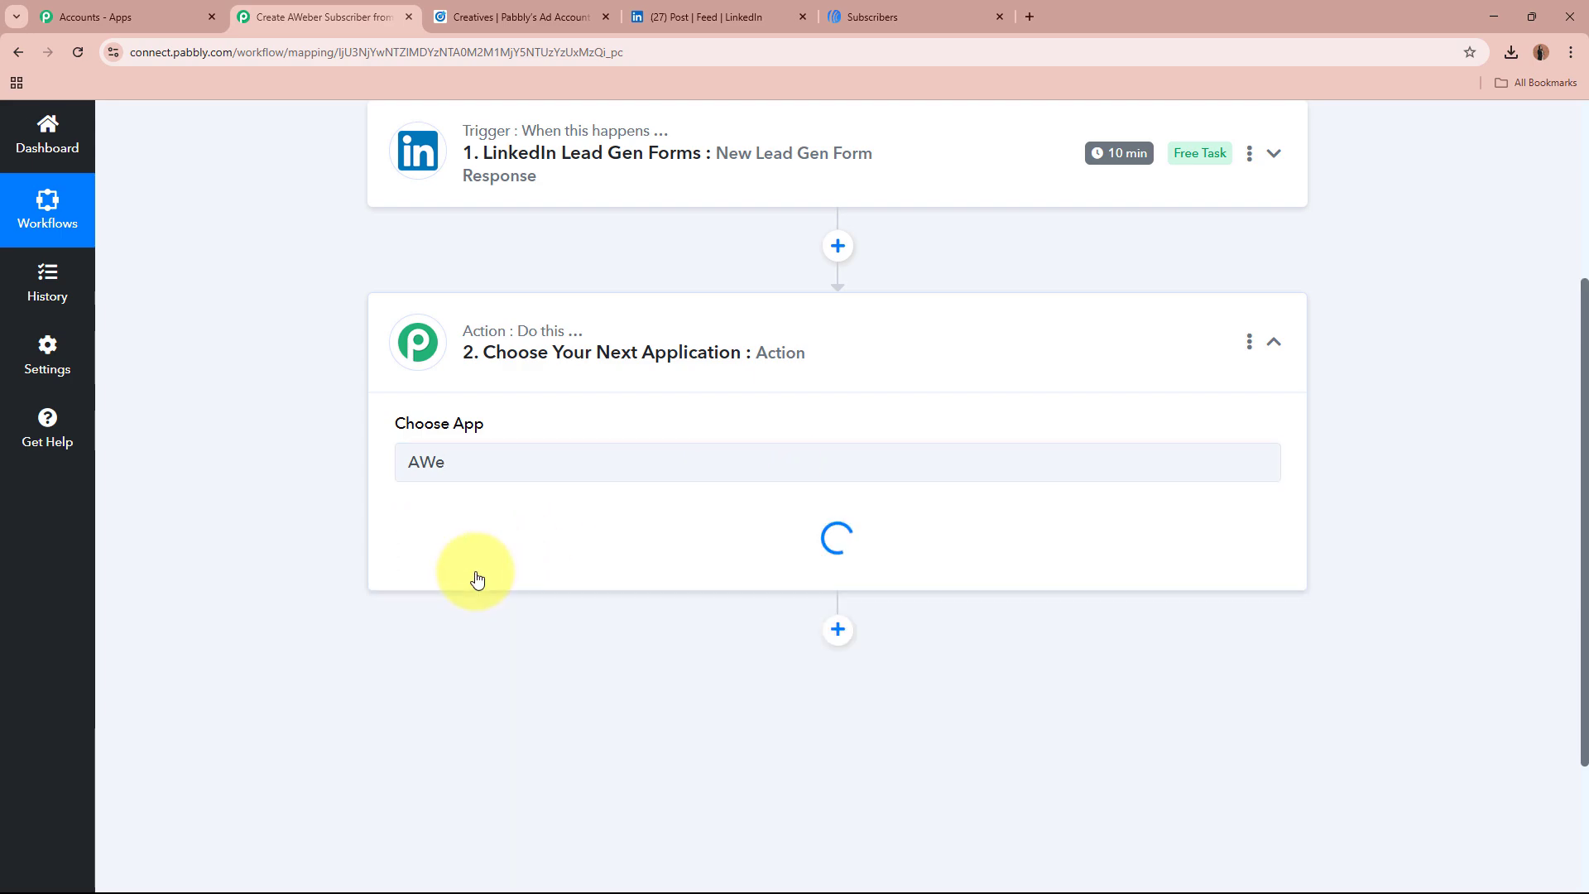
scroll(579, 290, up, 1)
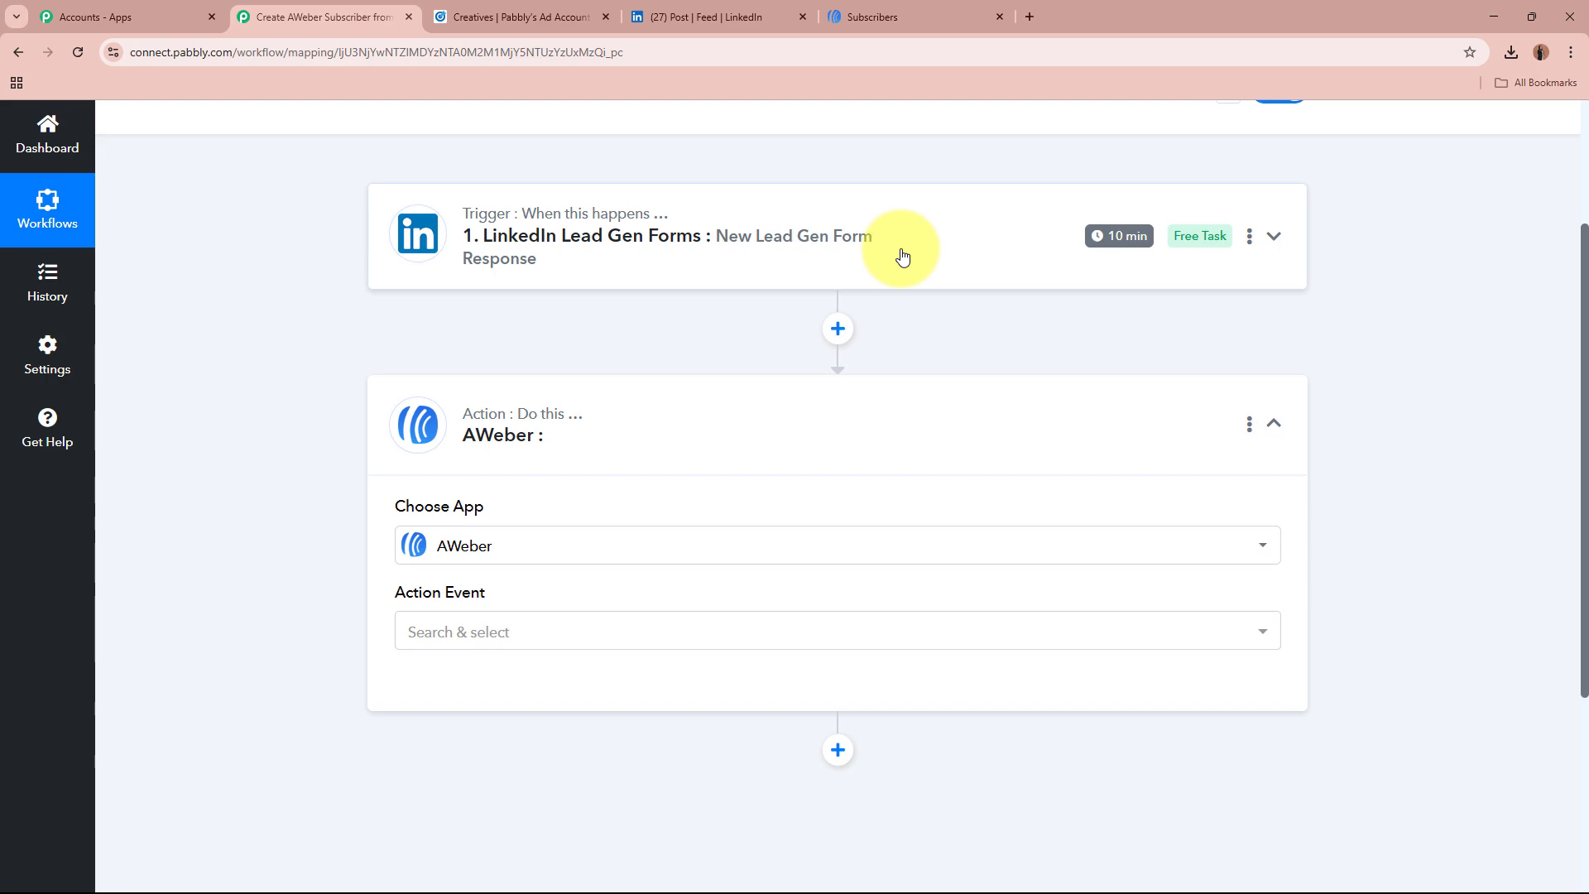
scroll(903, 256, down, 1)
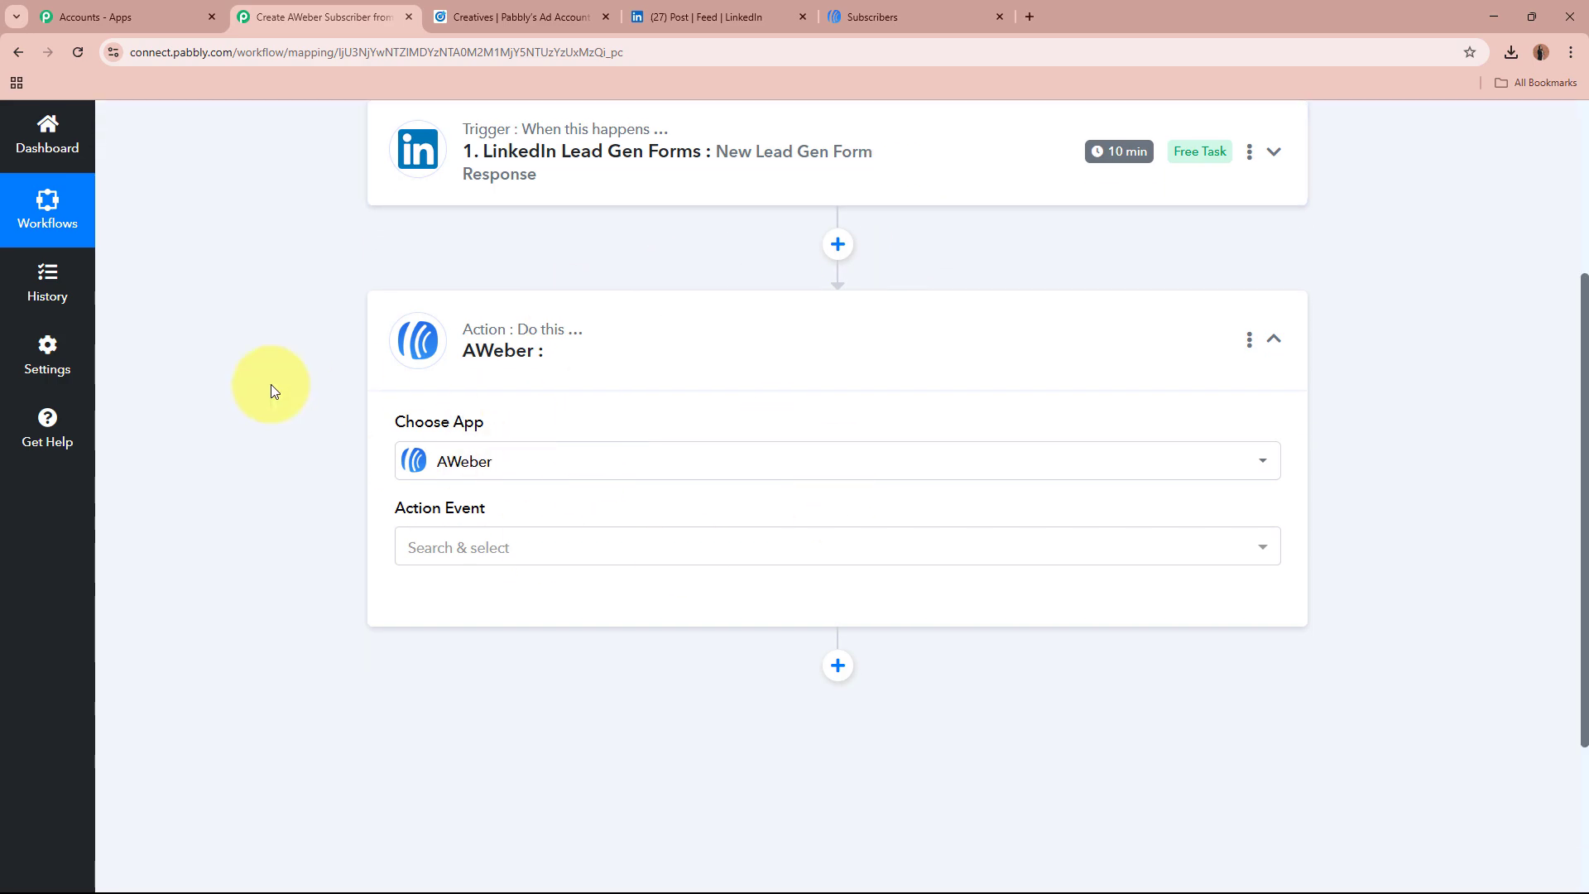
scroll(270, 384, down, 2)
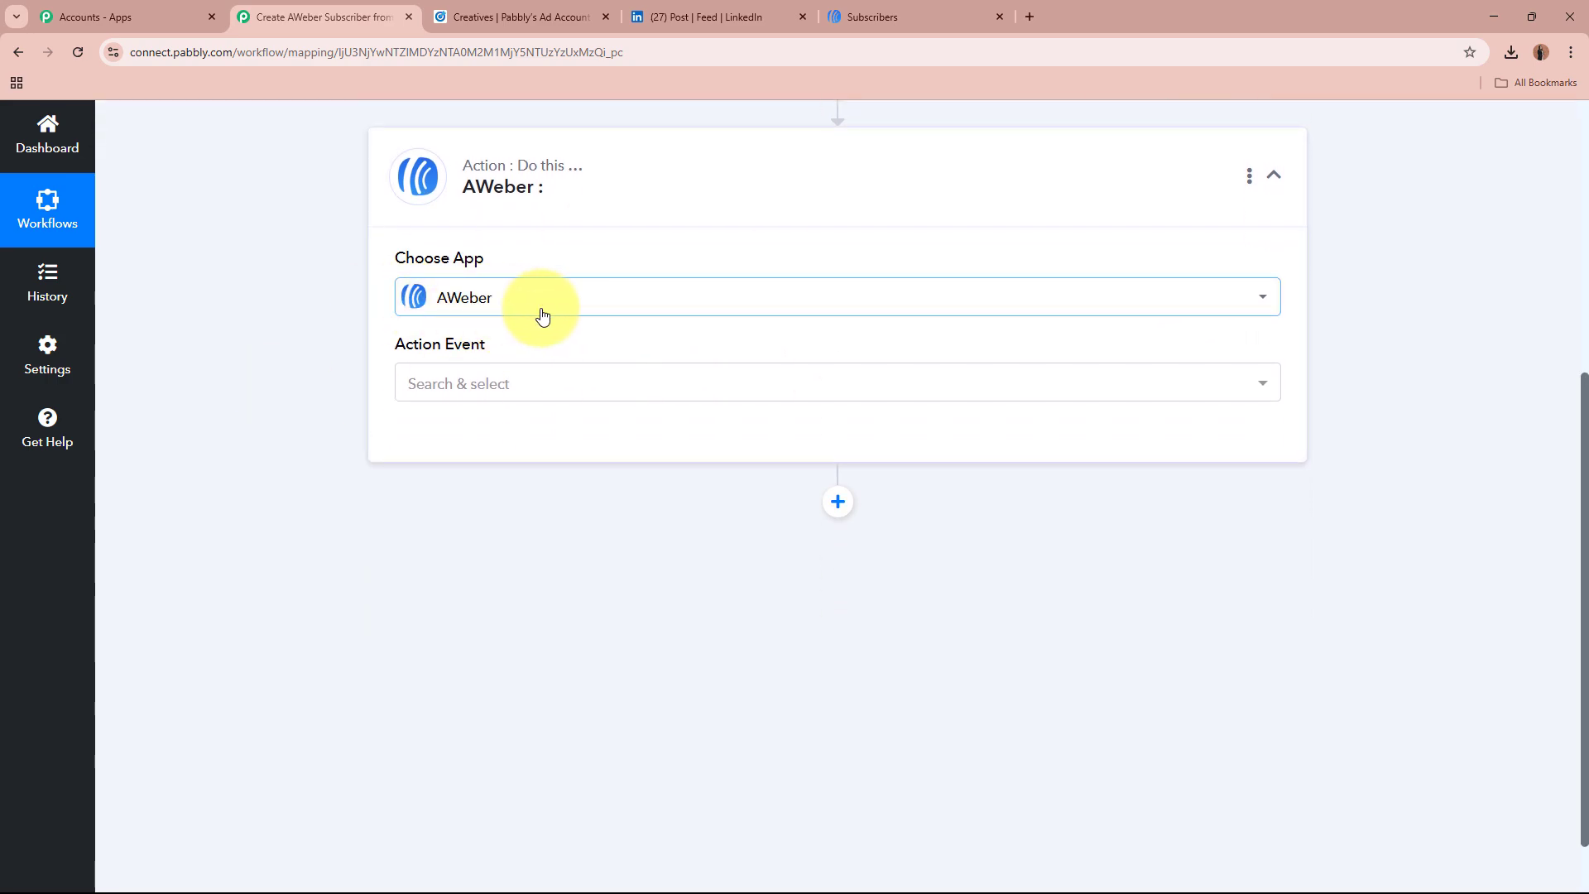
Step: Choose the Add or Update Subscriber event and authorize the new AWeber #11 connection
click(527, 386)
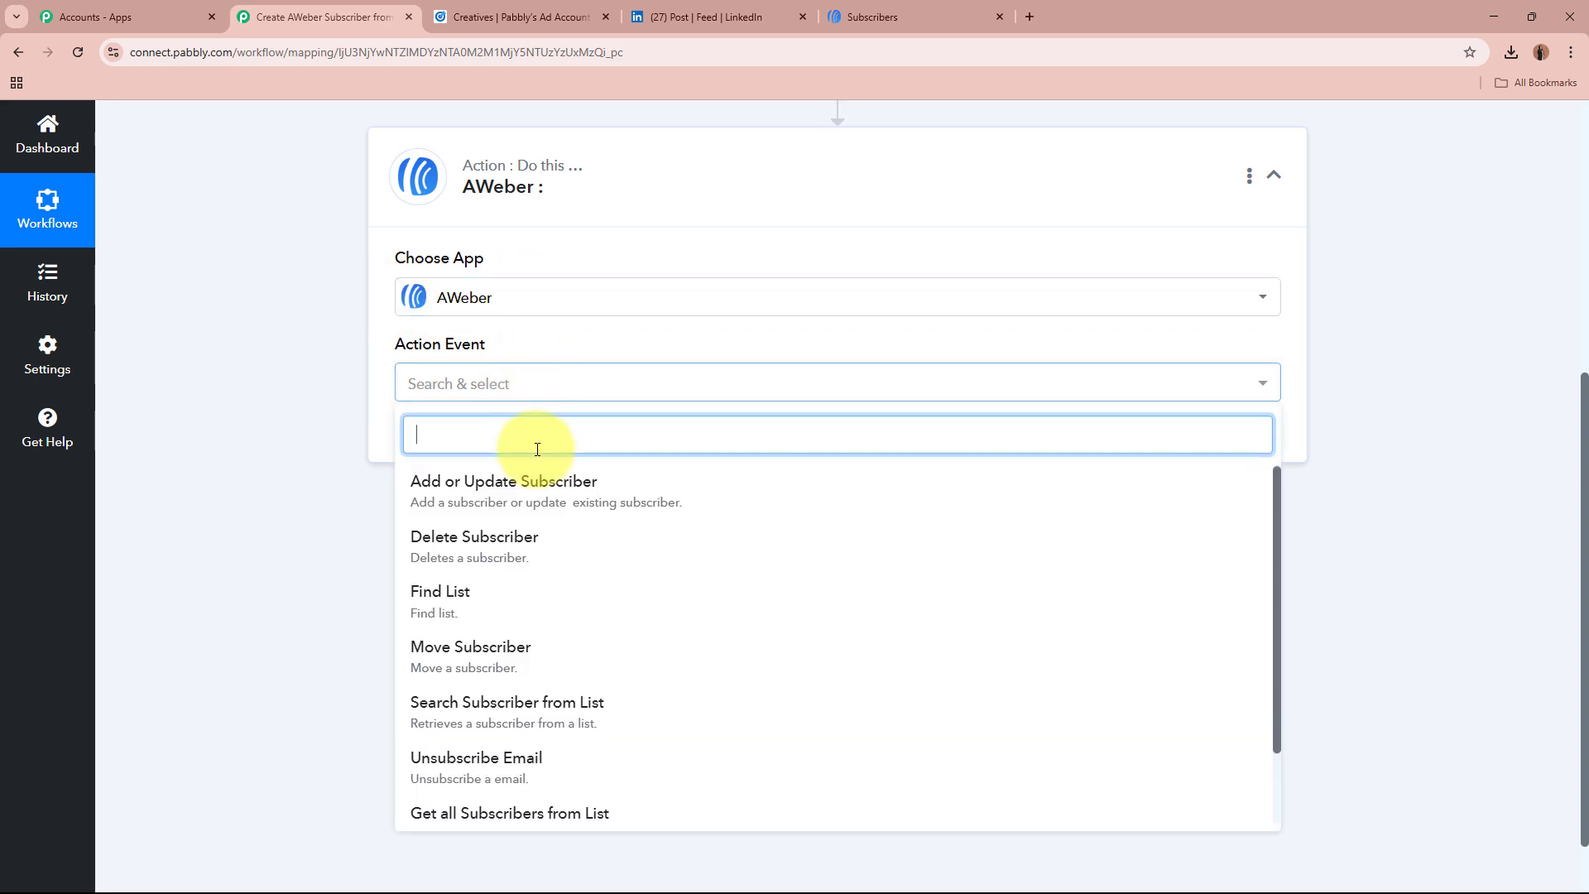
click(480, 501)
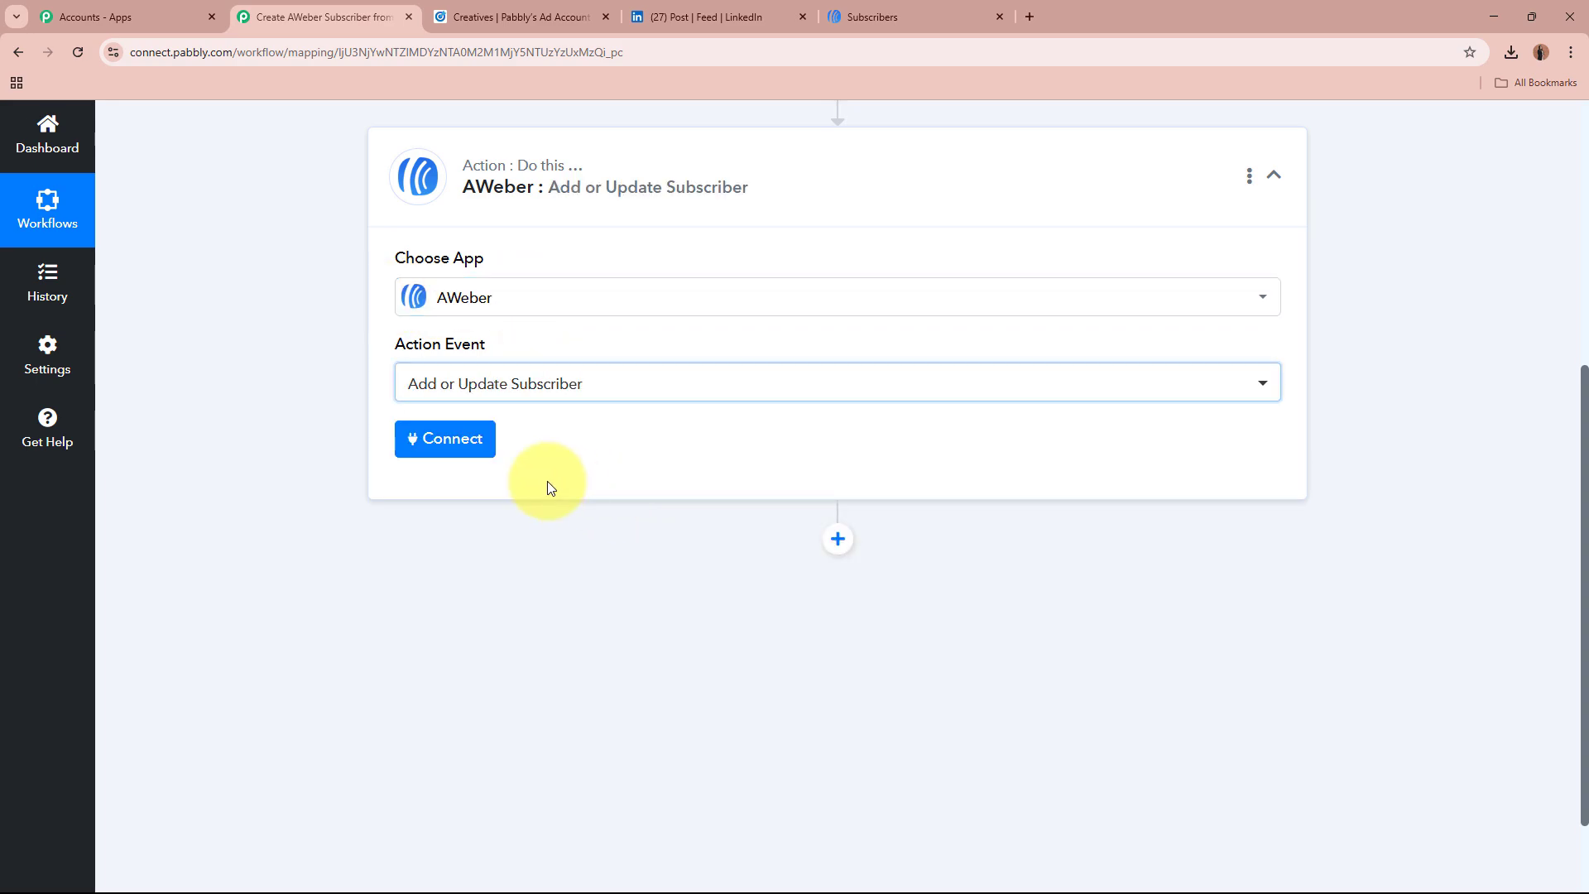
click(484, 451)
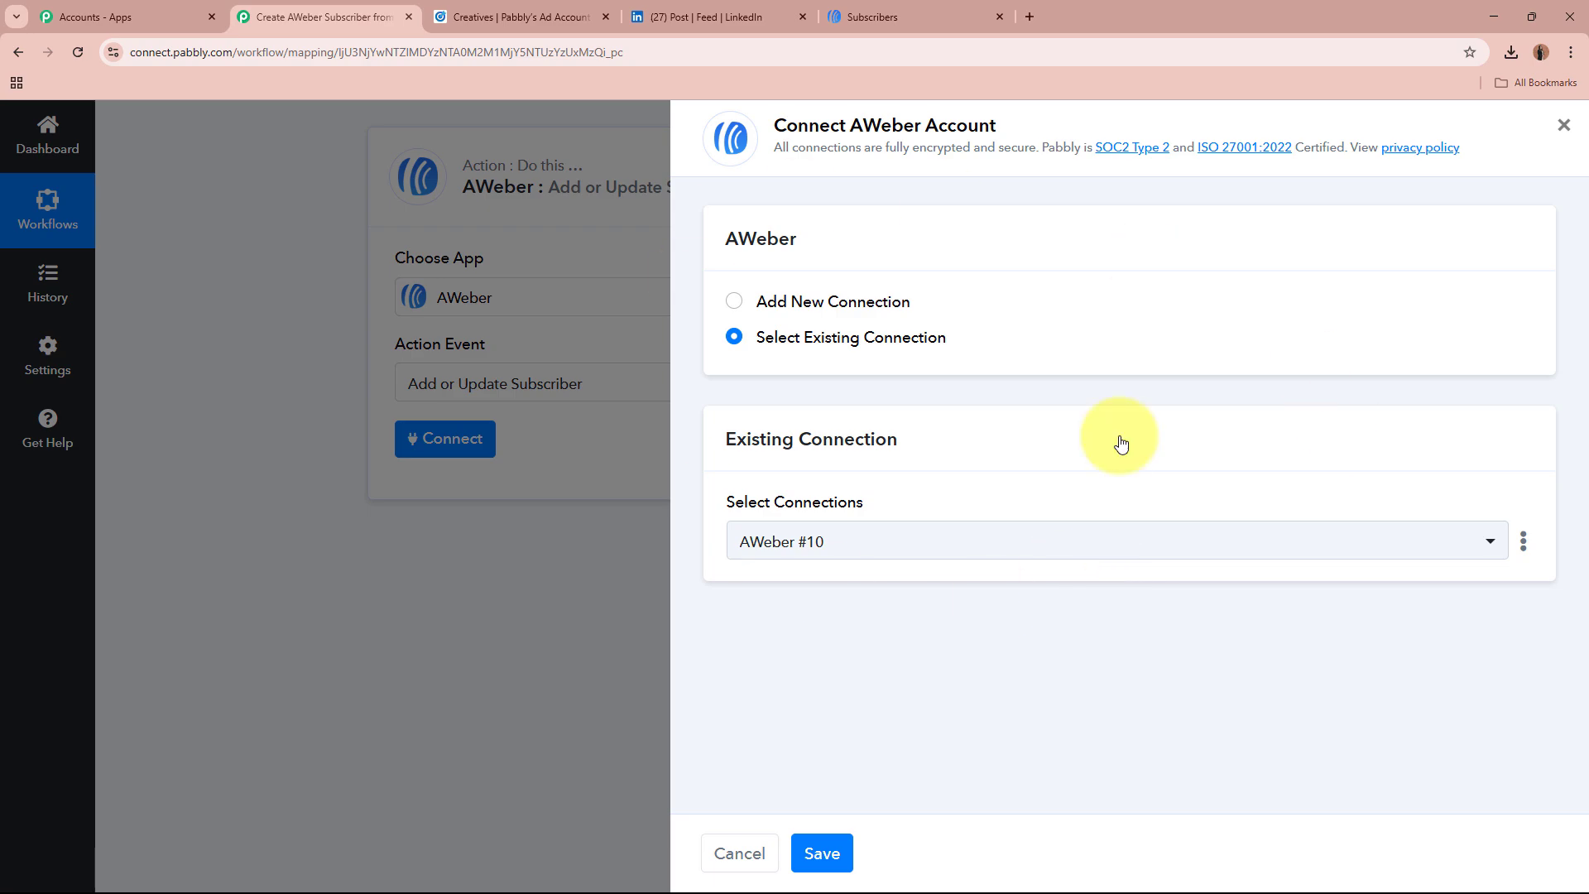
click(734, 302)
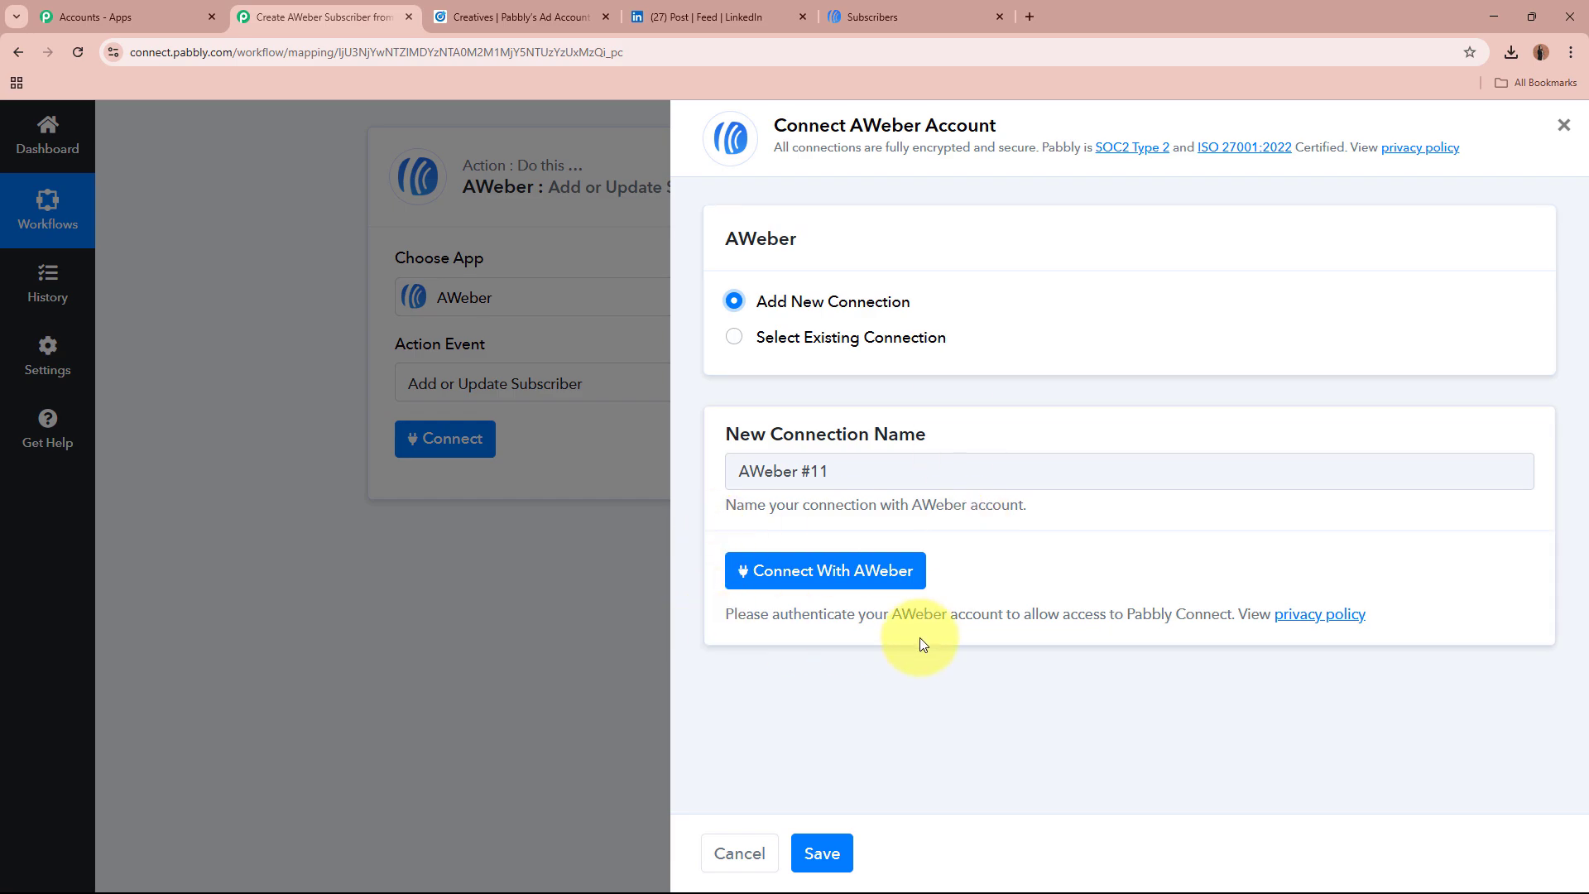
click(853, 568)
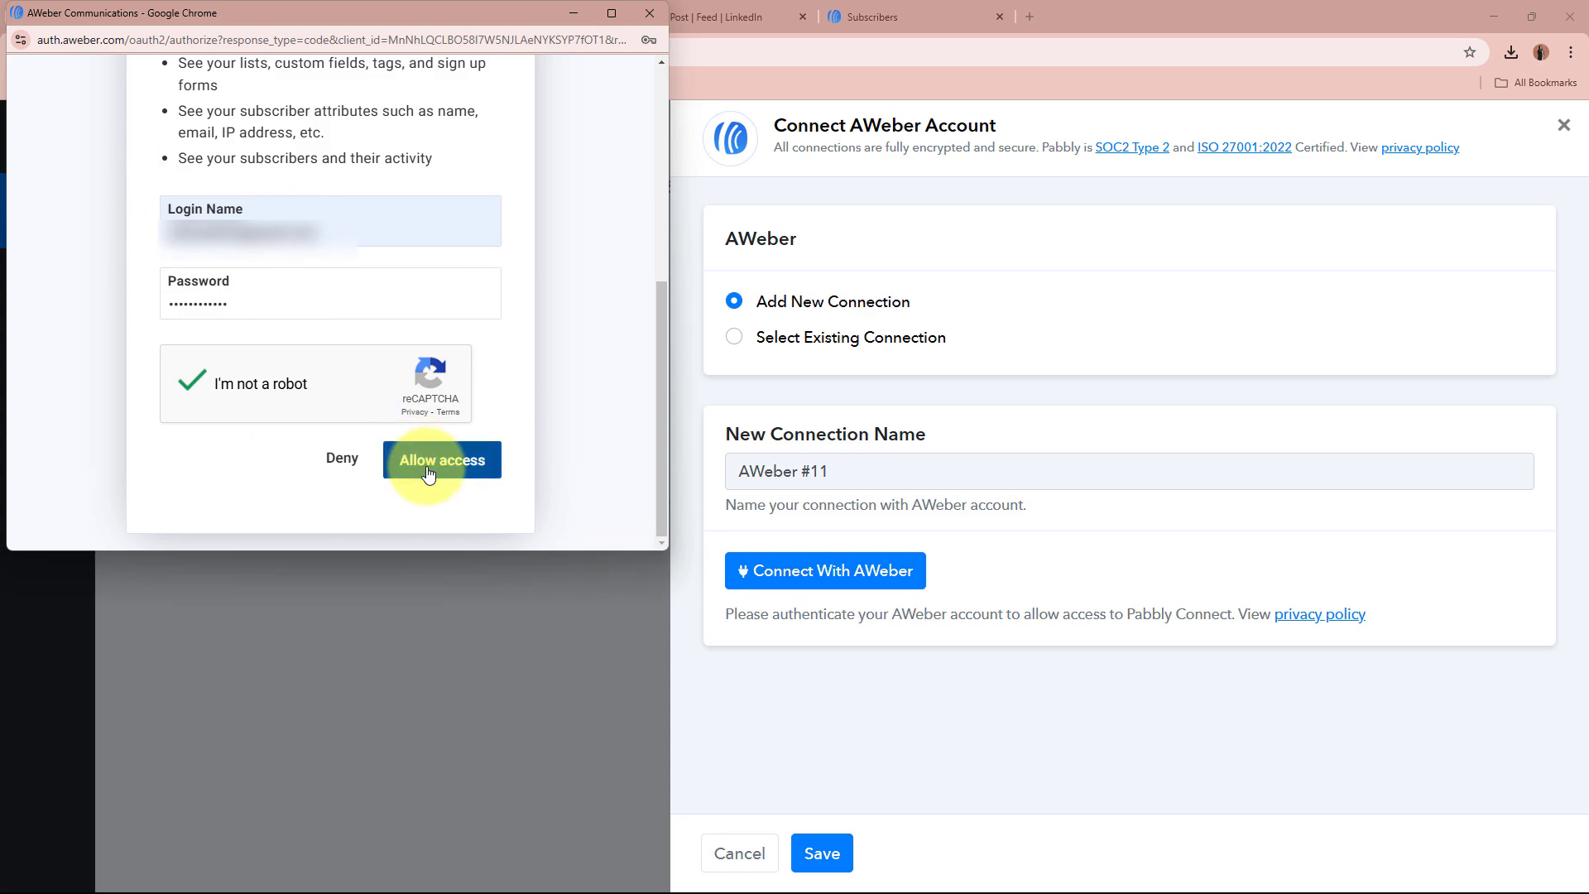
click(491, 470)
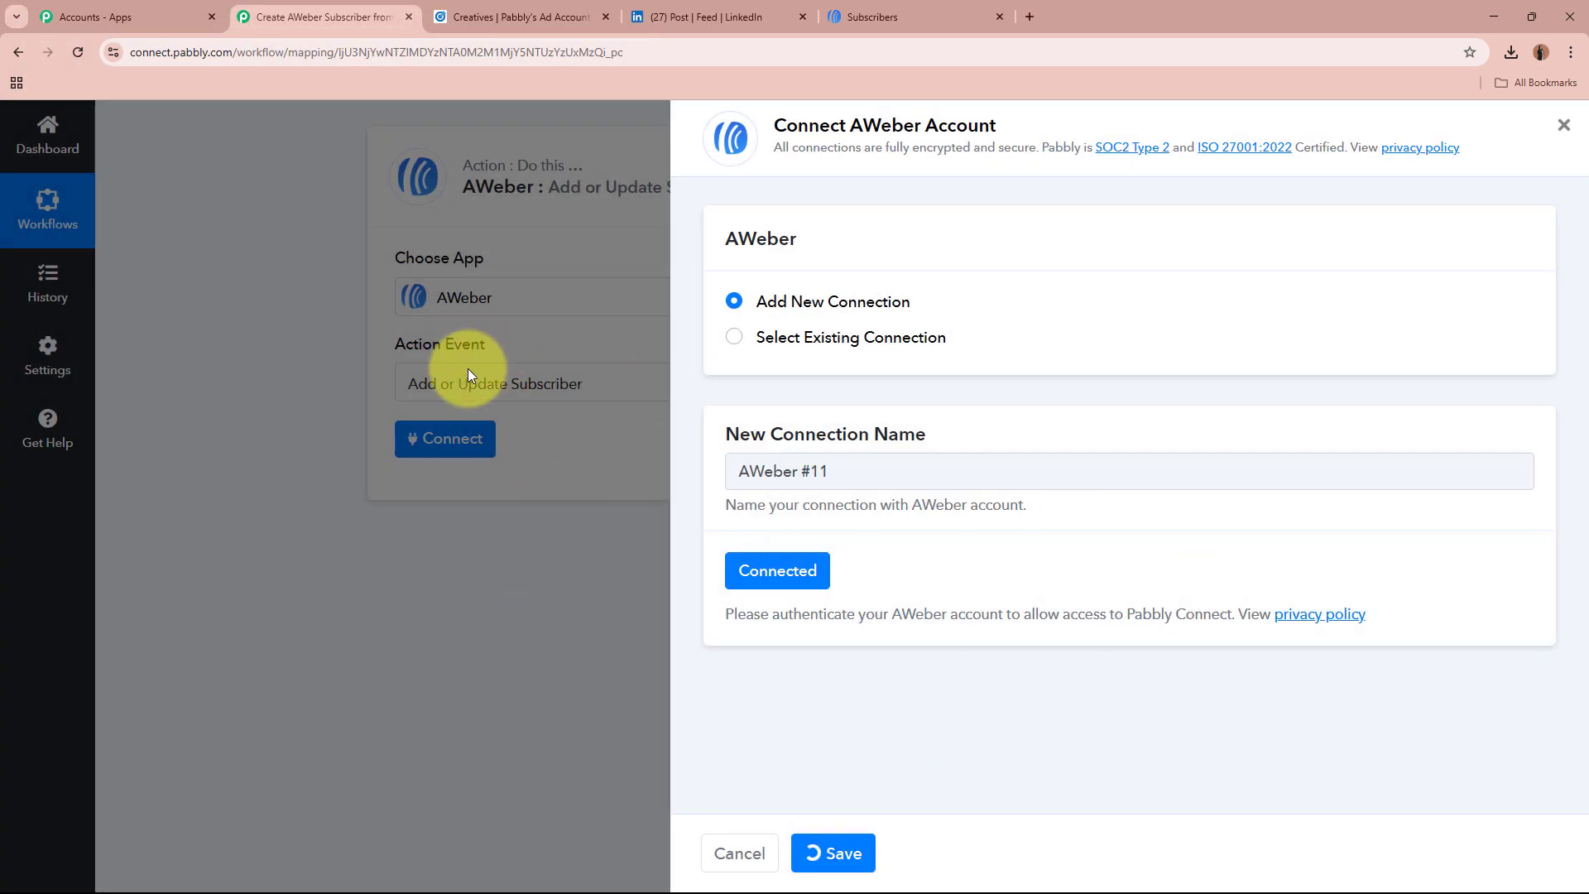
Step: Select the only AWeber account and send subscribers to the Subscribers List
scroll(295, 372, down, 3)
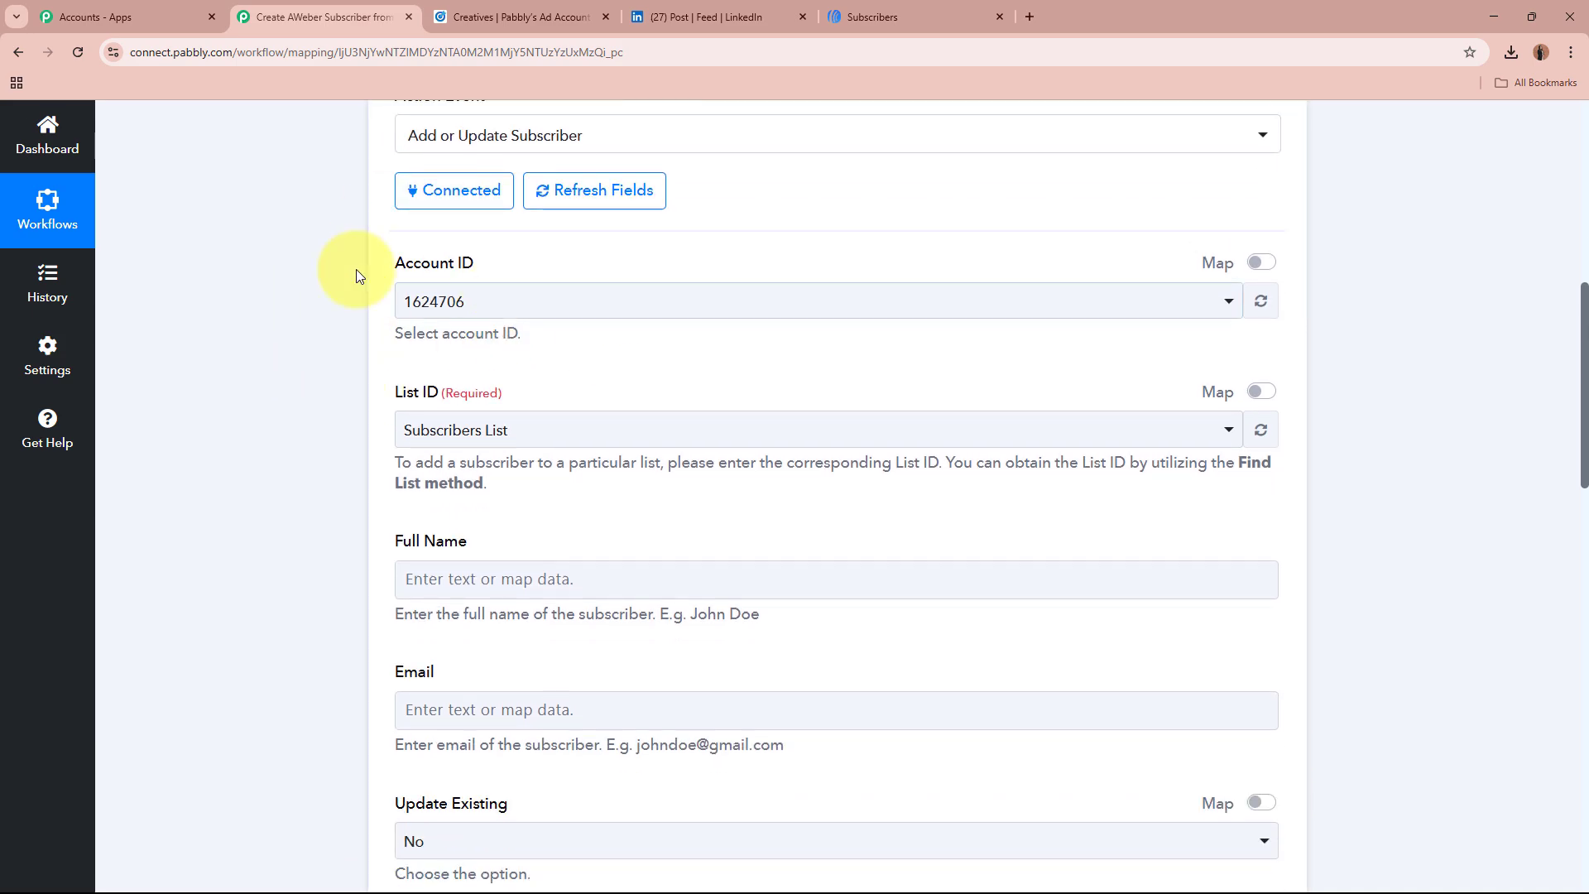
click(538, 300)
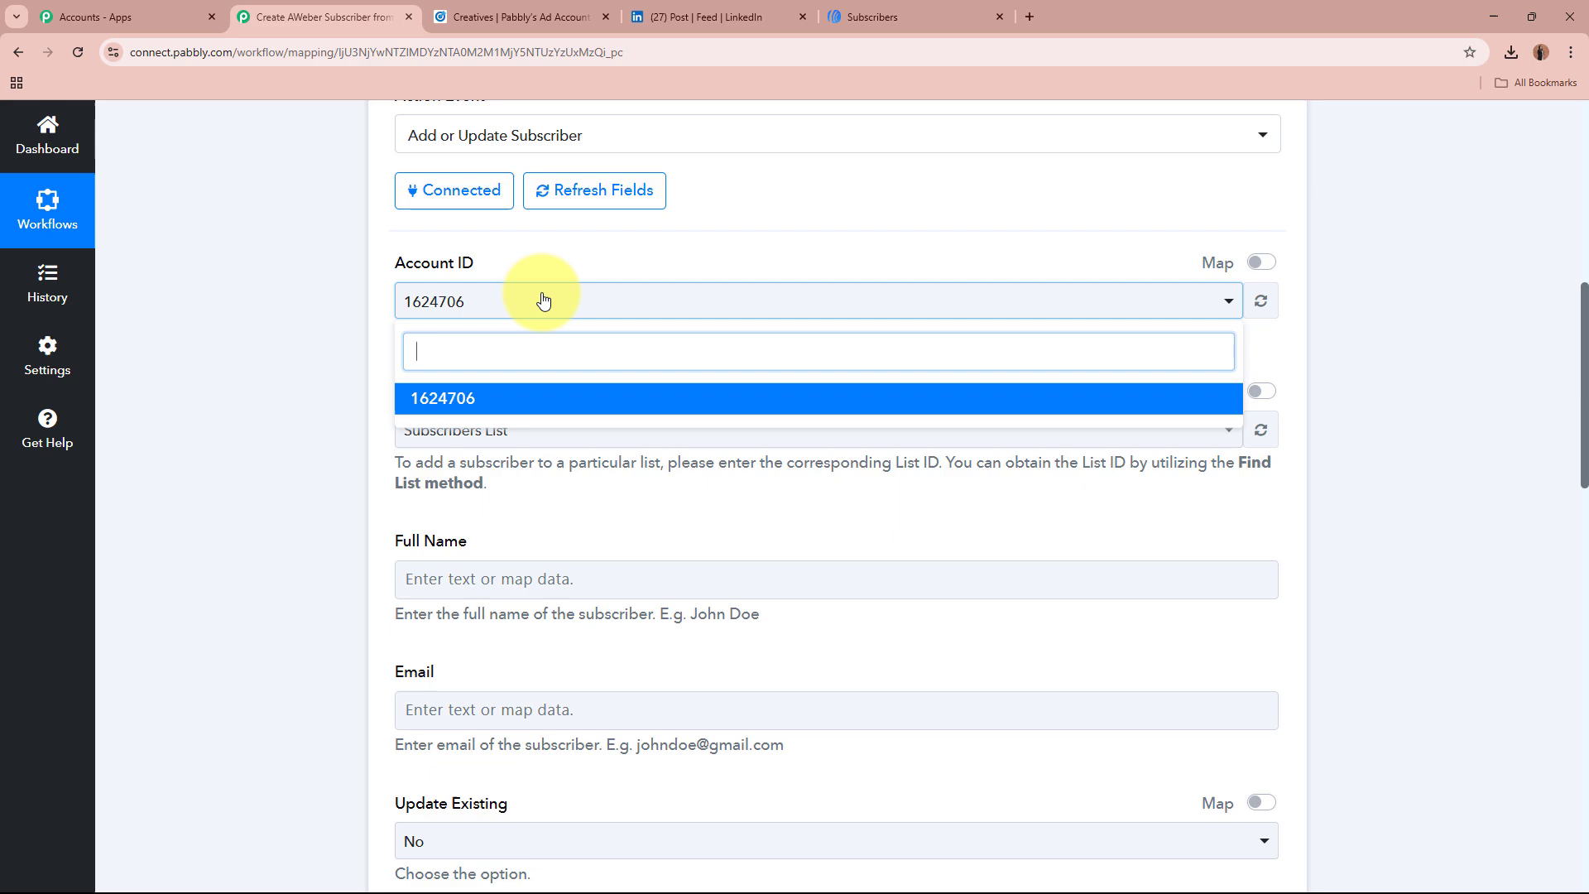
click(522, 409)
scroll(320, 315, down, 1)
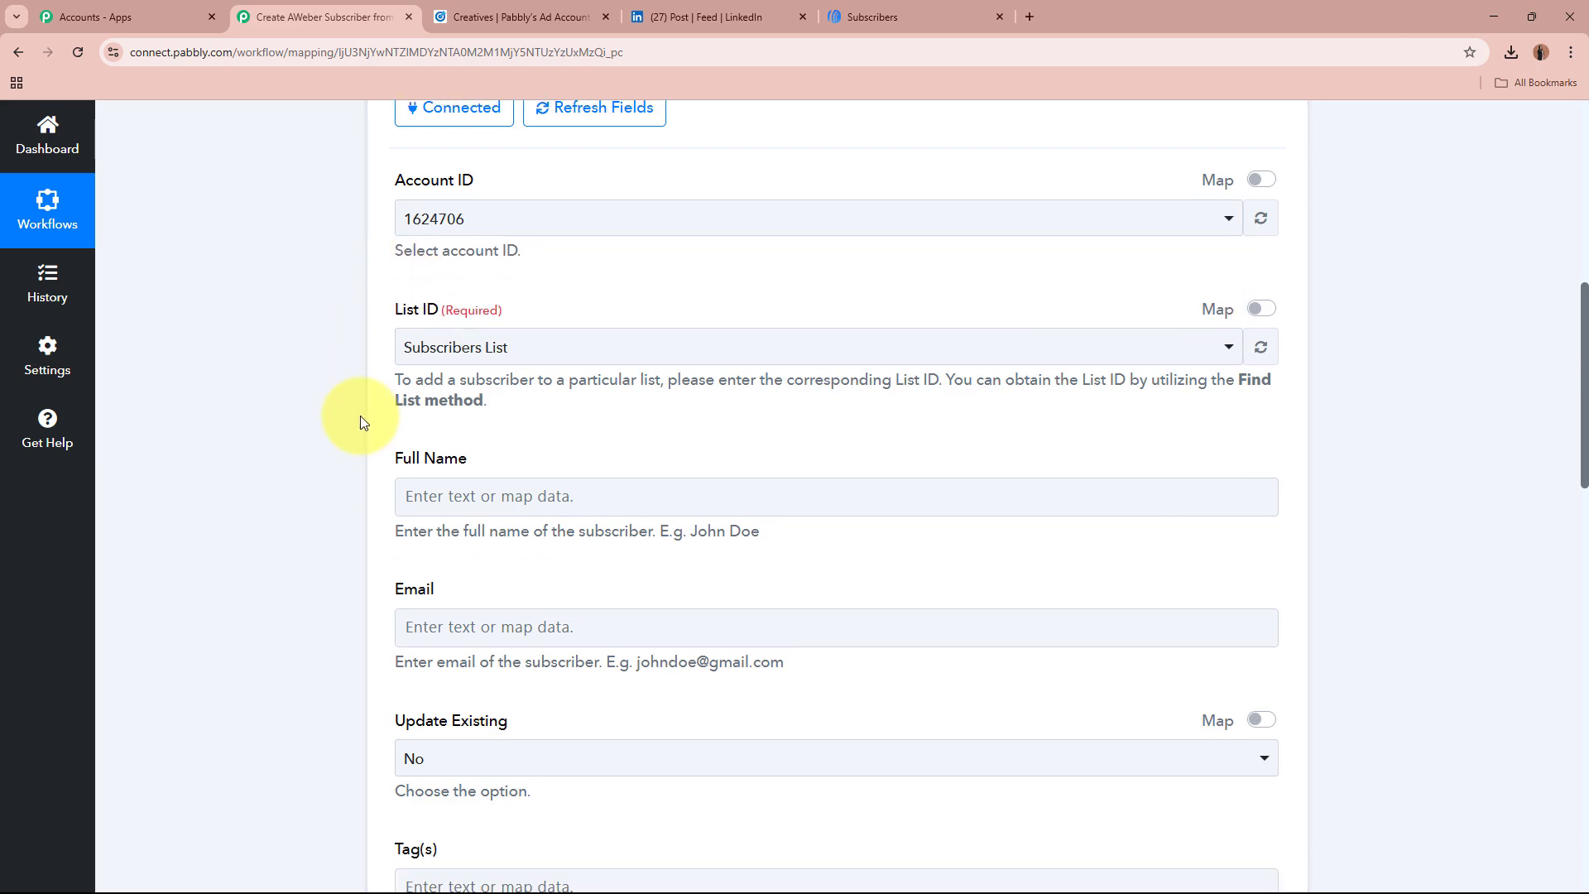
click(521, 347)
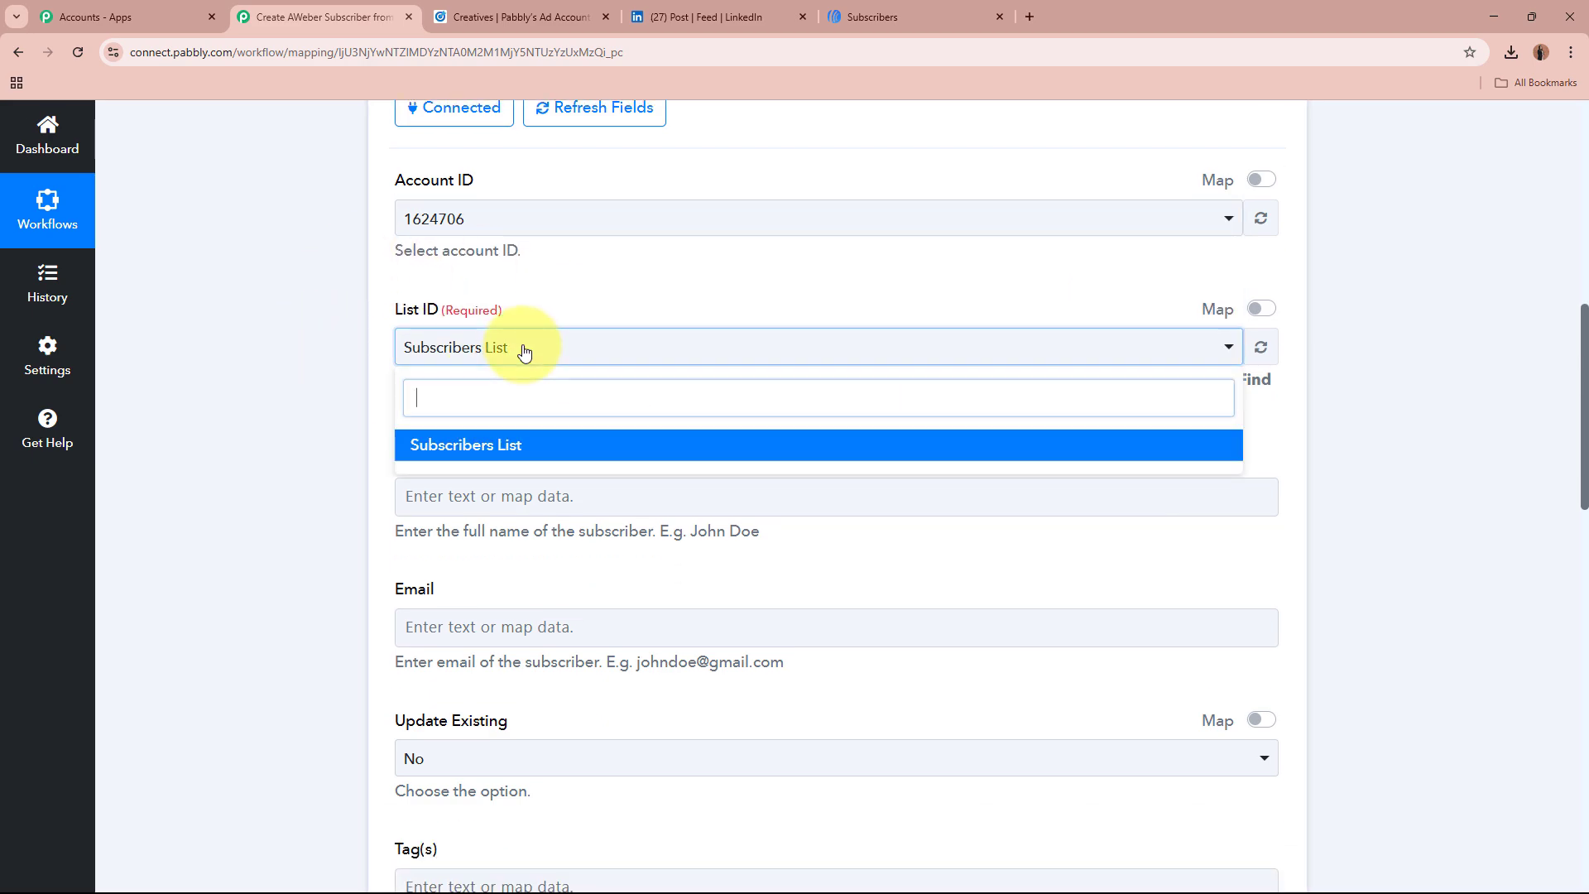
click(594, 447)
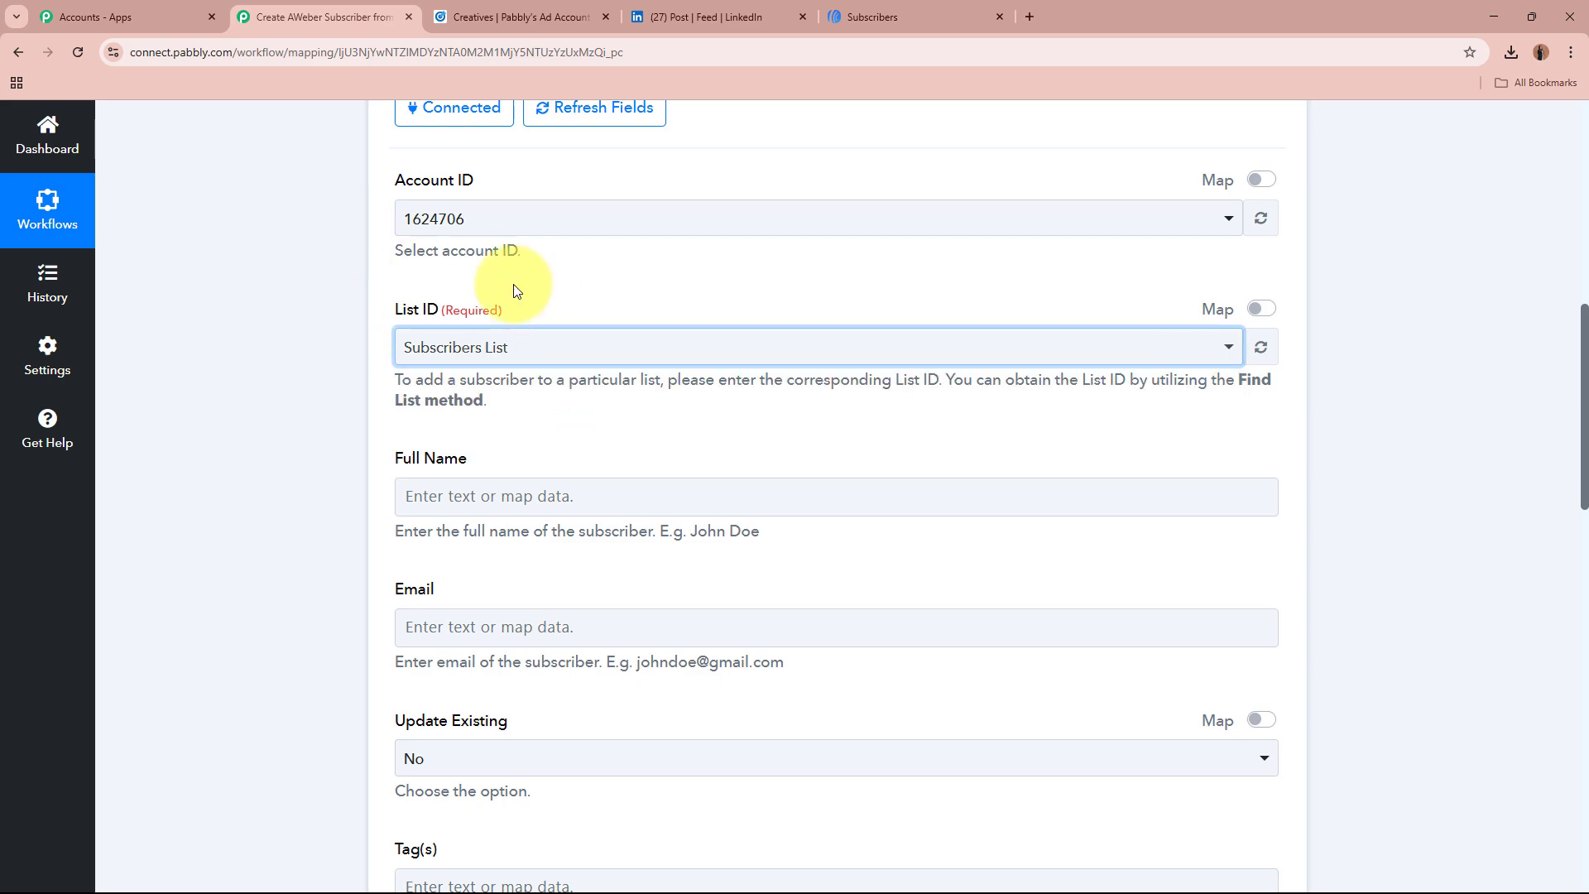
scroll(257, 375, down, 2)
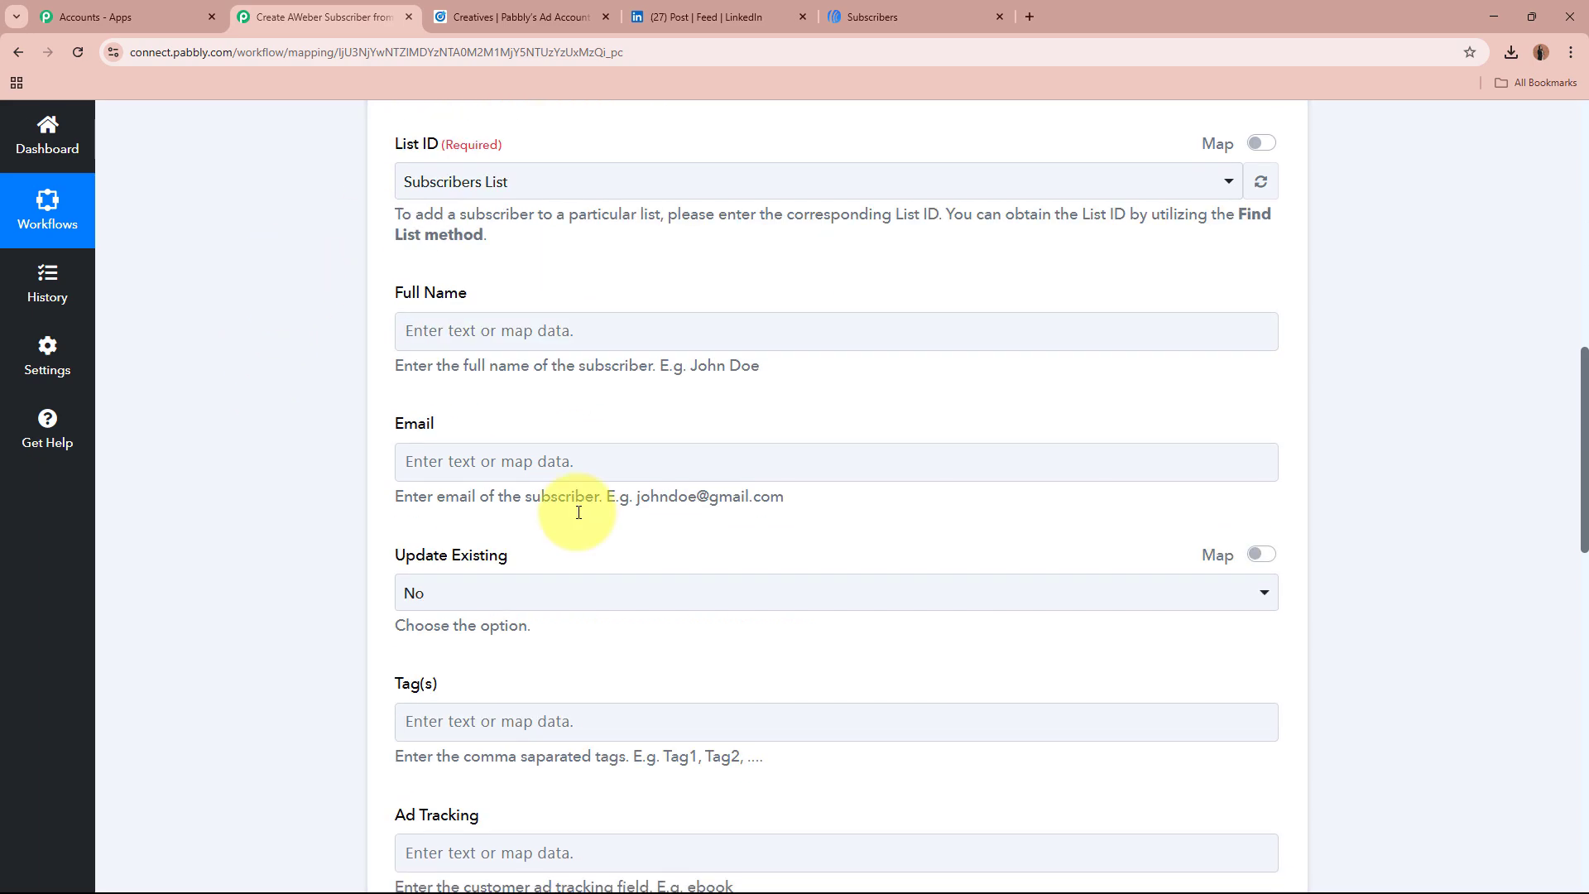
scroll(803, 626, down, 7)
scroll(803, 626, up, 6)
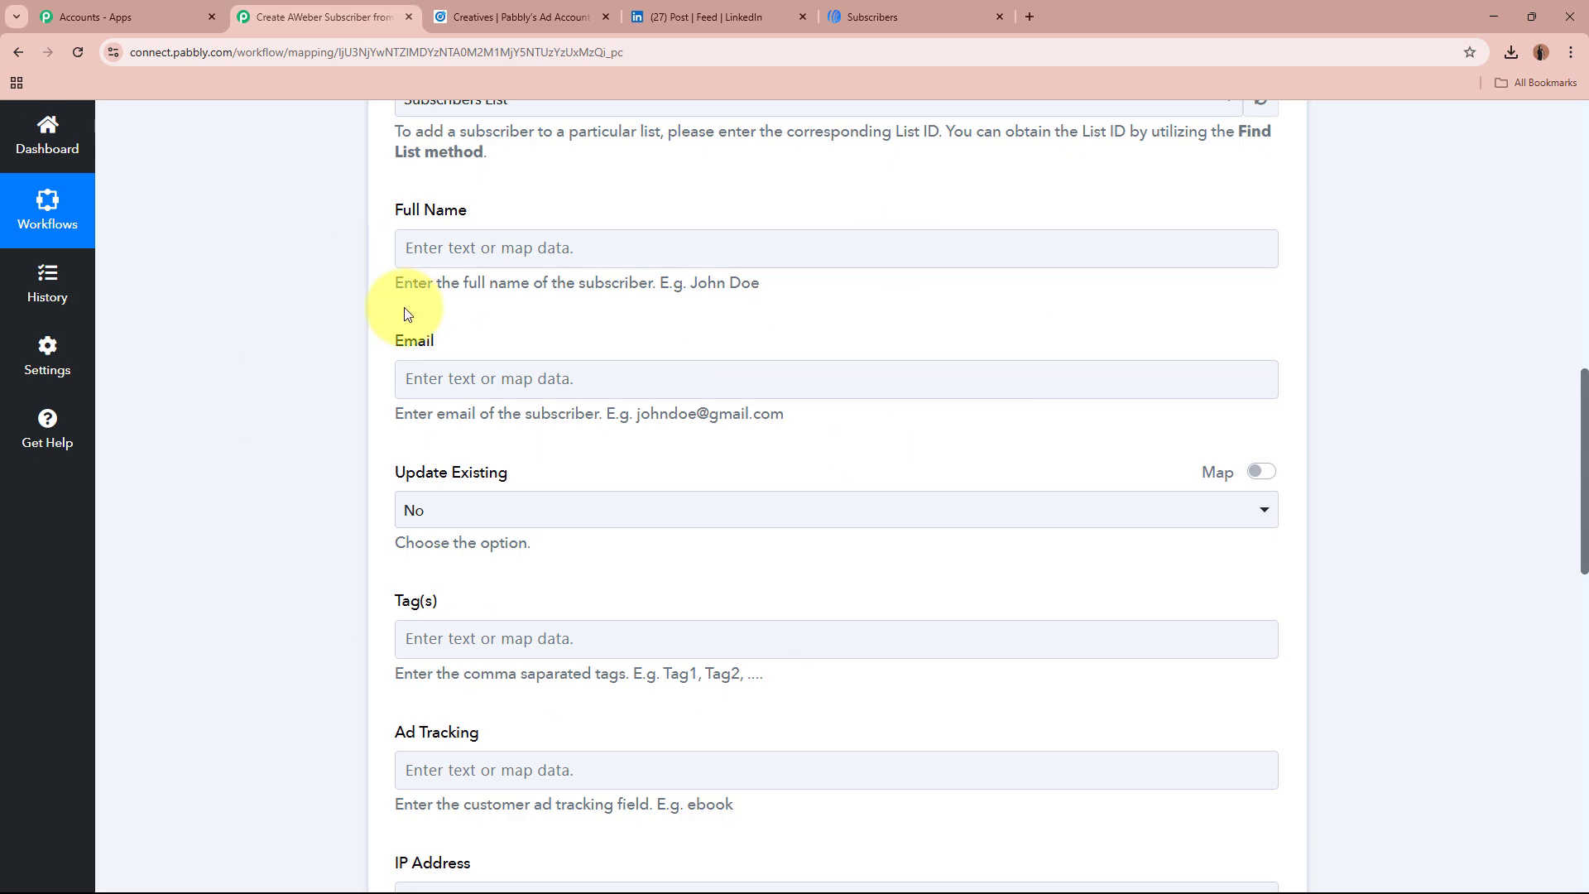
Step: Open Full Name's data mapping list and reveal the LinkedIn lead form response fields
click(447, 250)
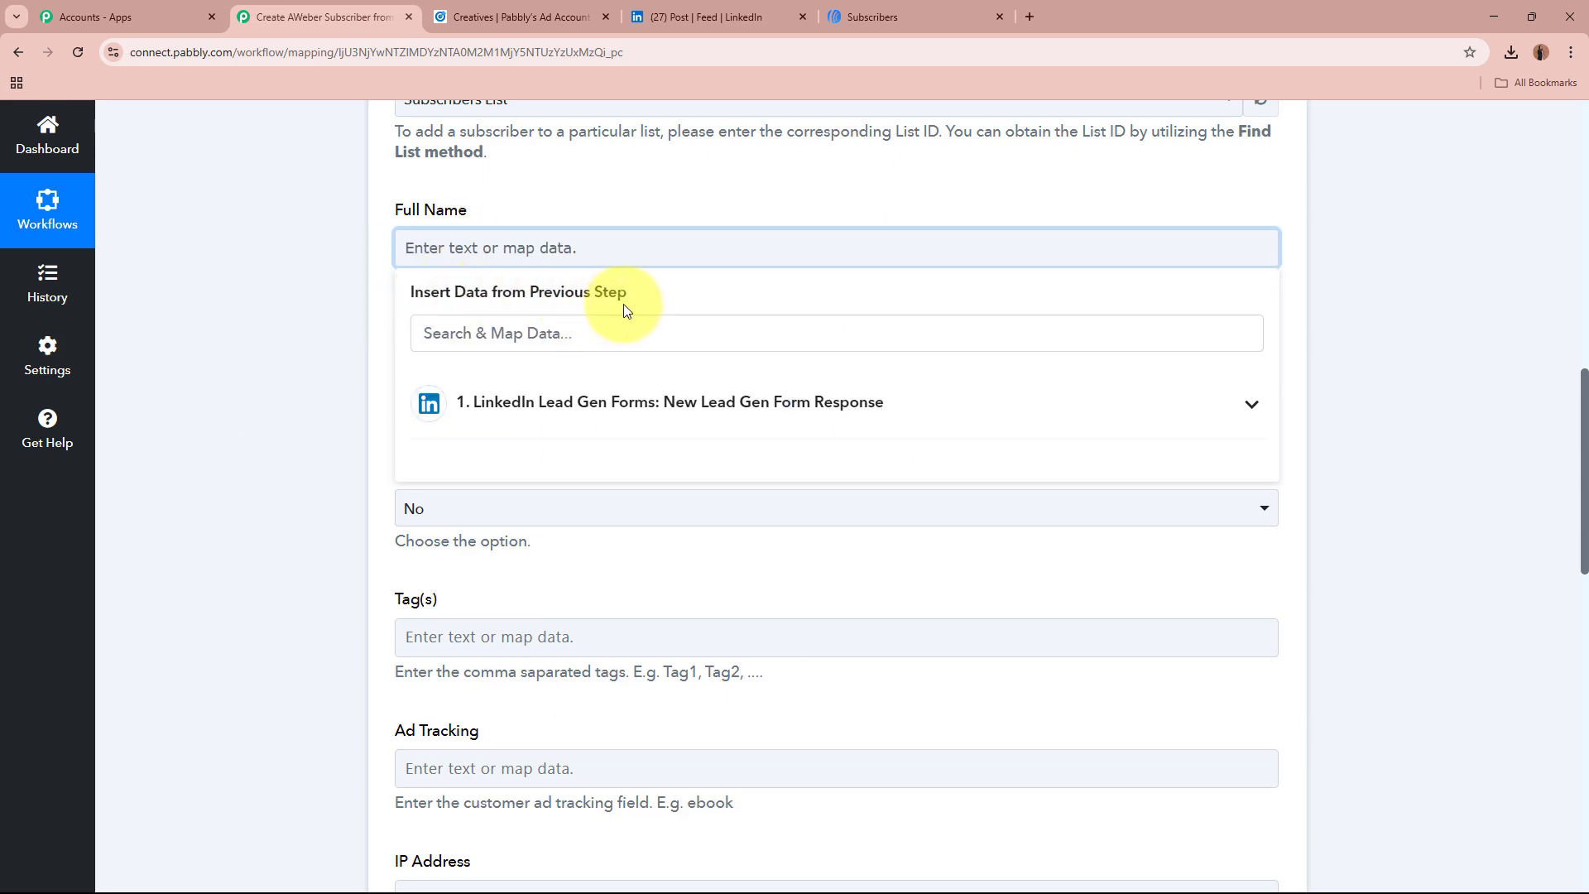
click(340, 344)
scroll(340, 345, up, 8)
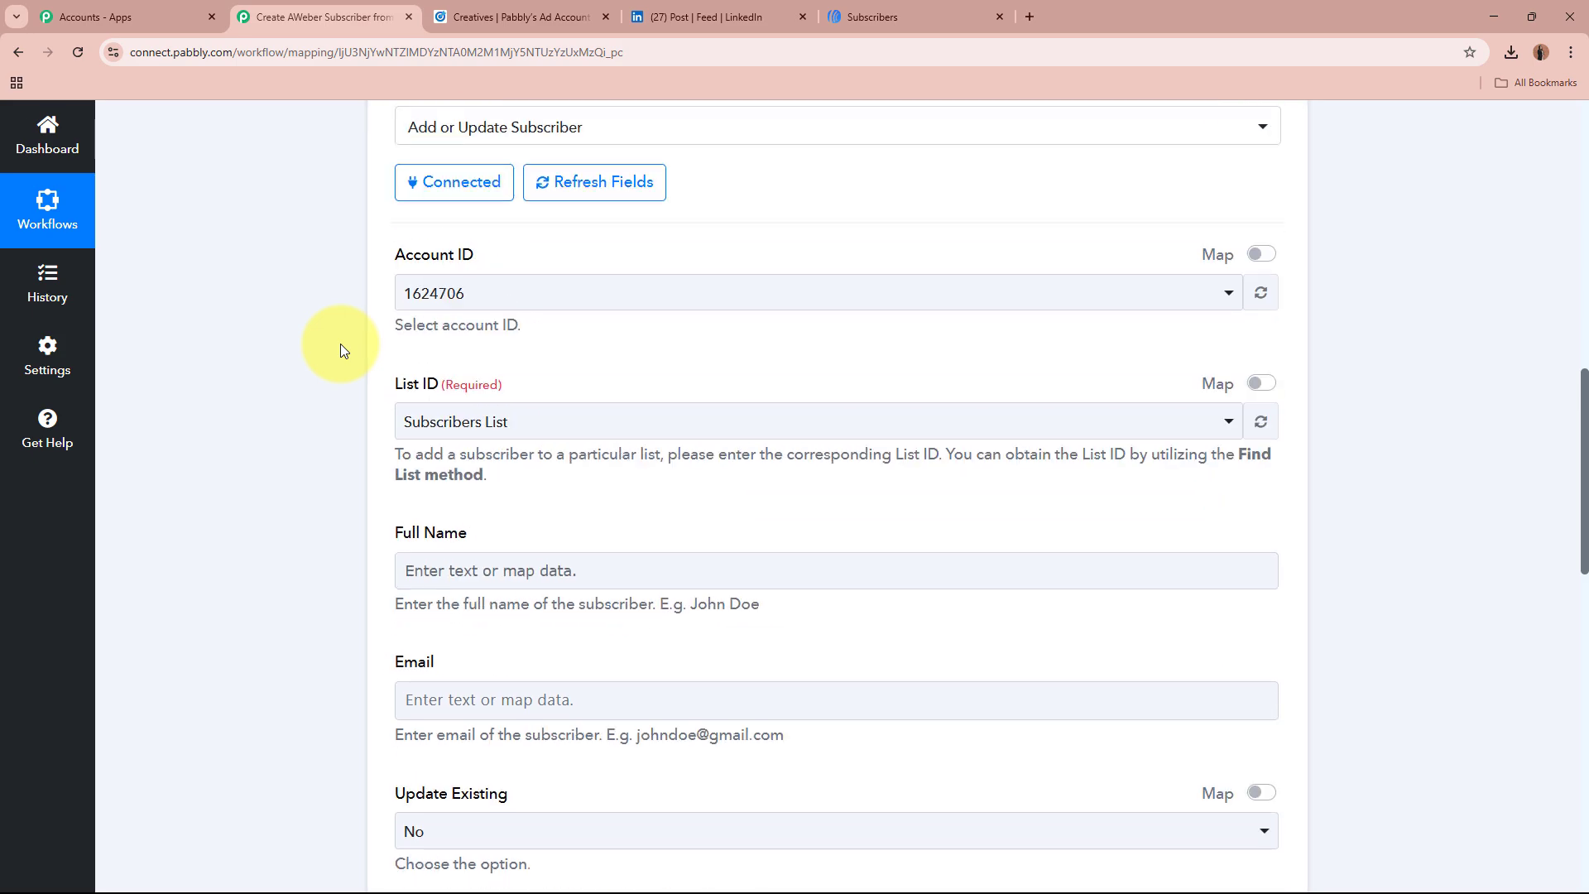
scroll(532, 314, up, 3)
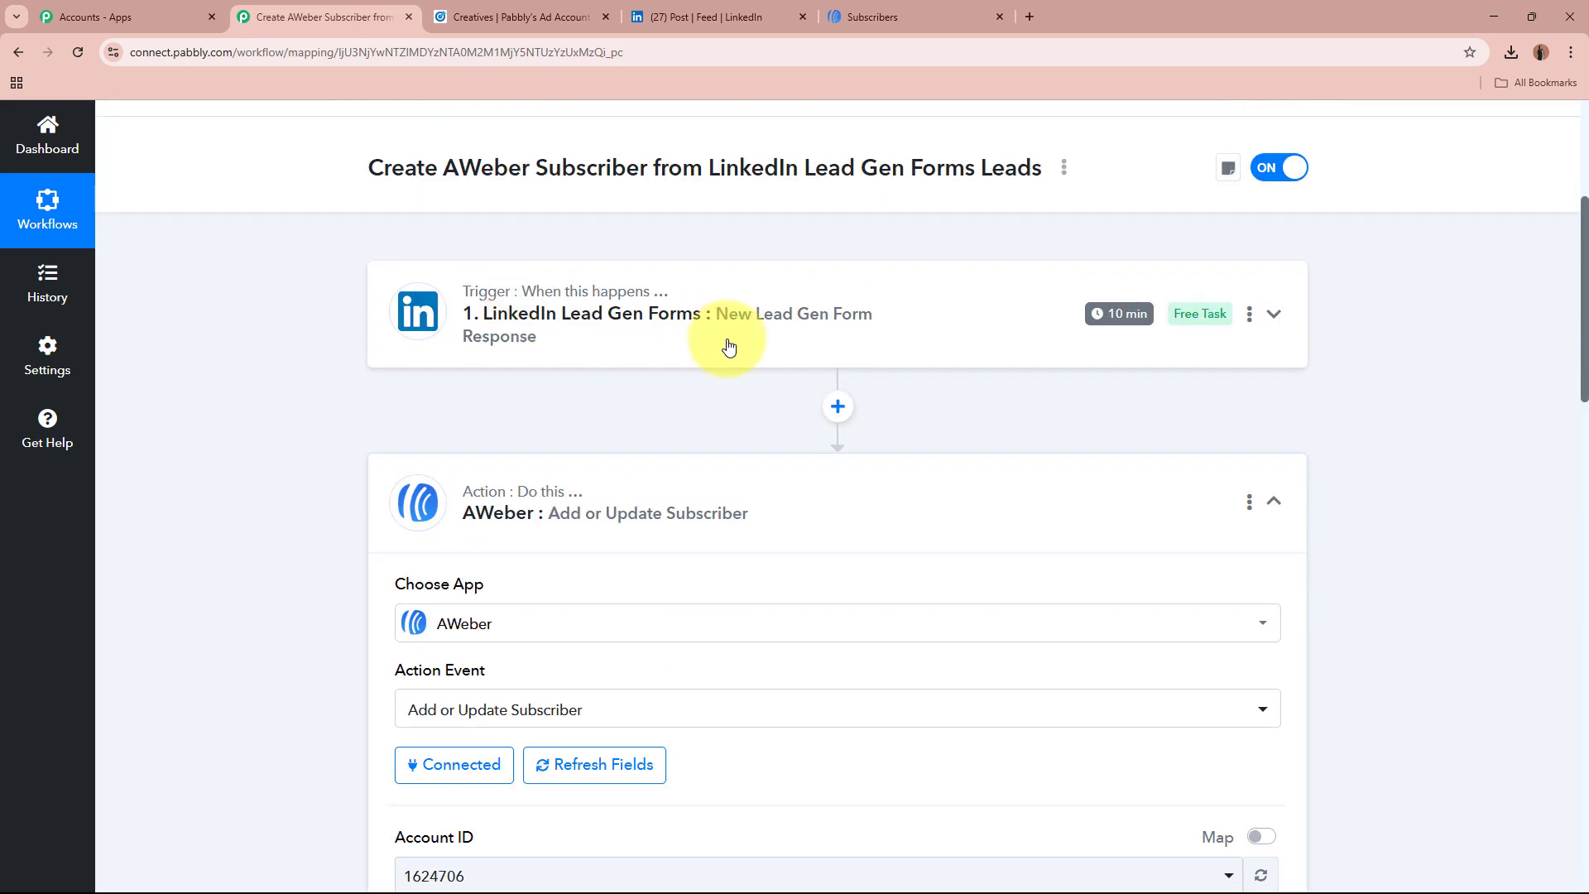
scroll(728, 345, down, 7)
scroll(728, 345, down, 3)
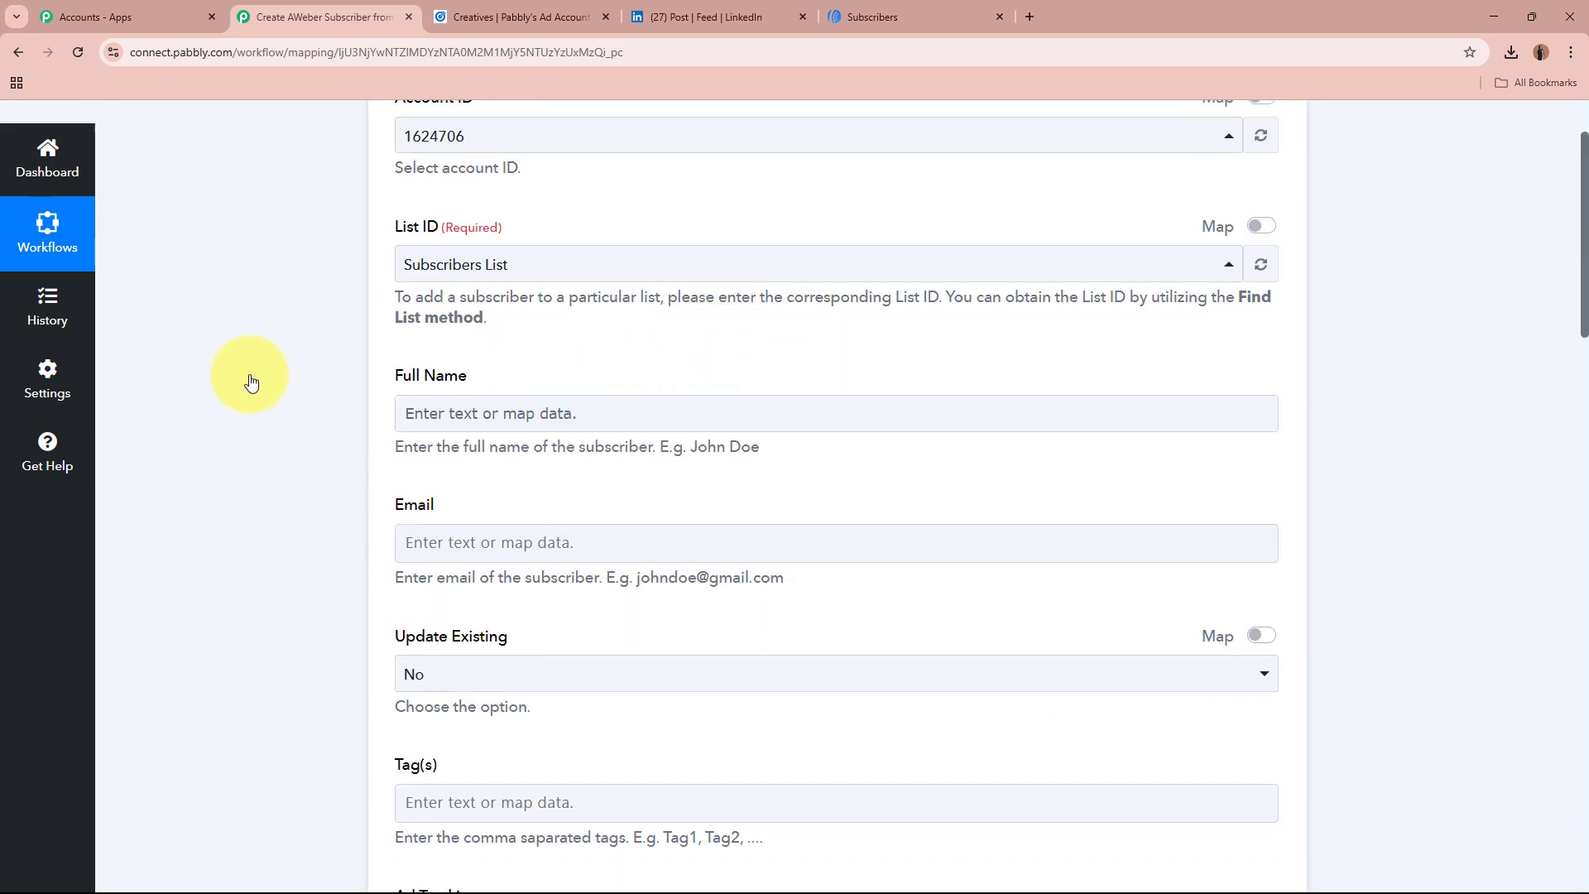
scroll(479, 254, down, 2)
click(479, 255)
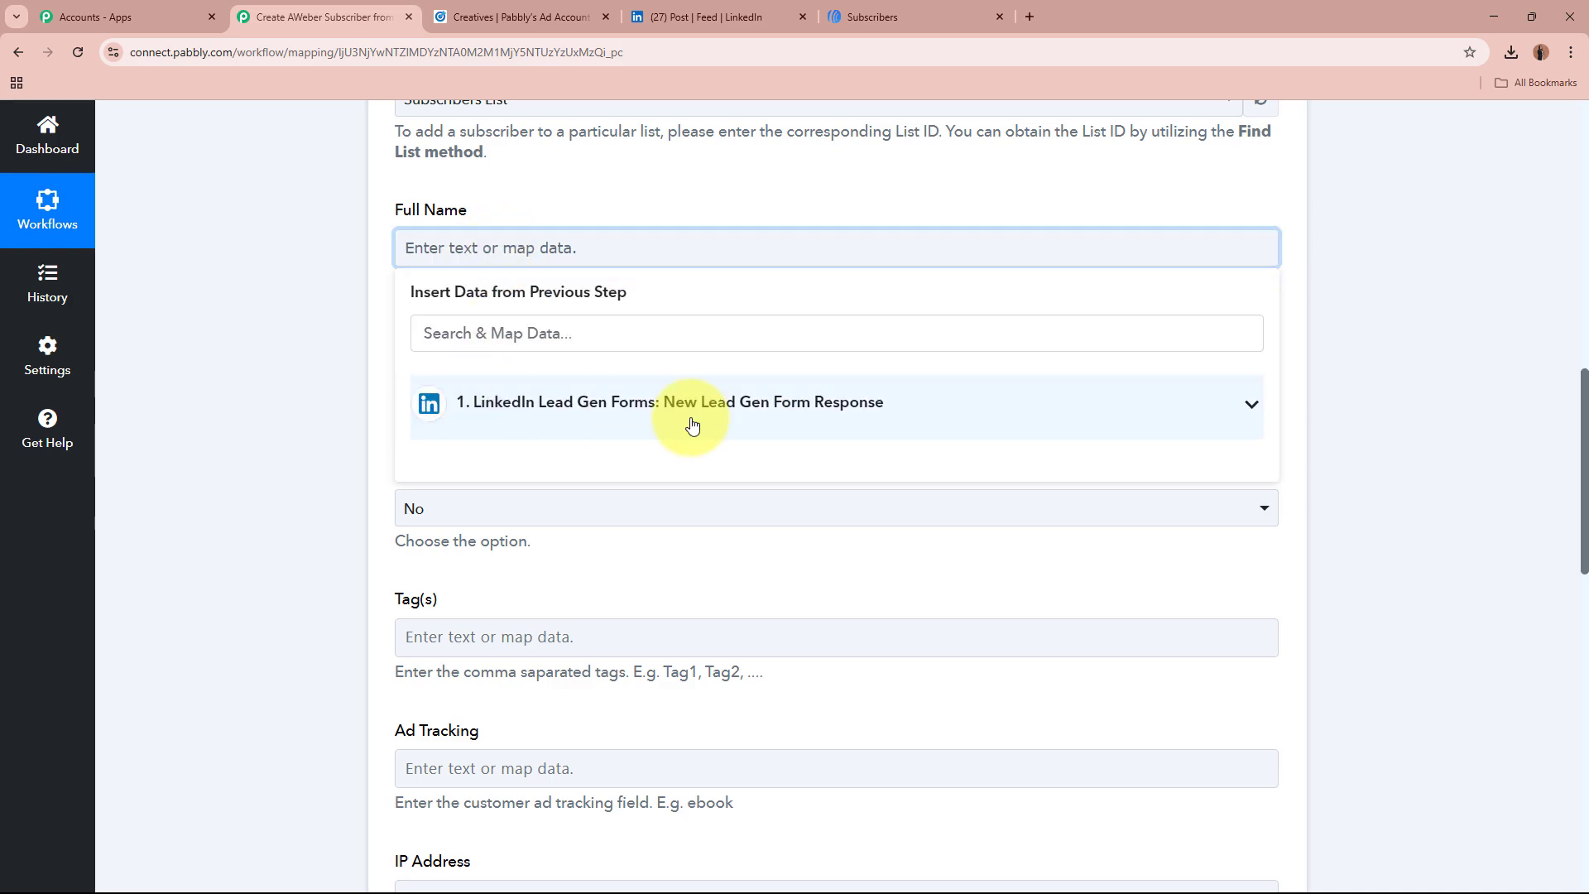
click(890, 415)
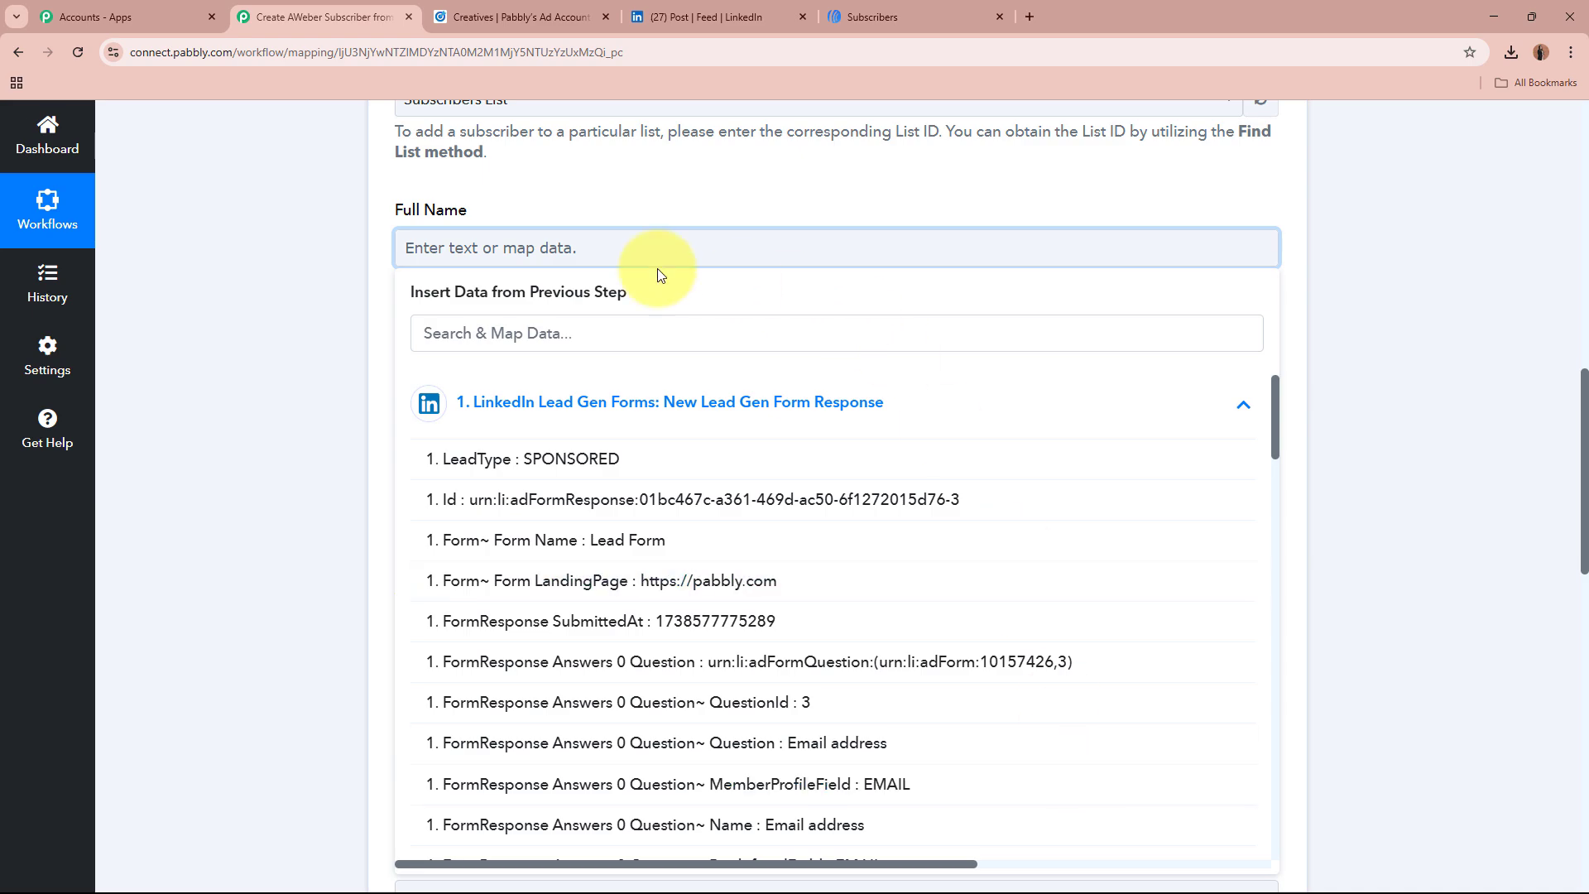
click(514, 211)
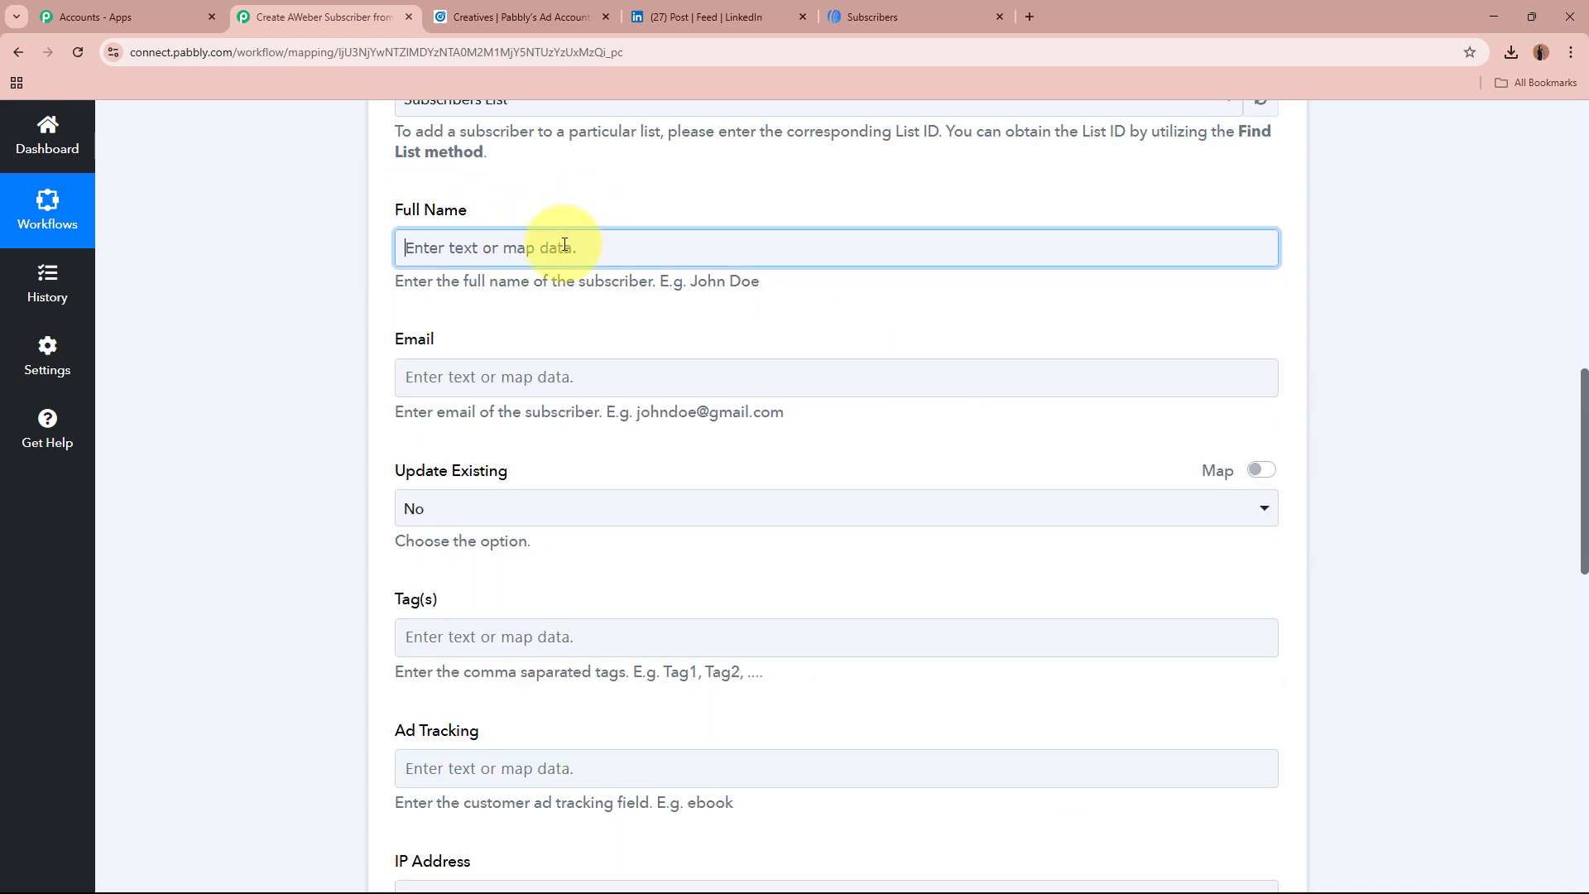
Step: Map the lead's first-name (Answers 2) and last-name (Answers 3) answers into Full Name
click(576, 247)
click(638, 414)
scroll(695, 701, down, 10)
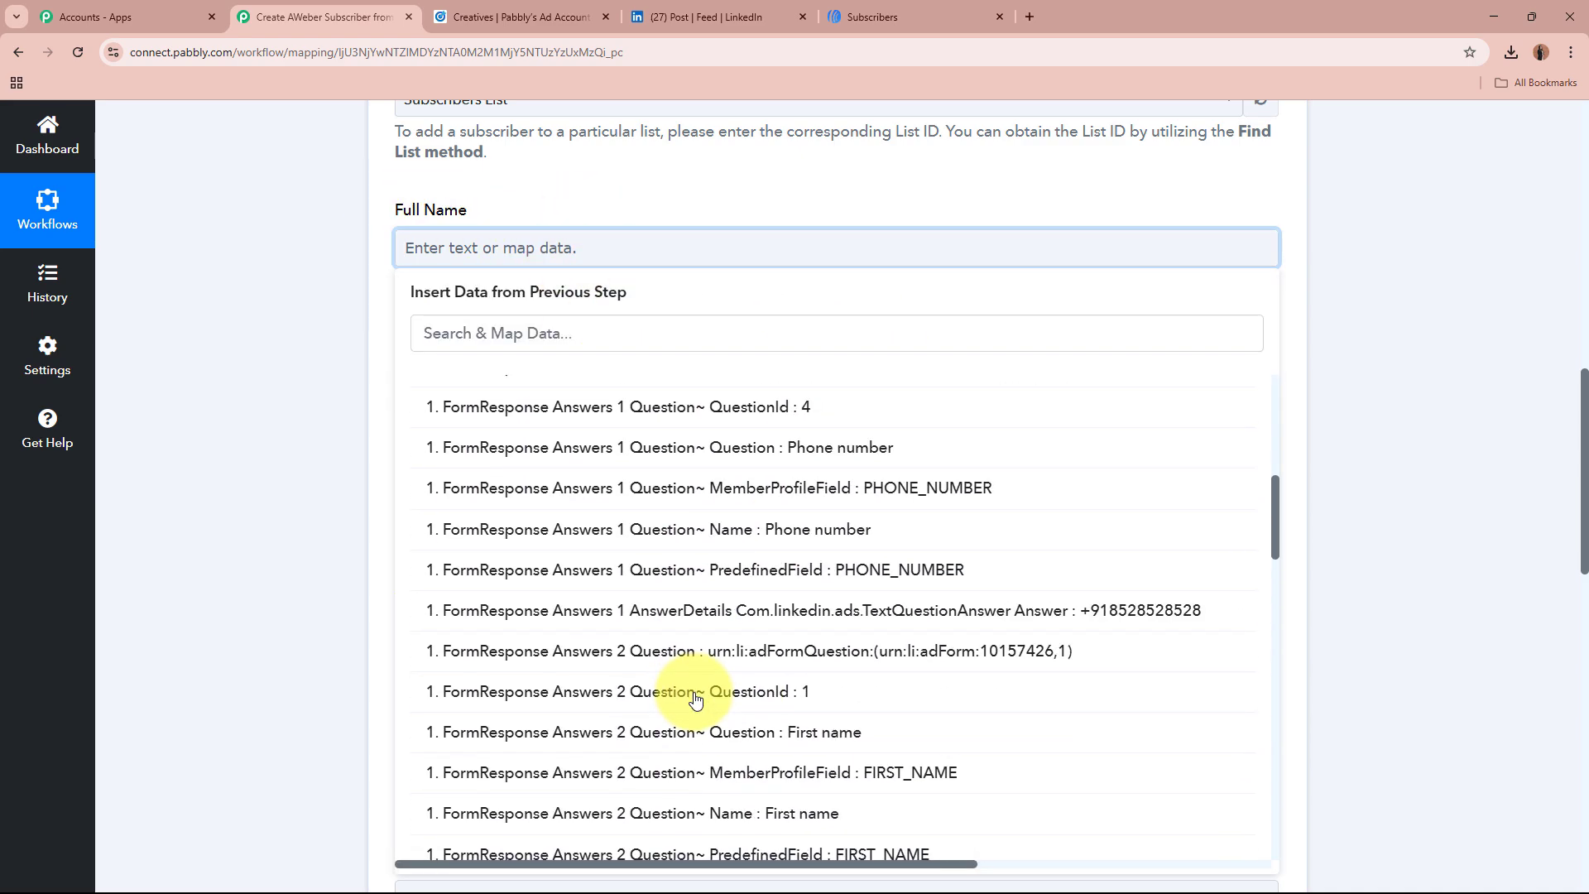
scroll(695, 701, down, 1)
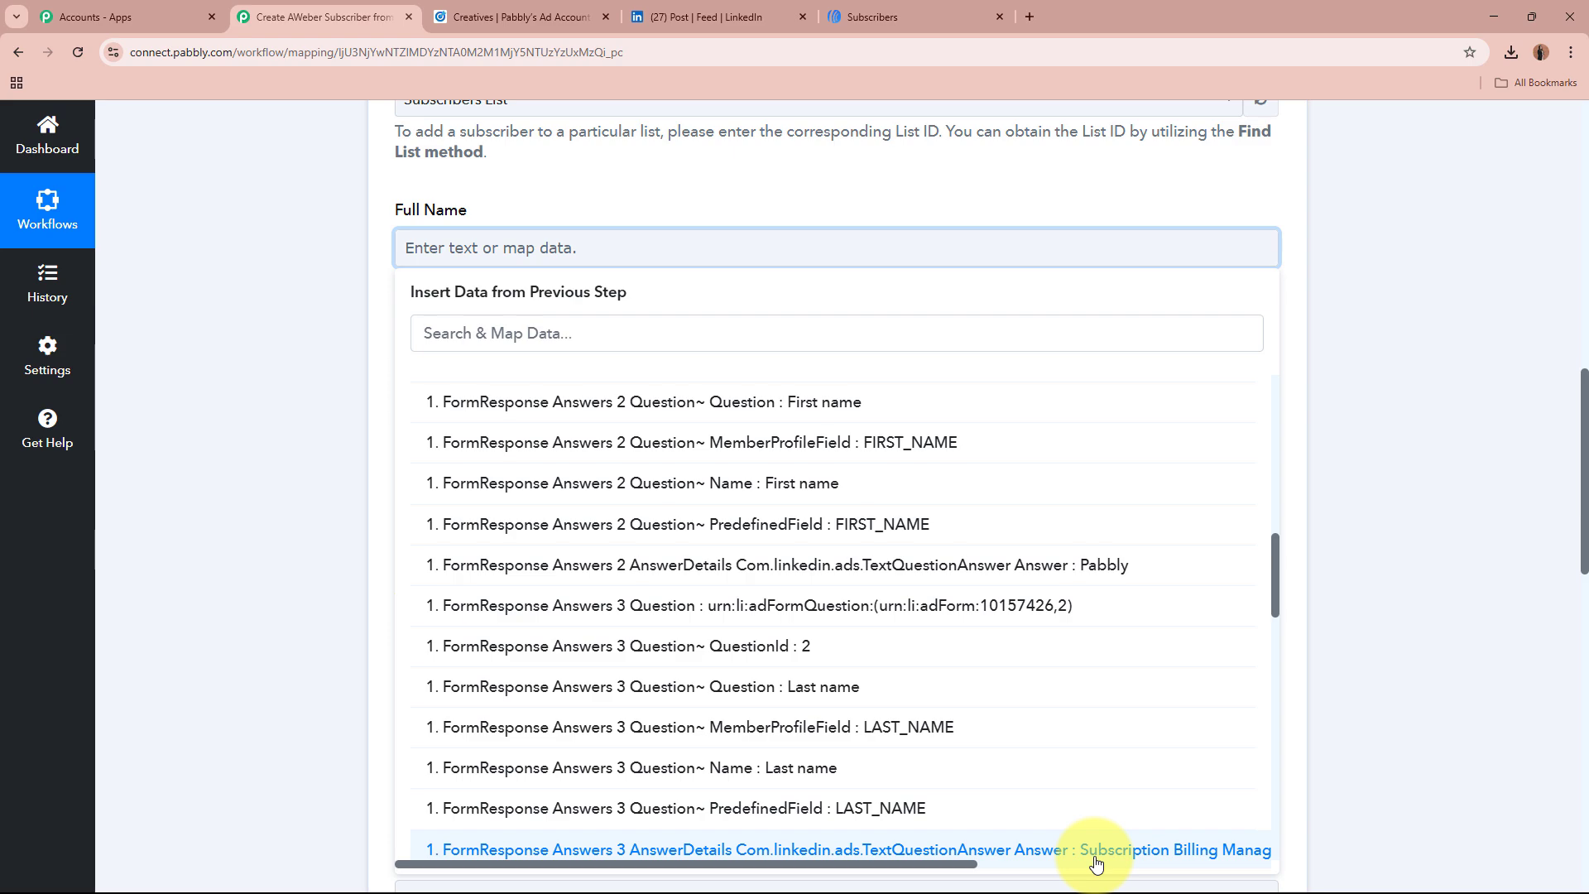
click(1049, 565)
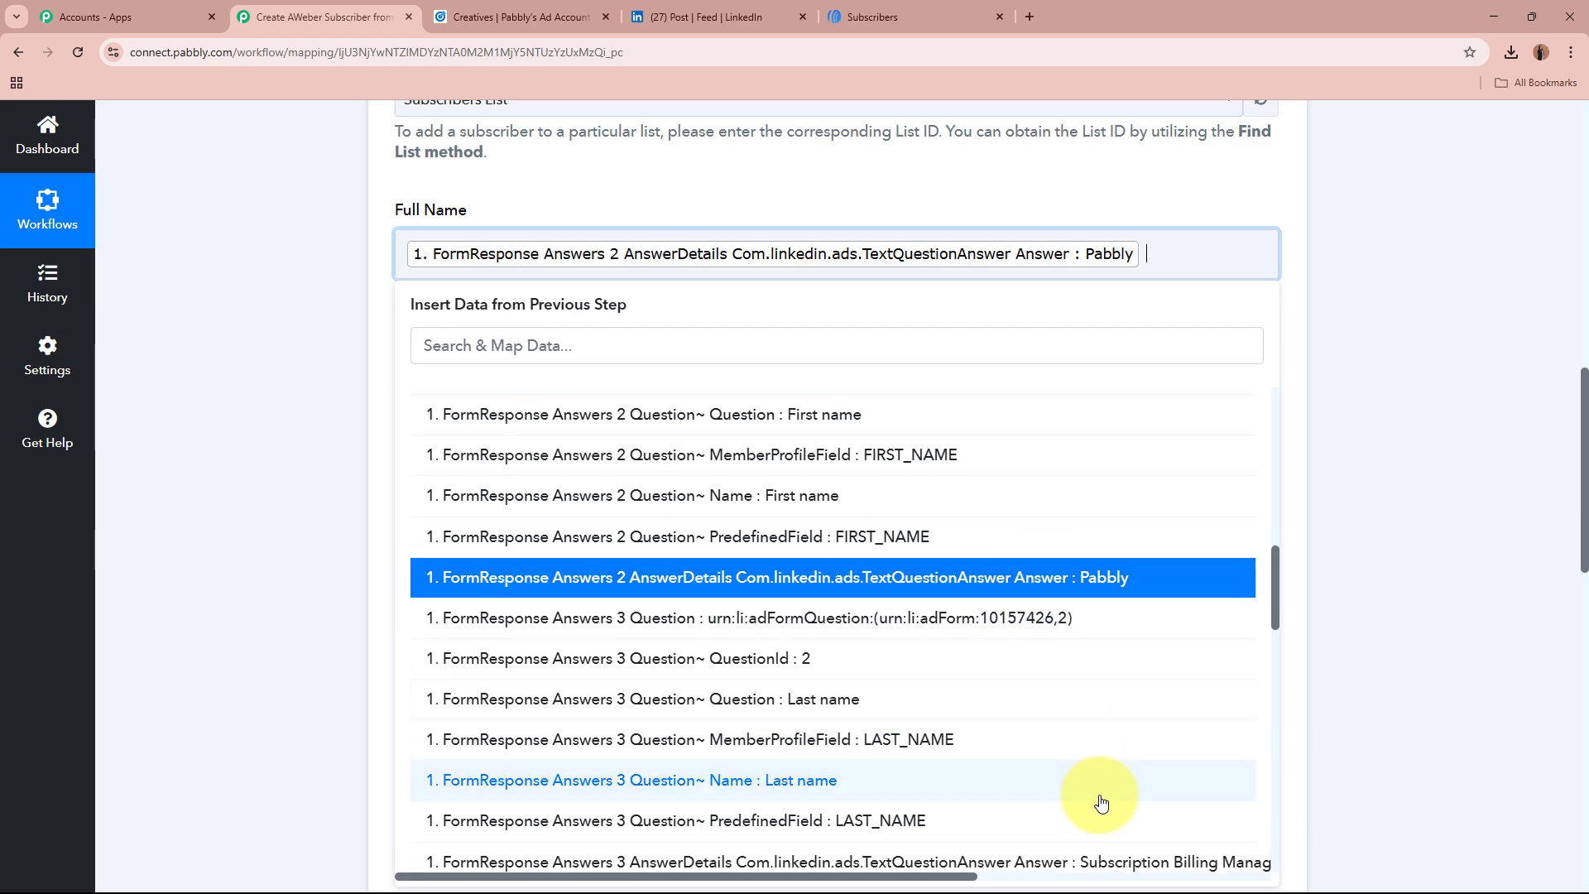
click(1103, 864)
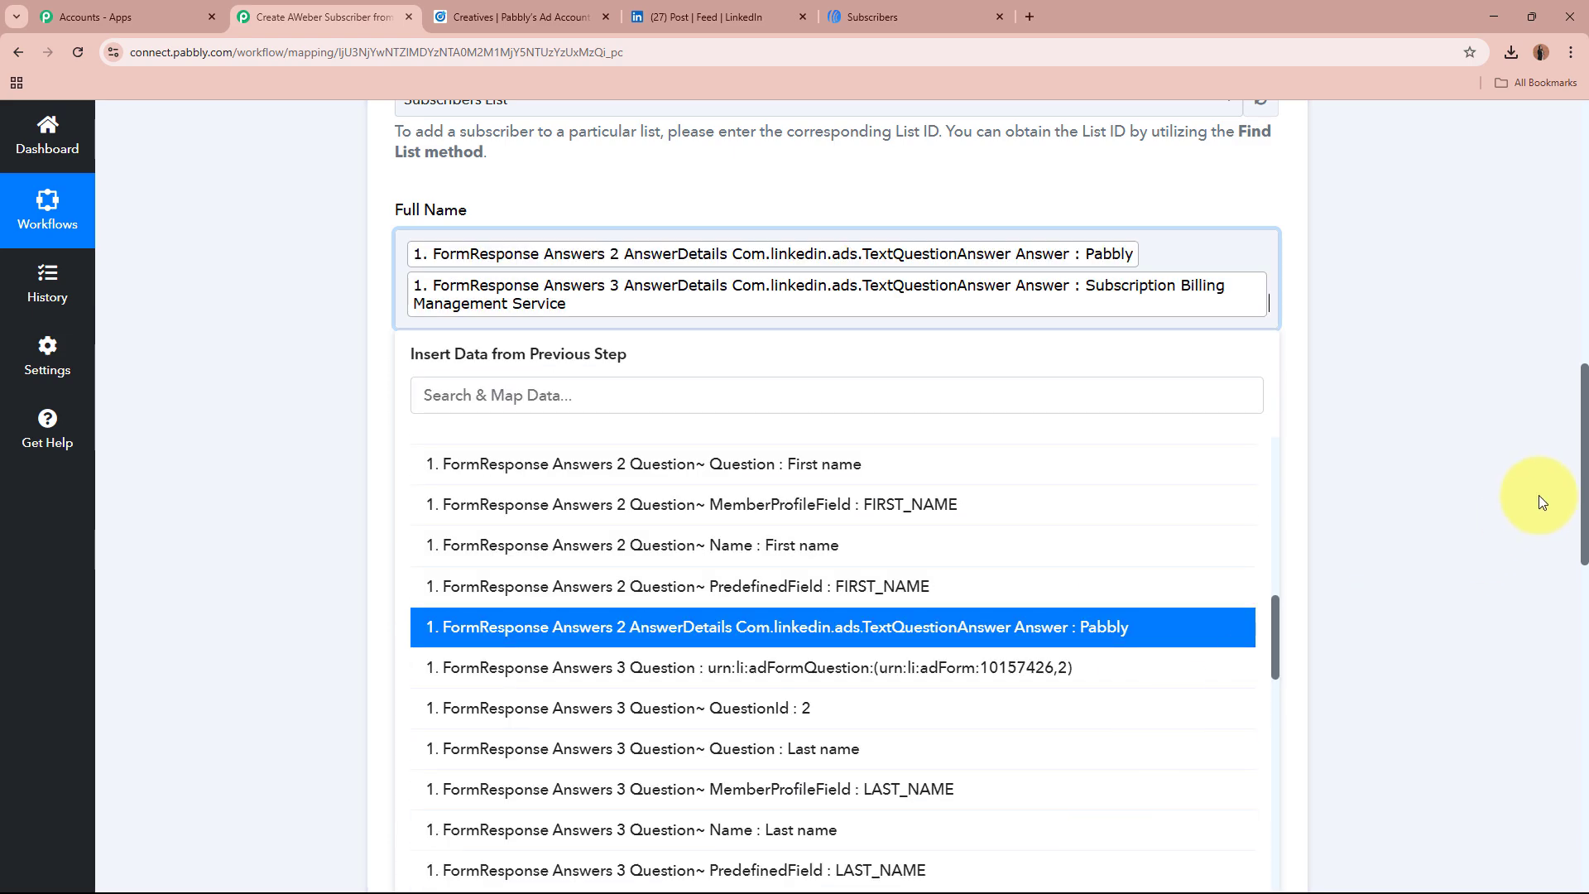
click(1538, 497)
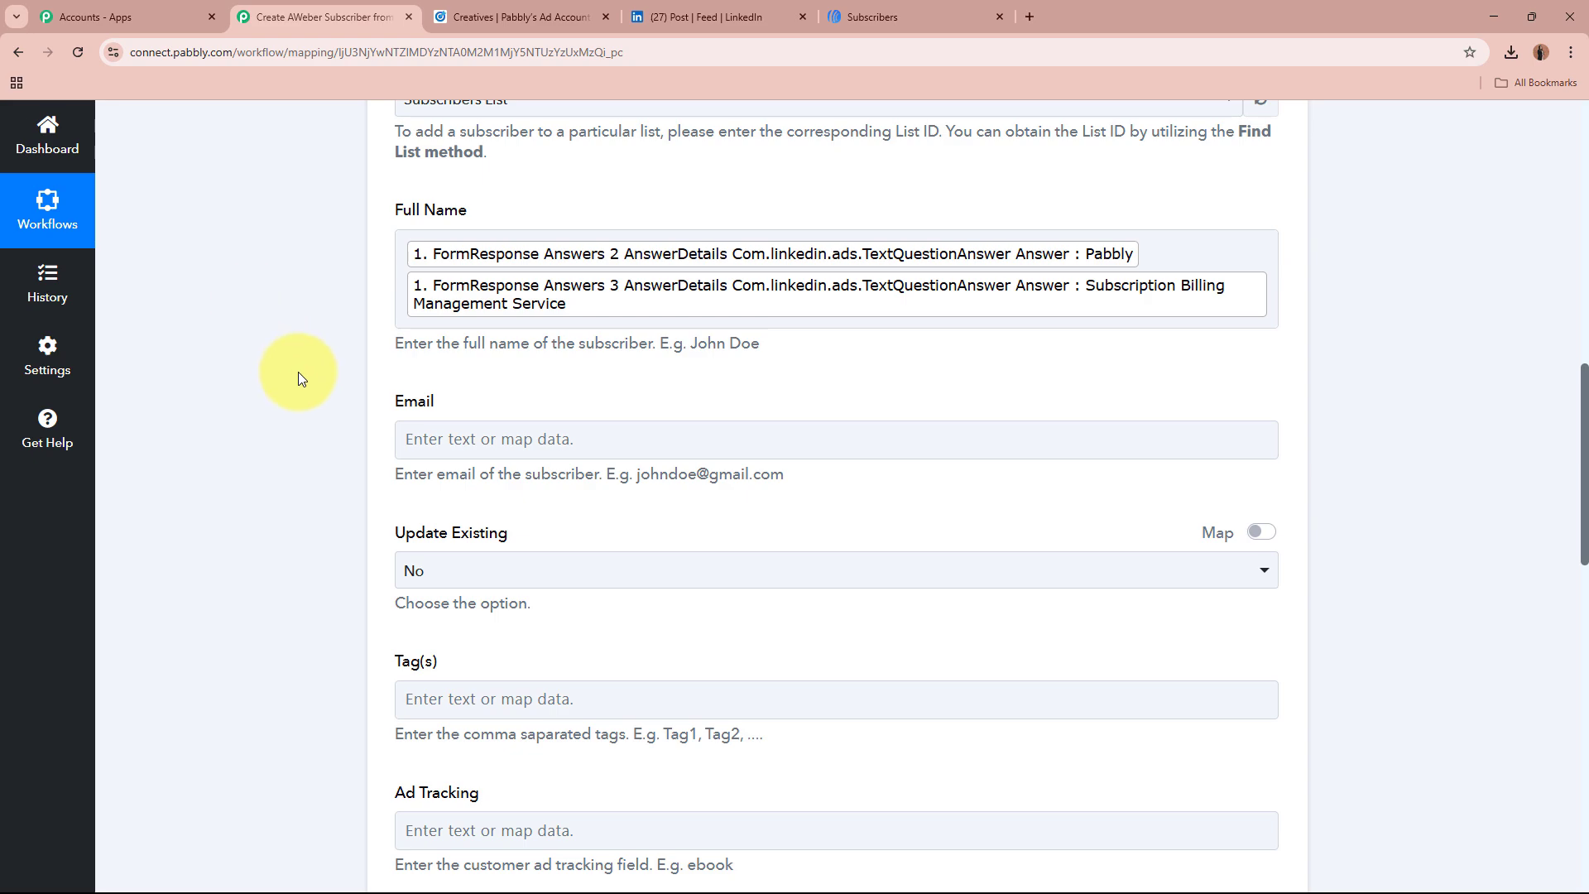
Step: Map the lead's email answer (Answers 0 AnswerDetails) into the Email field
scroll(299, 375, up, 9)
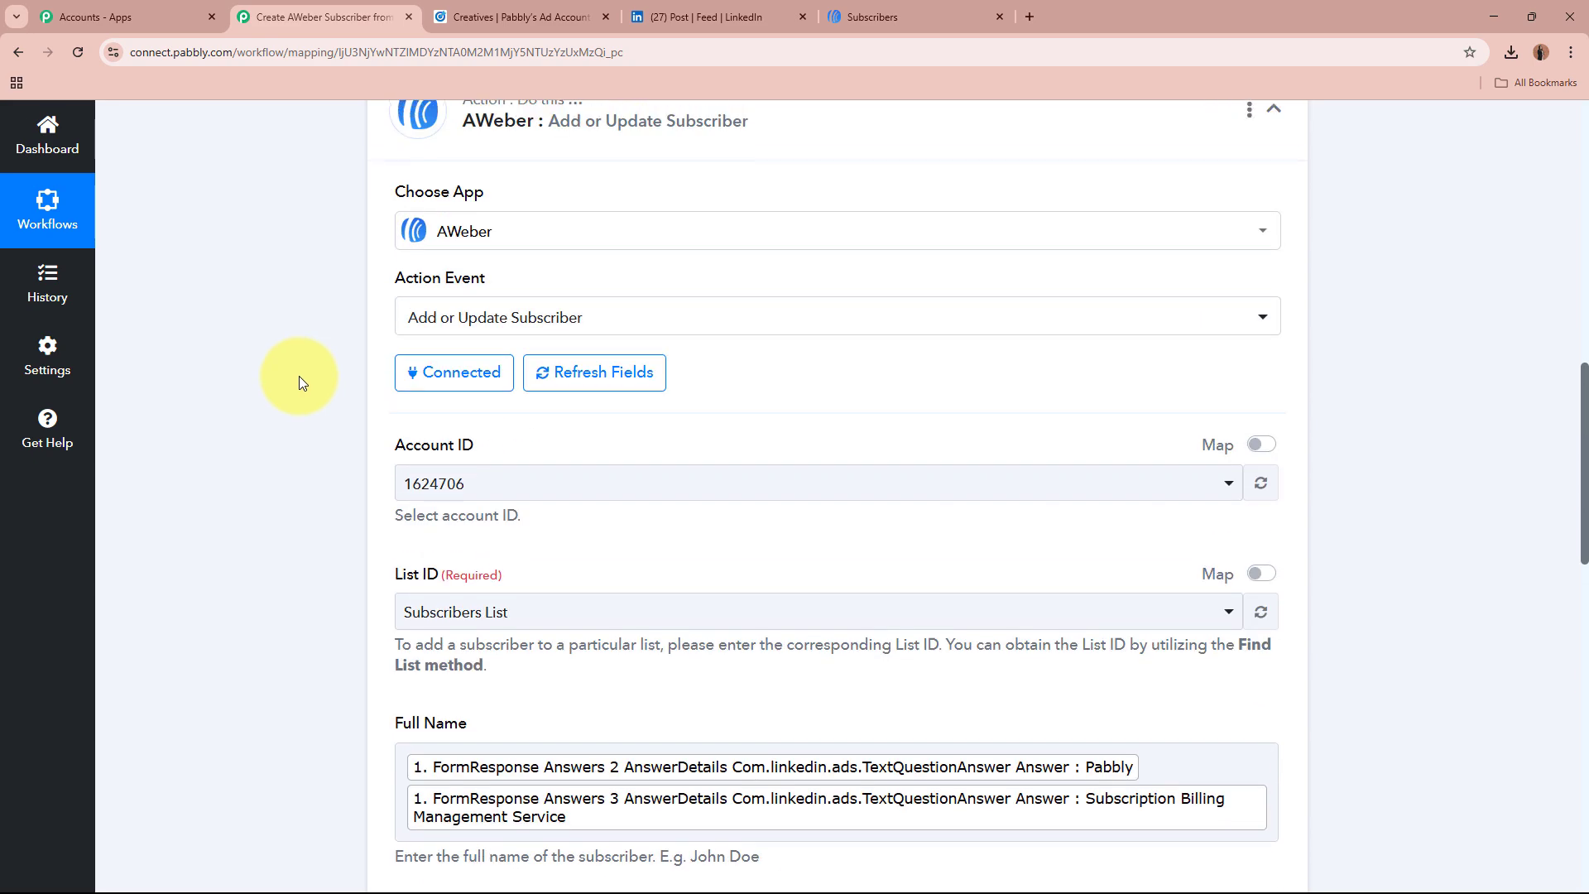
scroll(299, 376, up, 3)
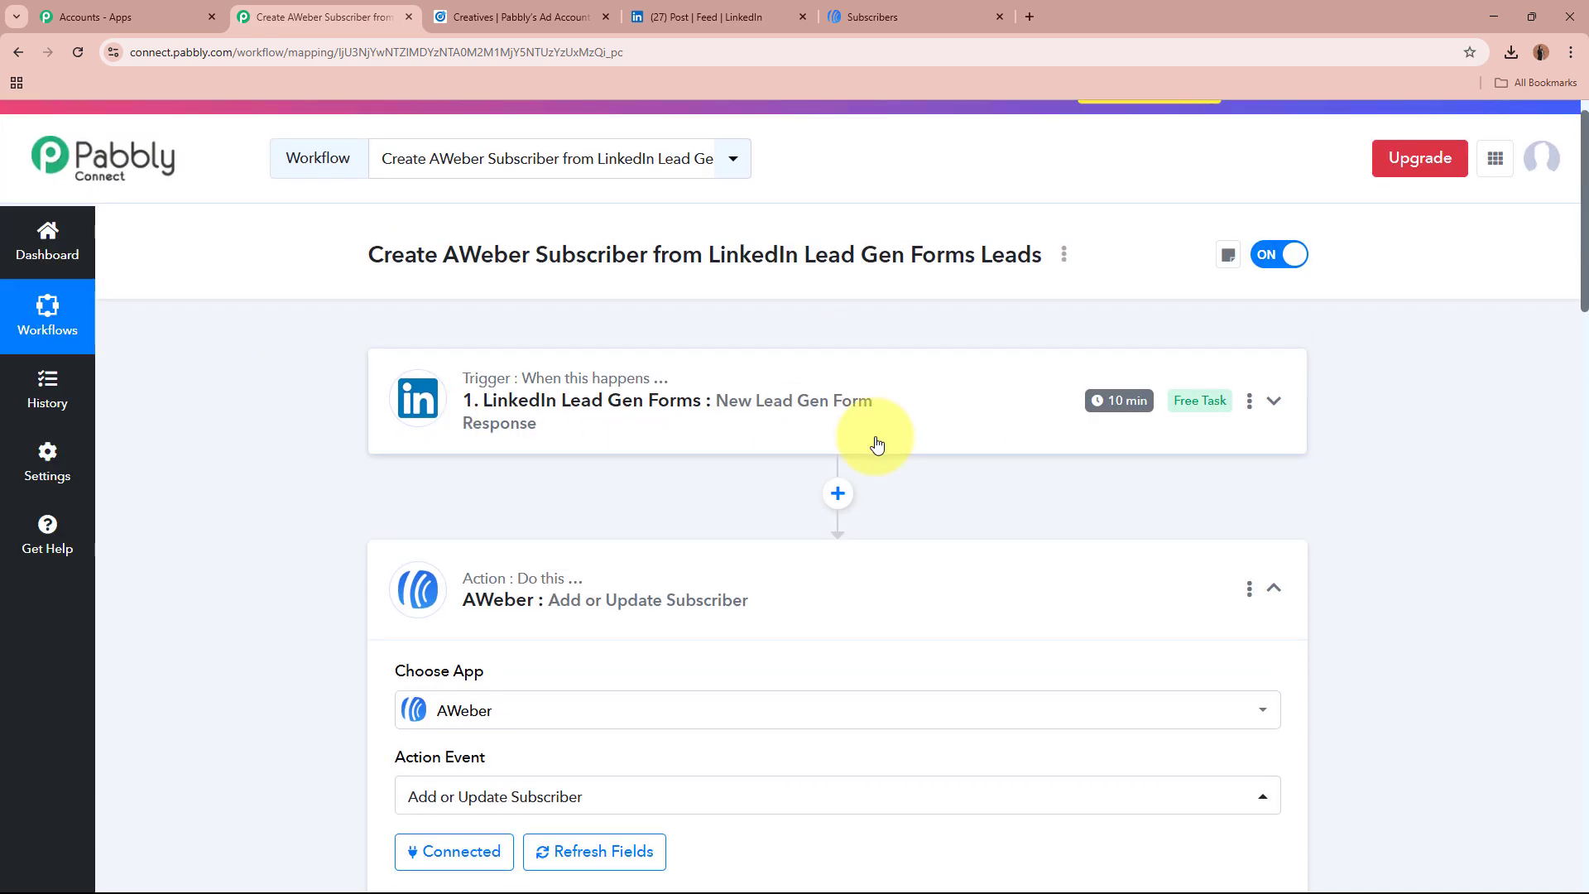
scroll(875, 447, down, 3)
scroll(878, 443, down, 6)
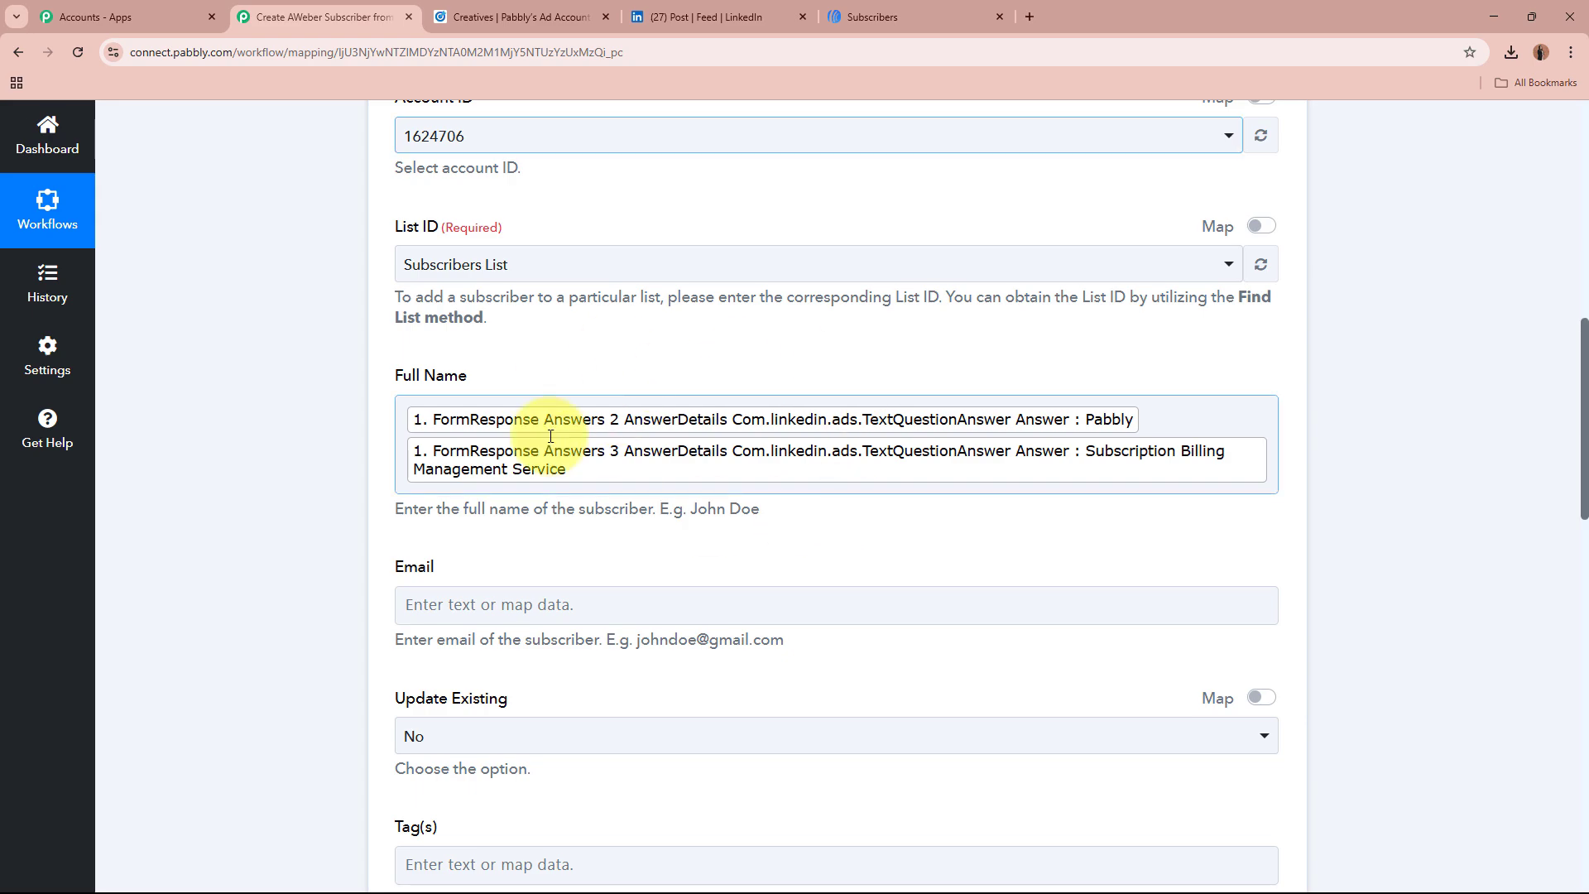
scroll(861, 379, down, 3)
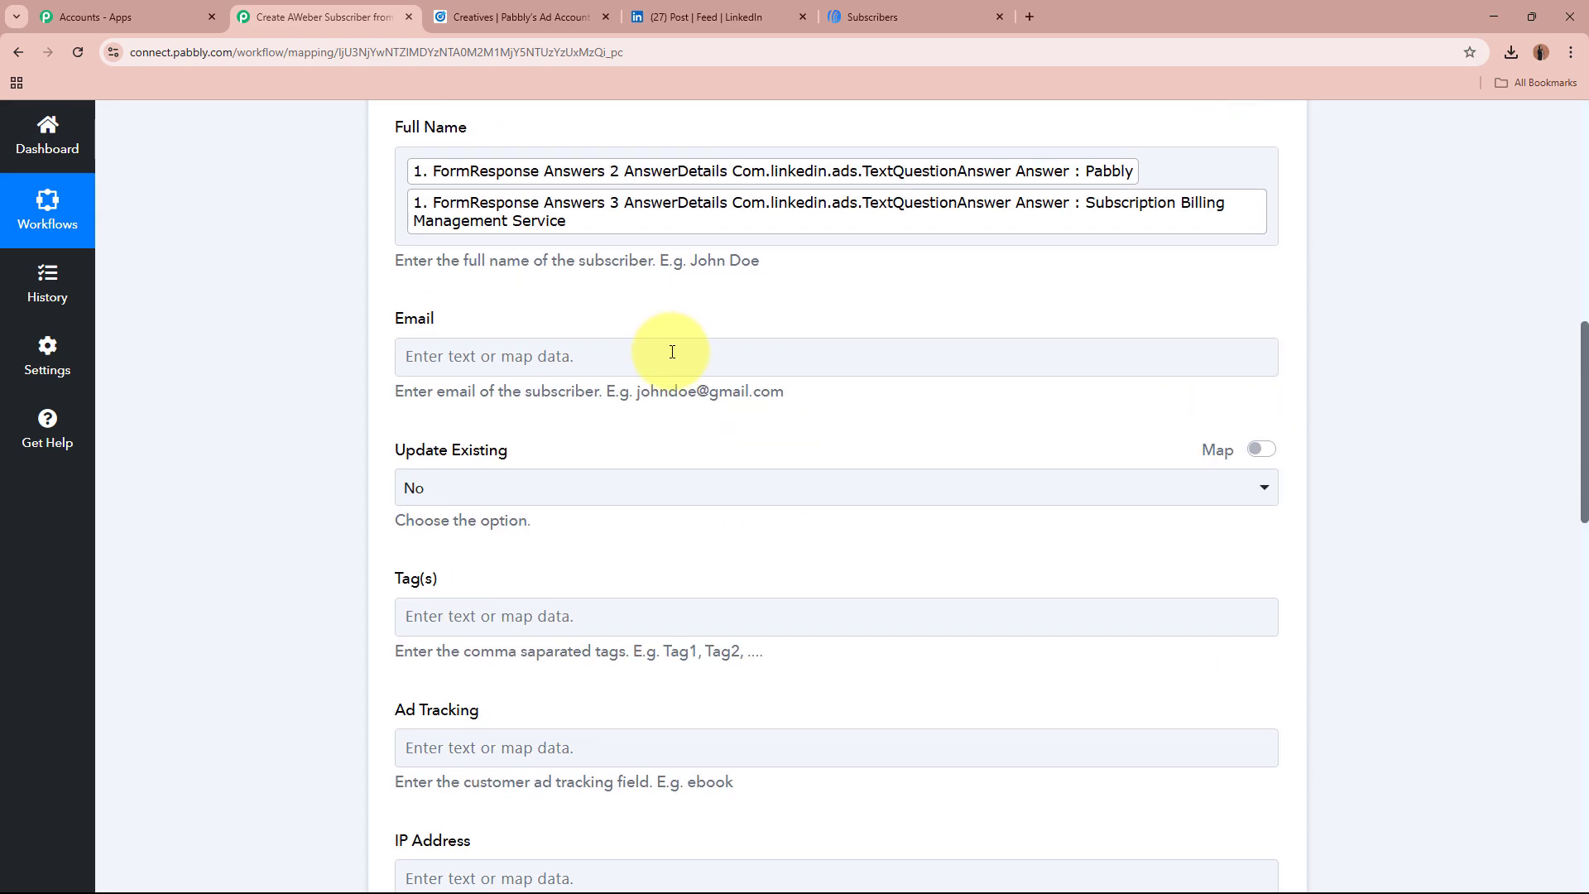
click(670, 356)
click(774, 525)
scroll(745, 645, down, 3)
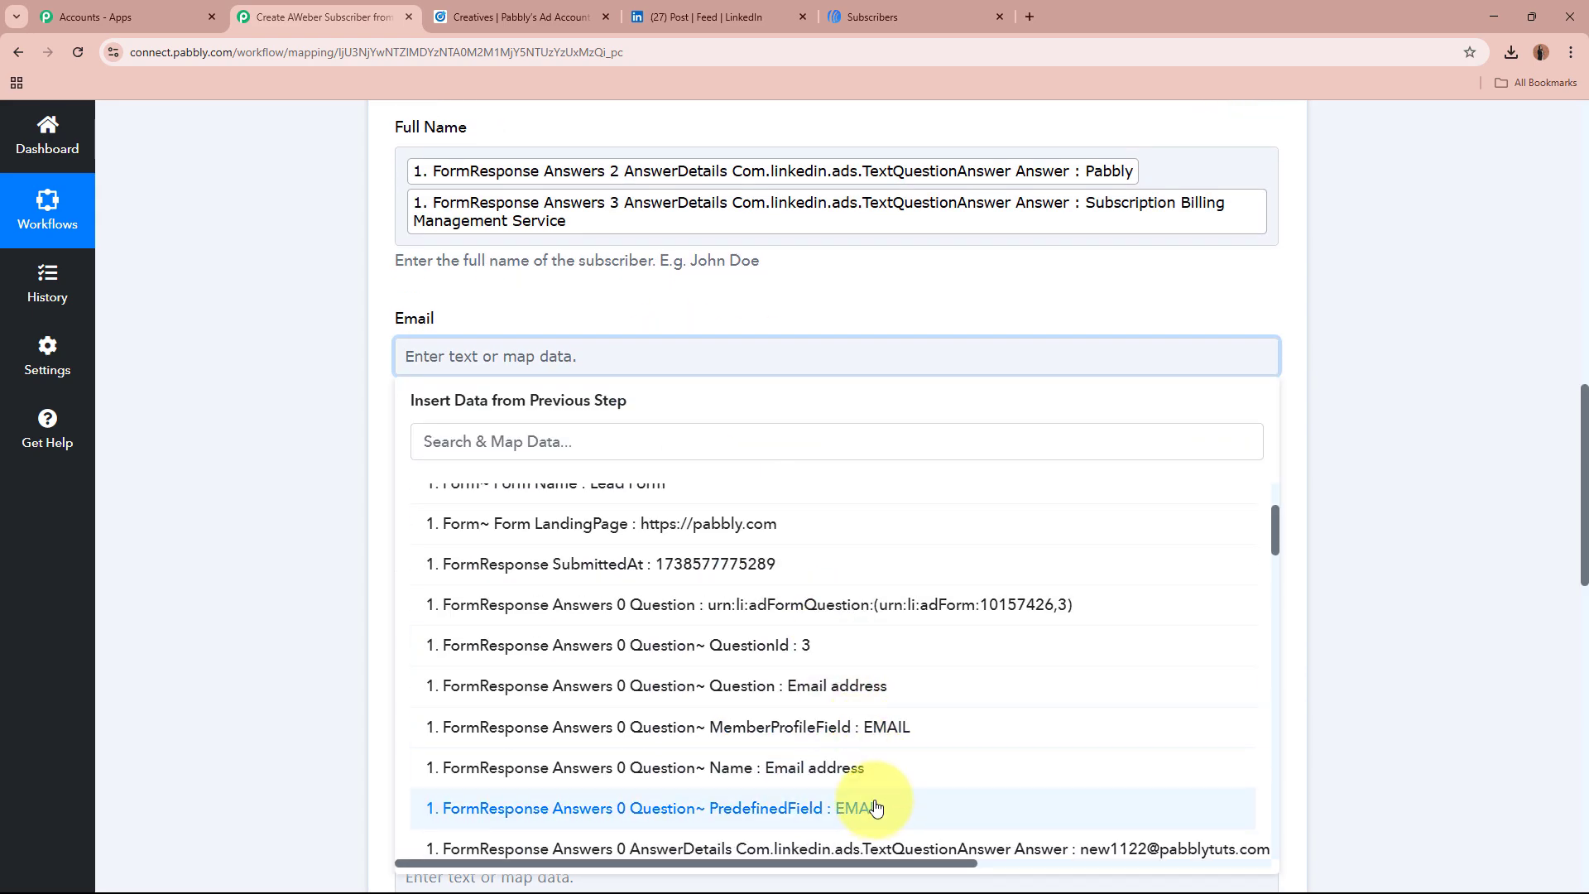
click(879, 766)
click(206, 408)
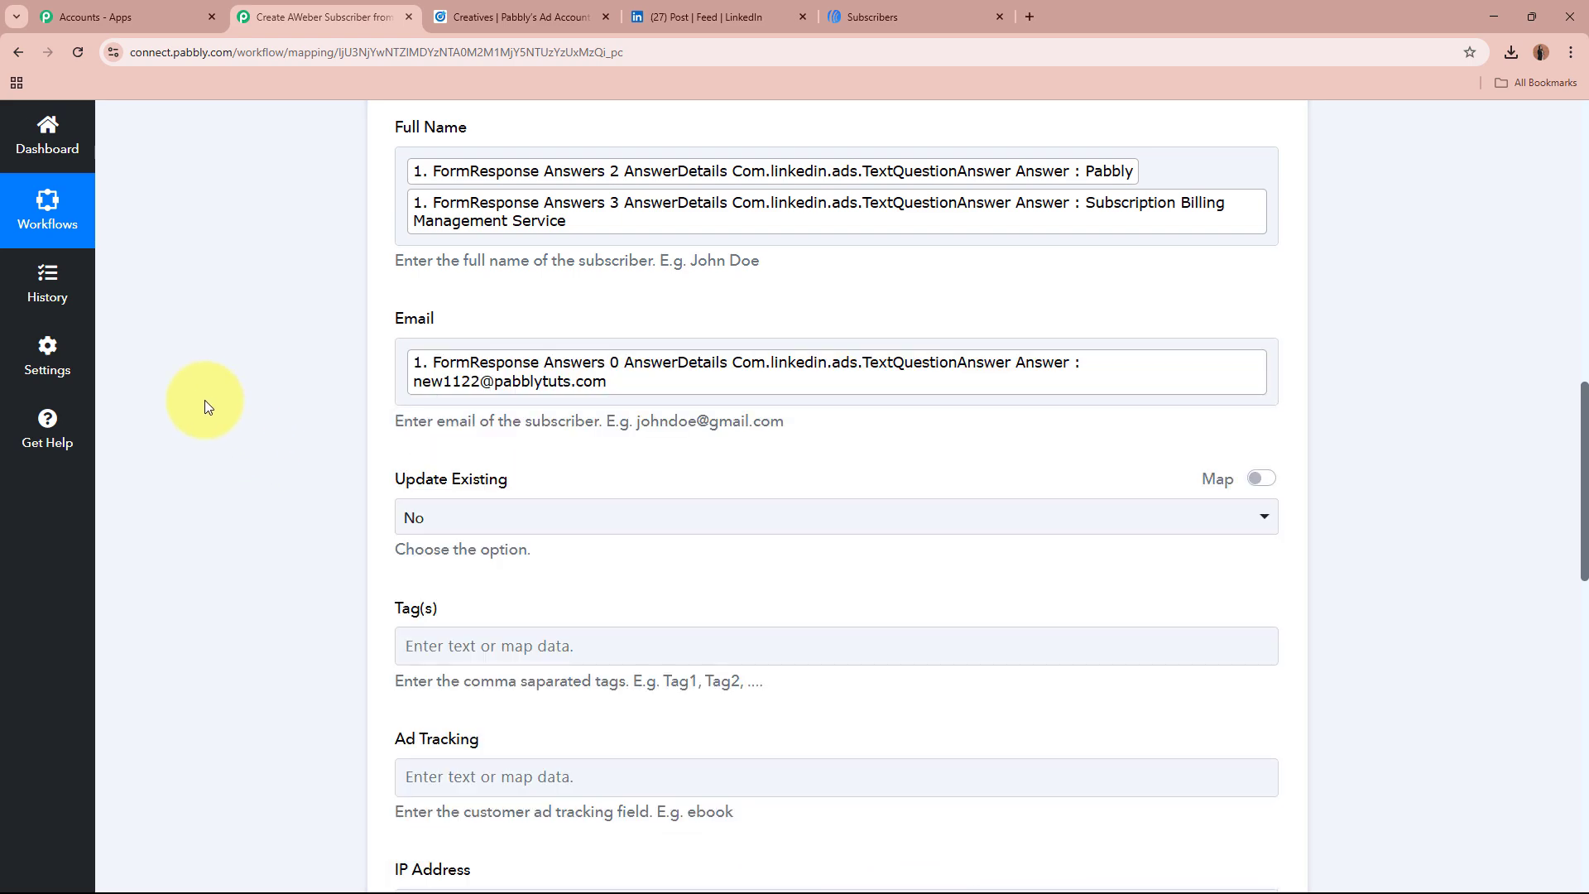
Step: Set Update Existing to Yes
scroll(206, 400, down, 3)
drag(399, 234, 495, 240)
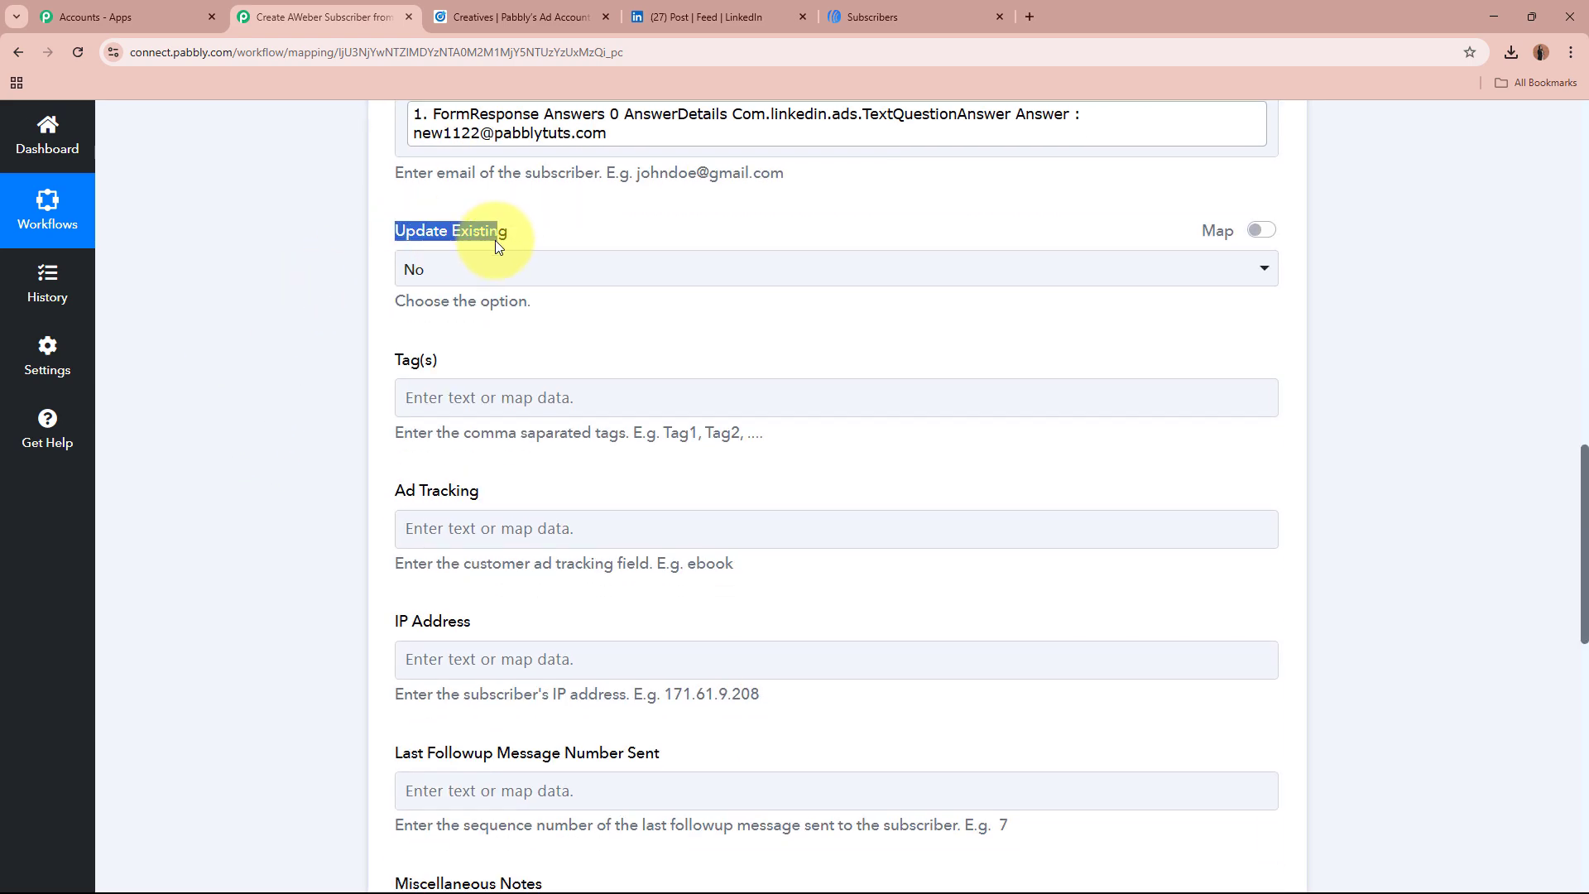
click(542, 276)
click(509, 405)
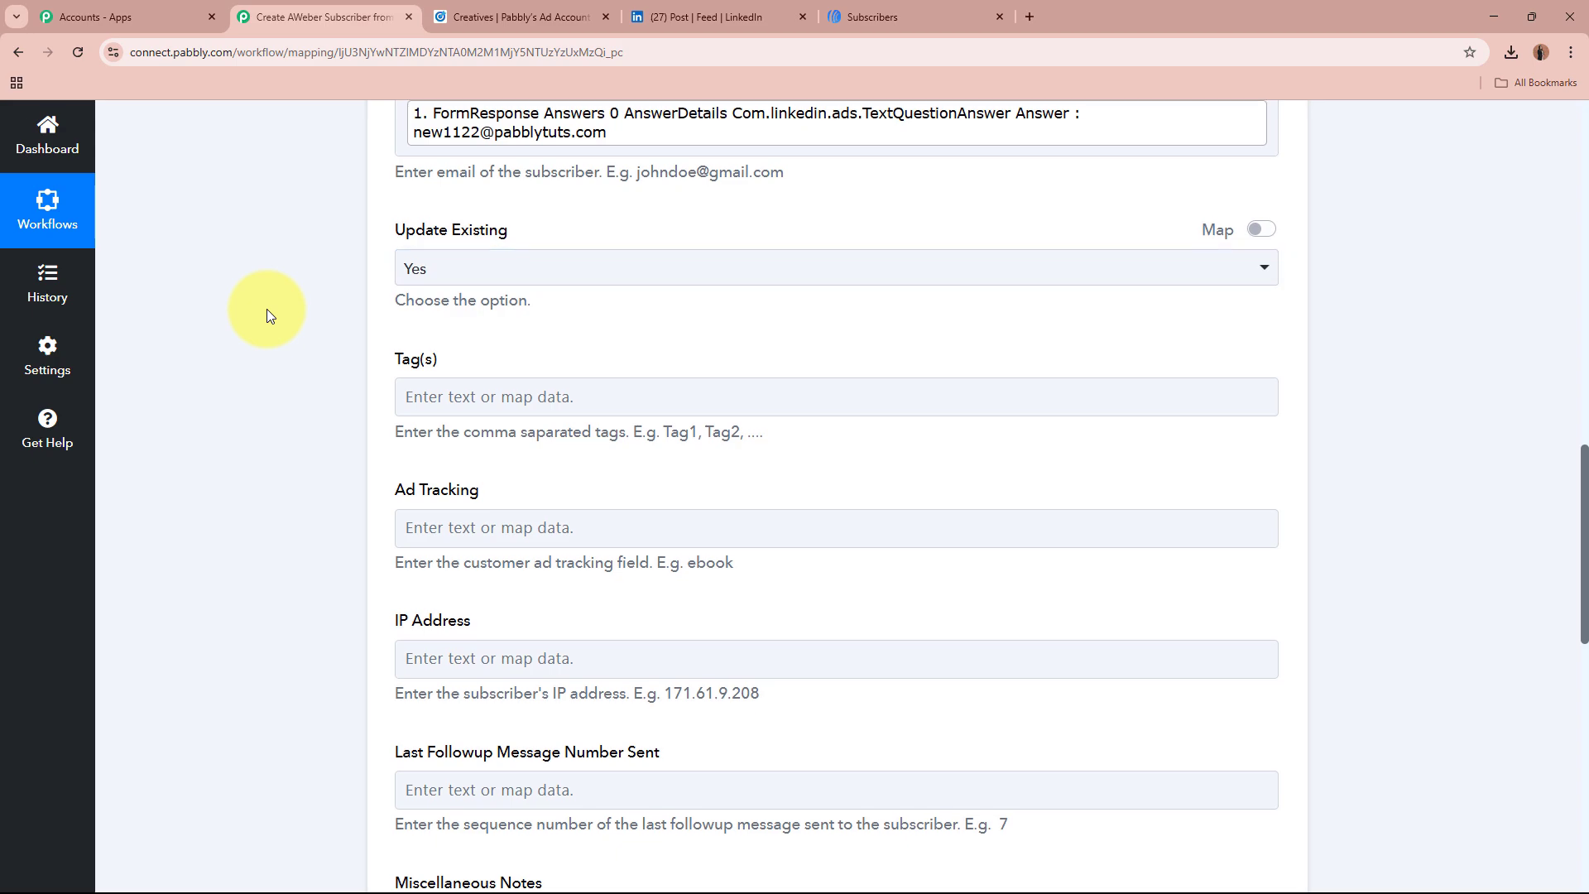
scroll(273, 306, down, 1)
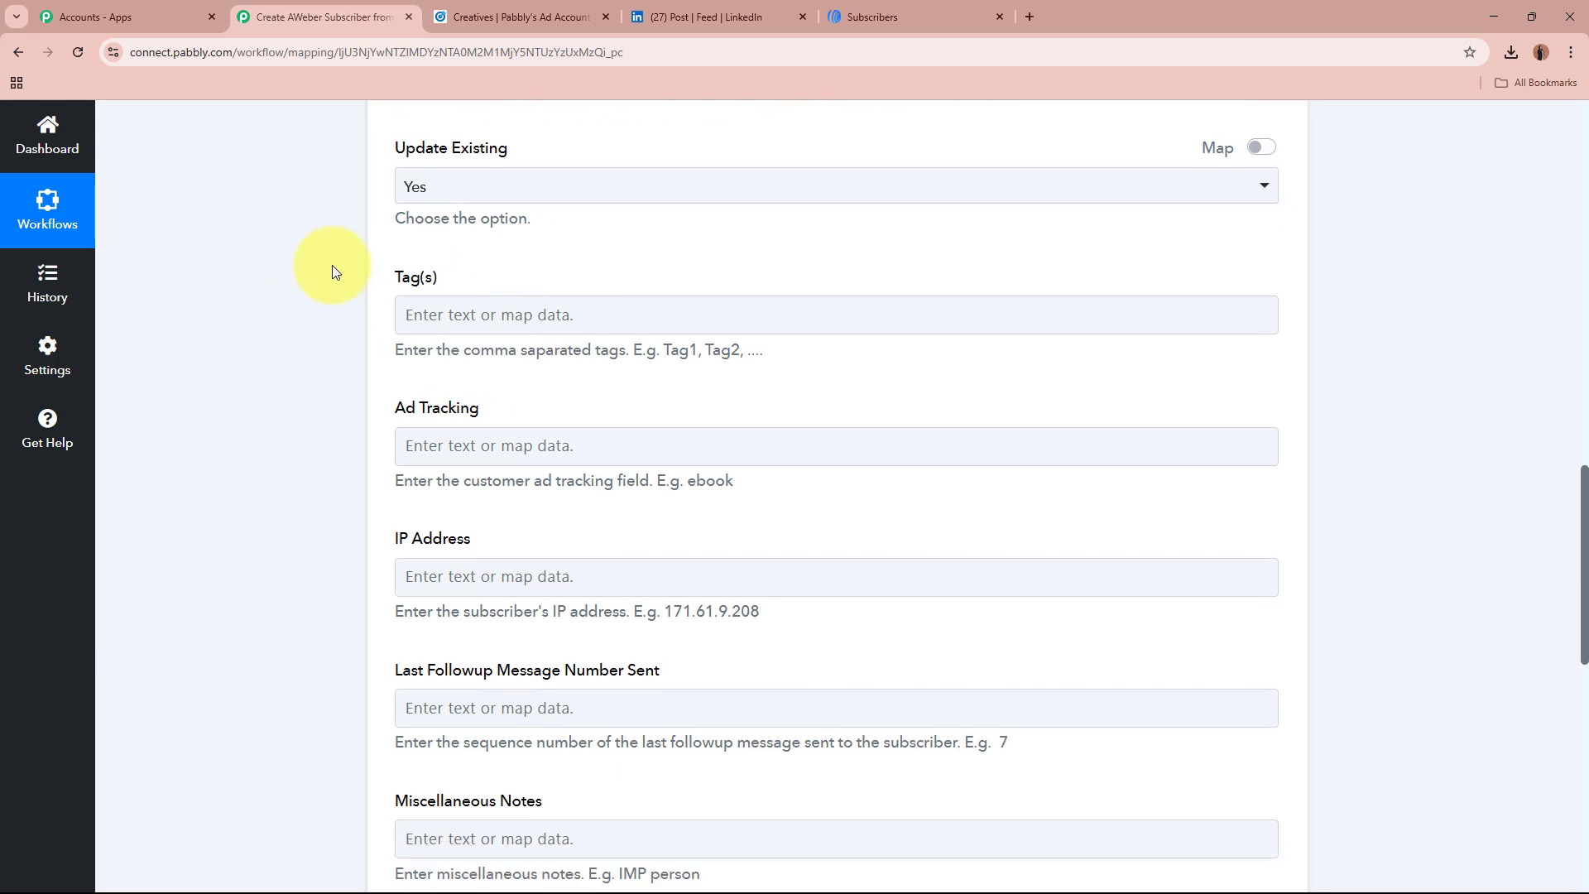
scroll(323, 224, down, 2)
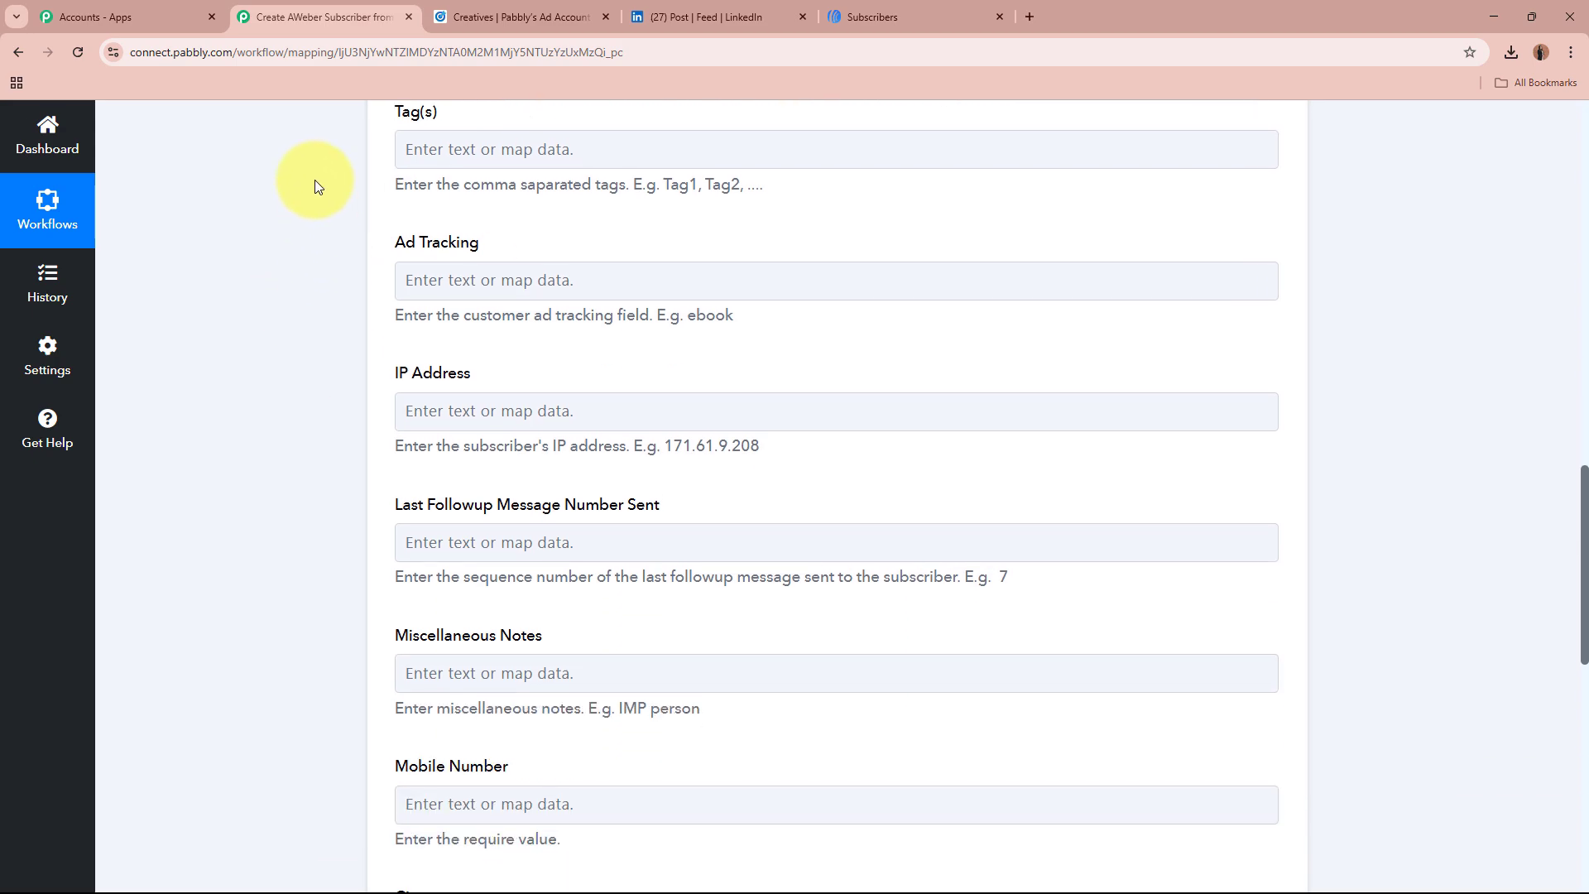
click(861, 530)
scroll(860, 529, down, 4)
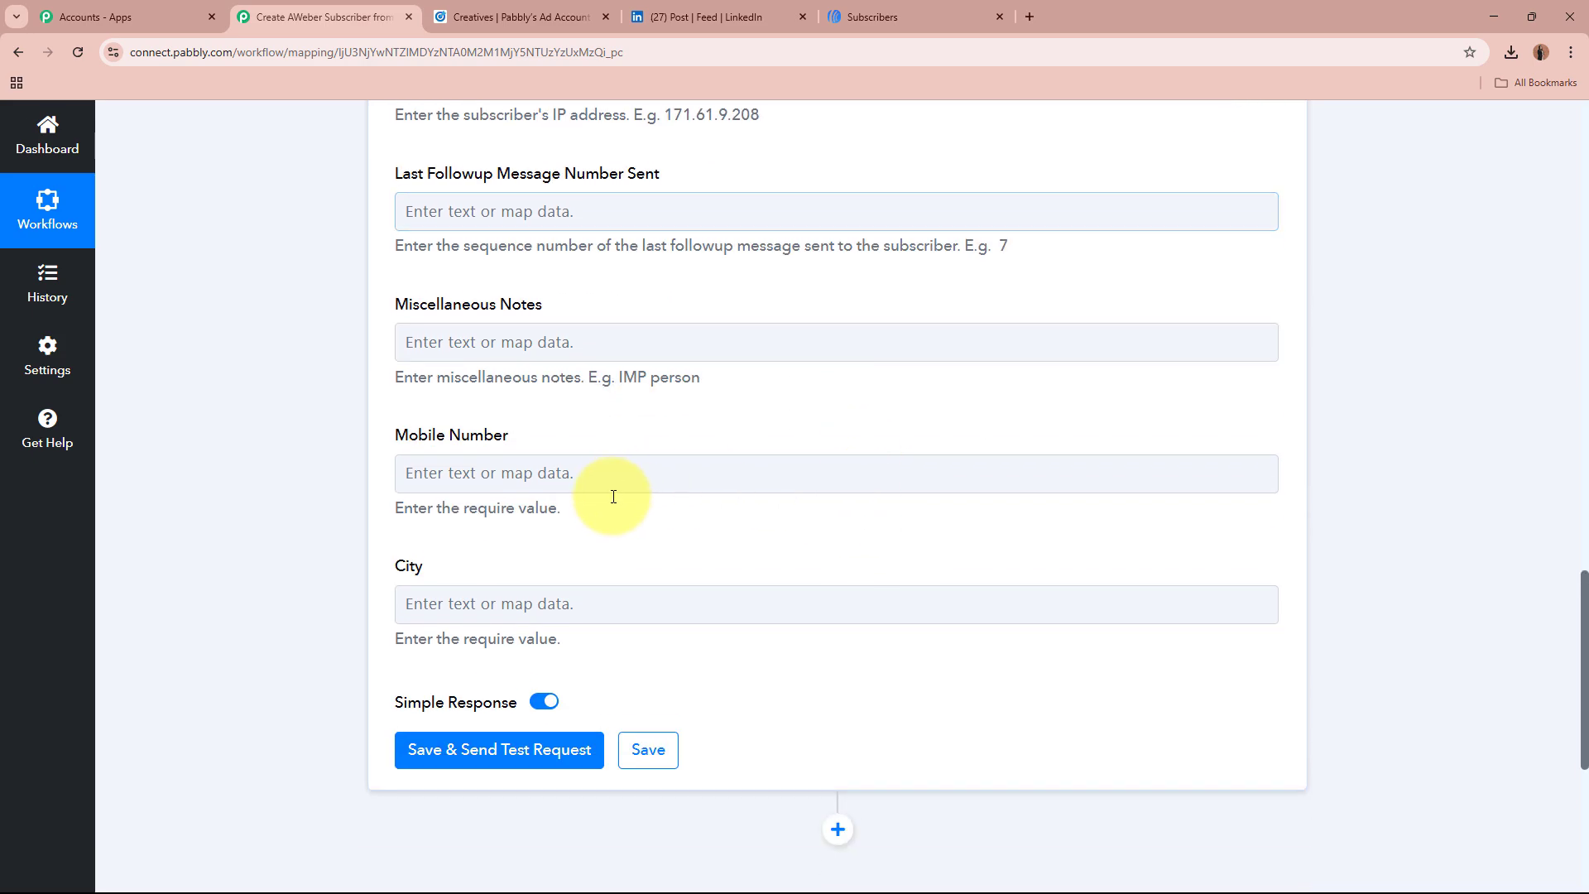
Step: Map the lead's phone answer (Answers 1 AnswerDetails) into Mobile Number
scroll(240, 475, down, 2)
click(461, 309)
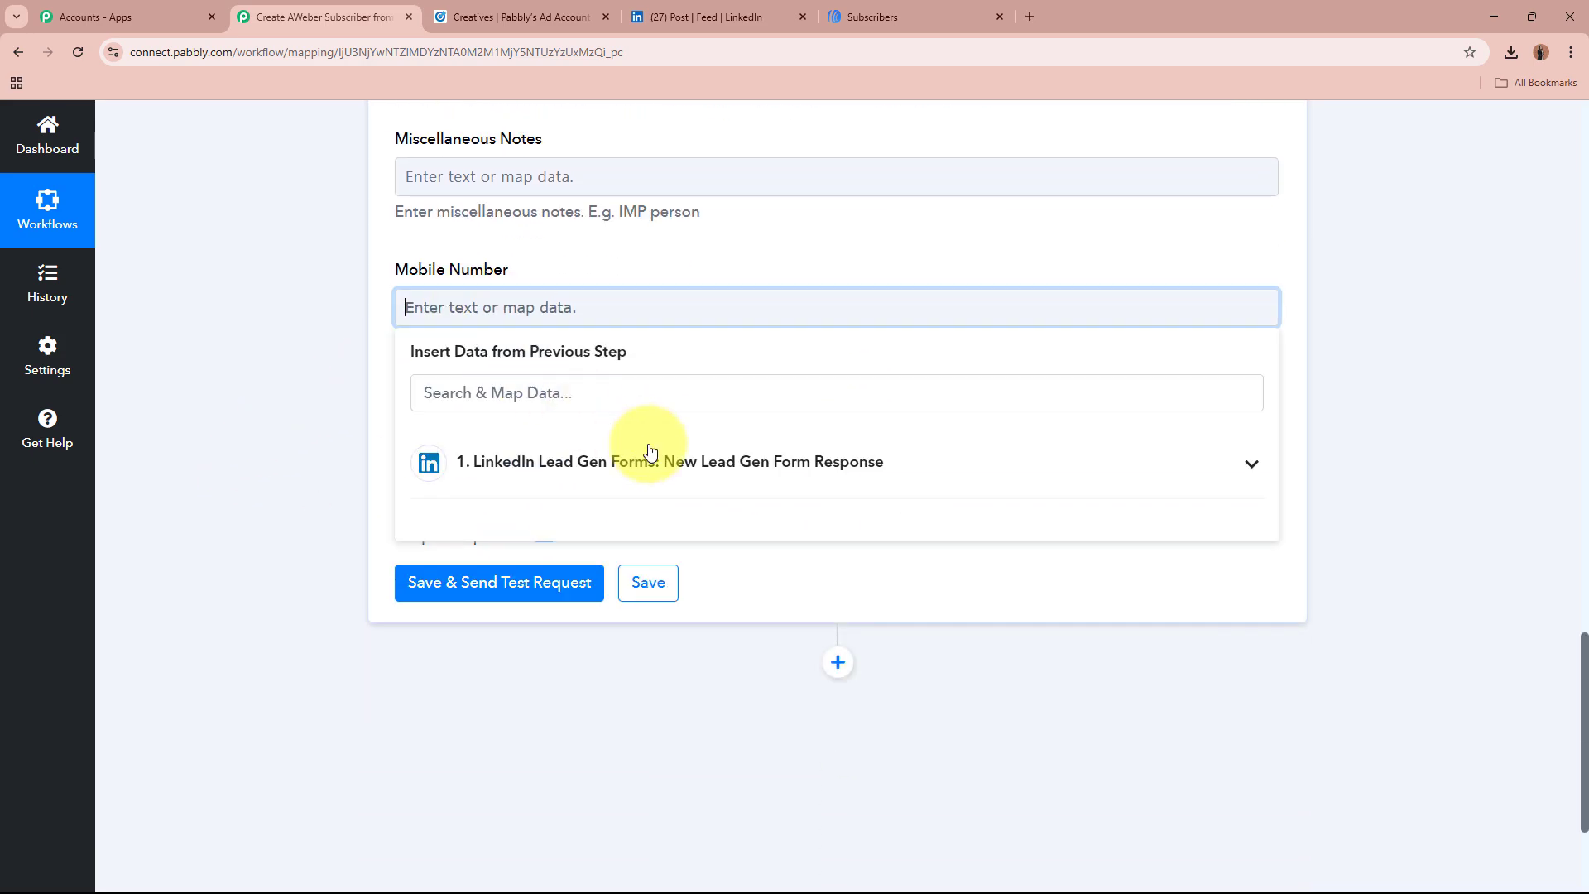
click(687, 463)
scroll(727, 663, down, 6)
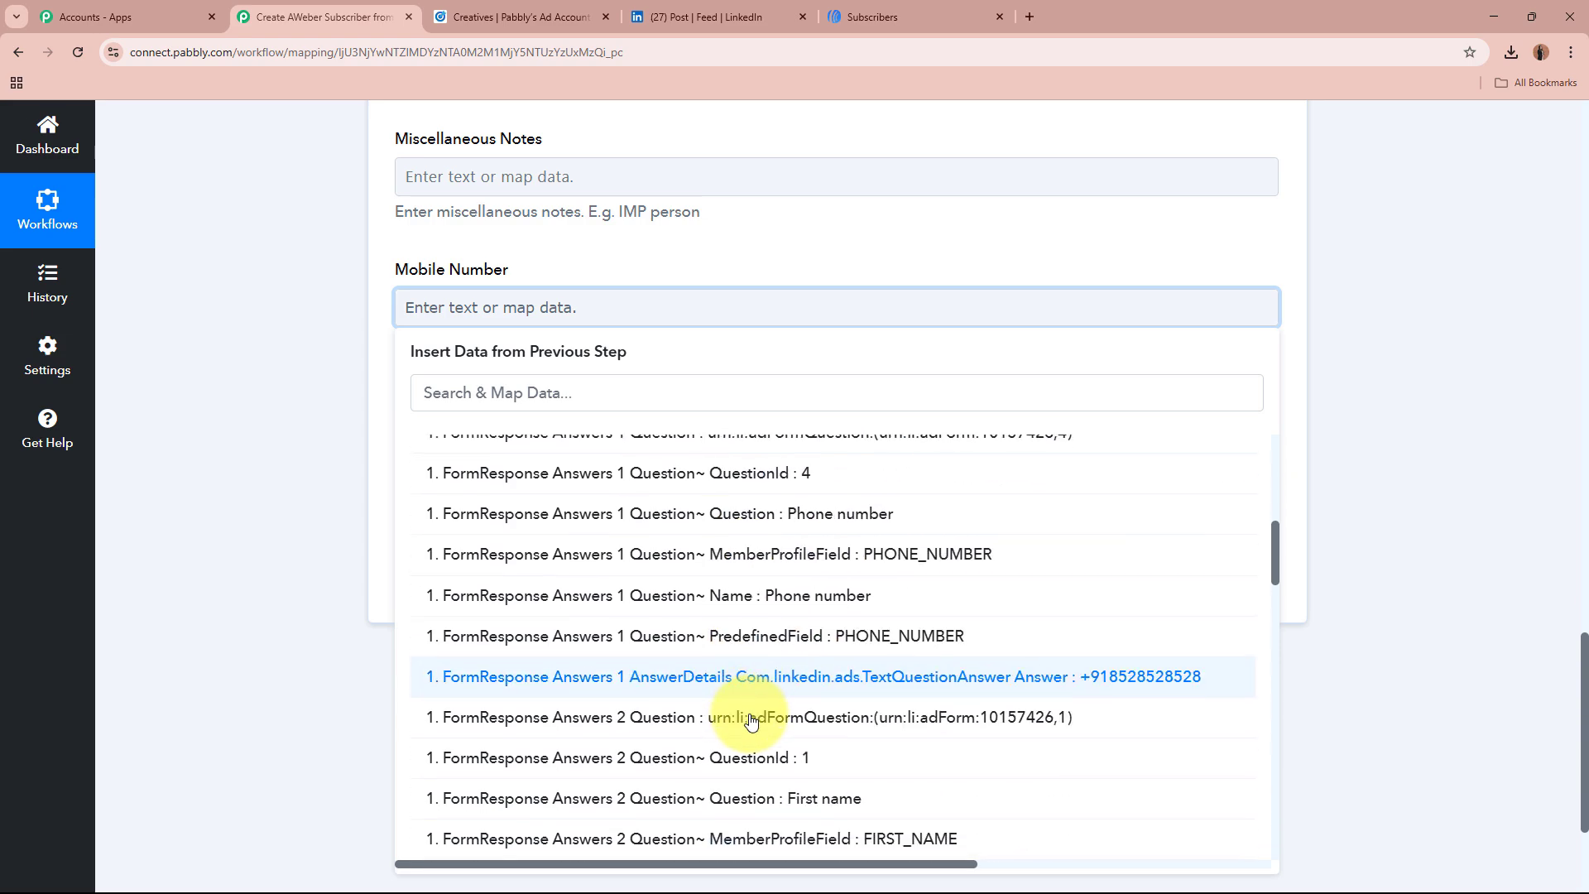
click(784, 688)
click(286, 295)
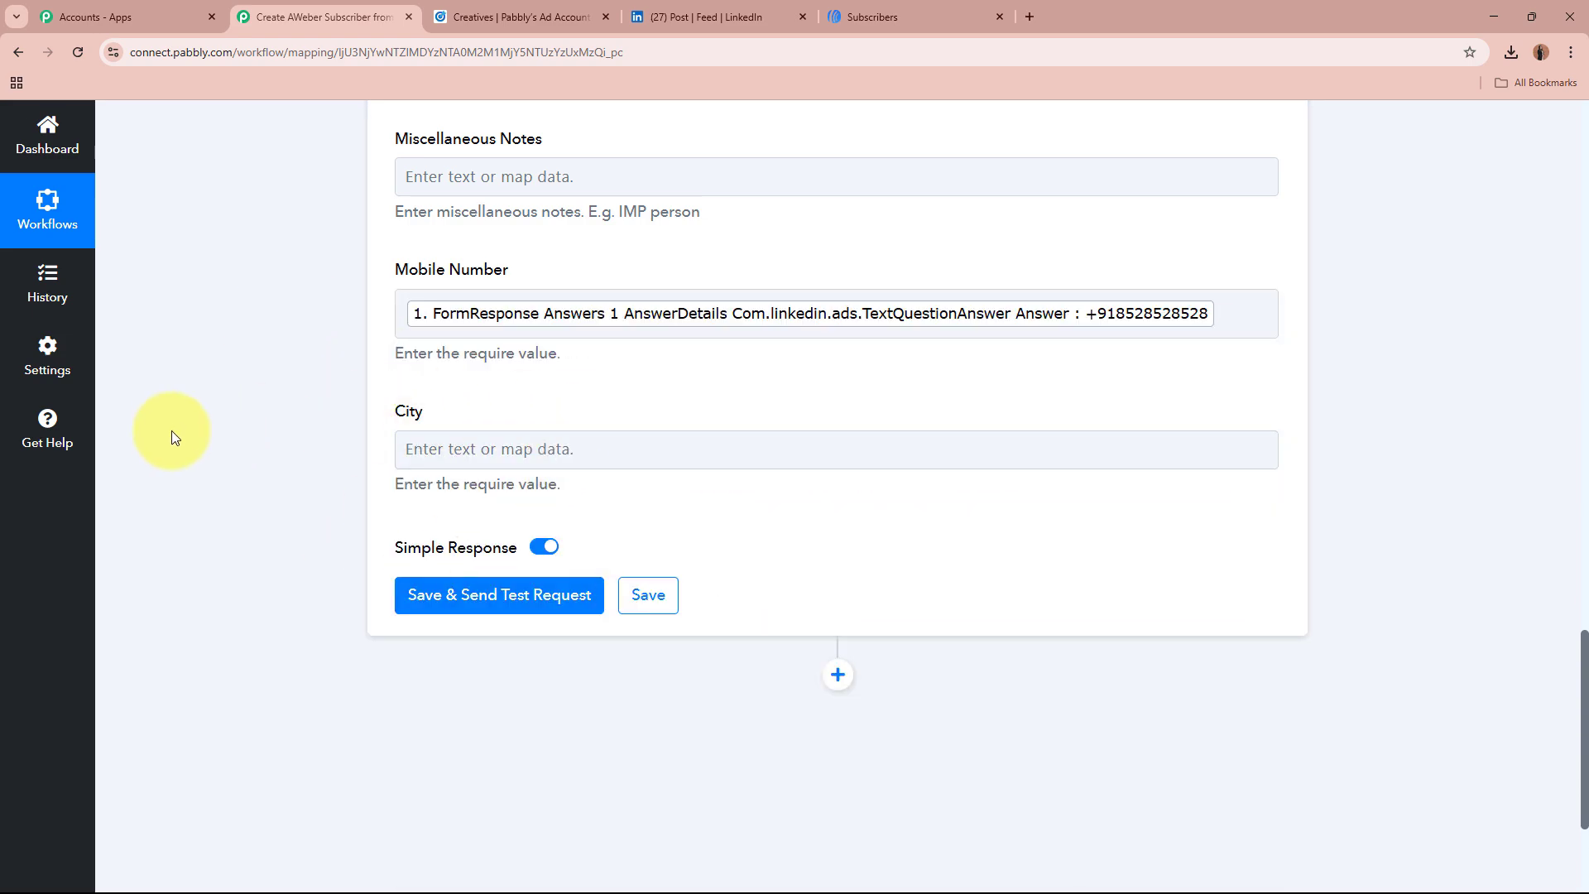
Step: Save the AWeber step and send a test request, which returns status 201
scroll(181, 443, up, 4)
scroll(180, 444, down, 3)
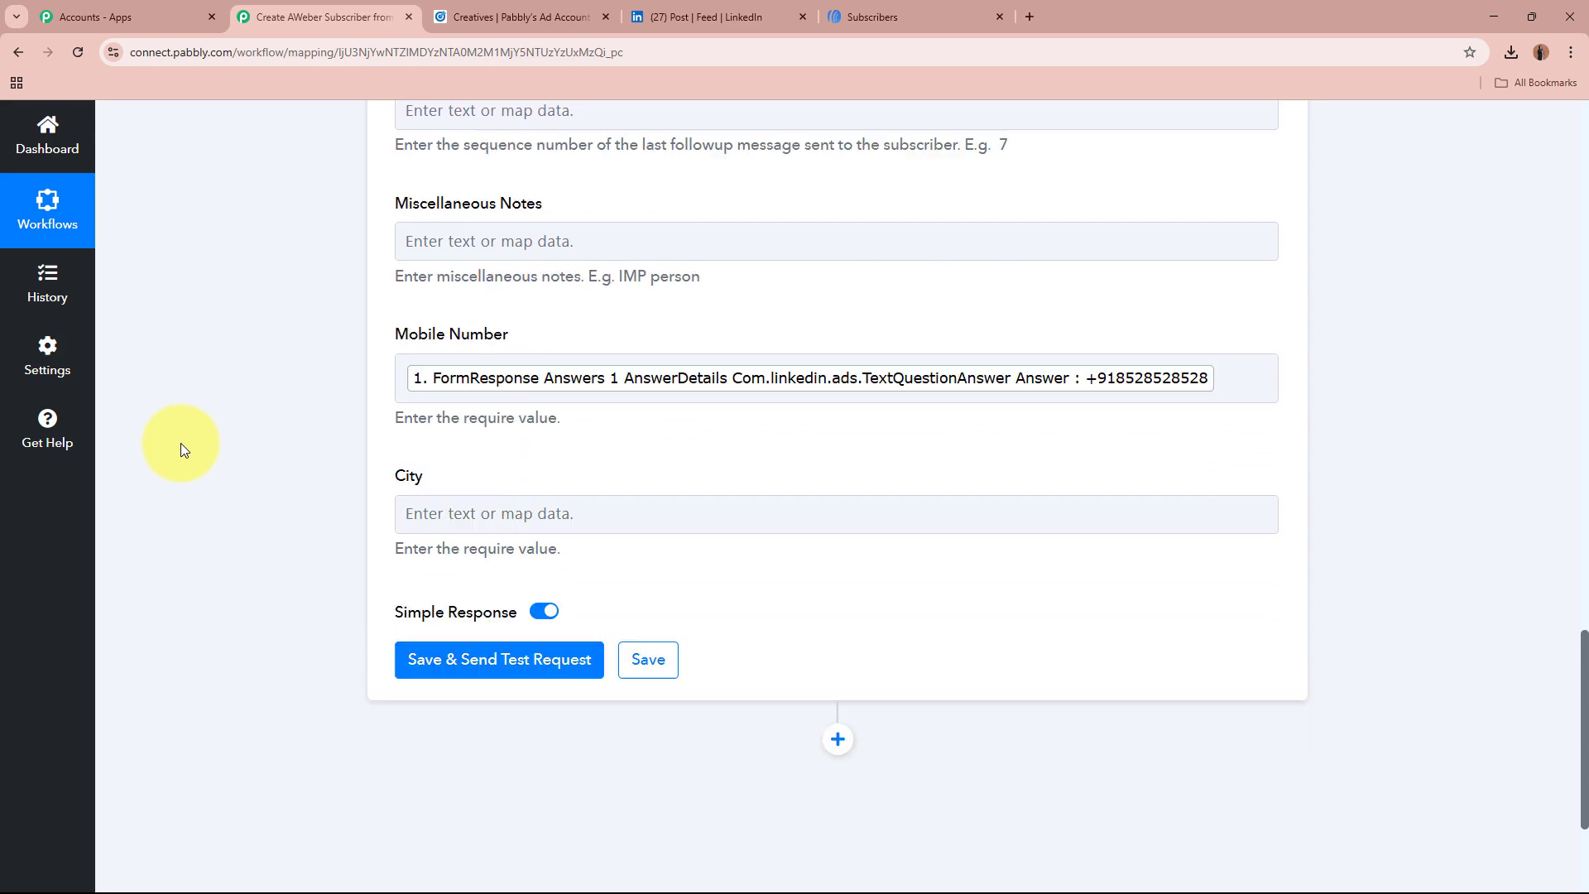
scroll(180, 447, down, 2)
click(518, 445)
scroll(210, 452, down, 1)
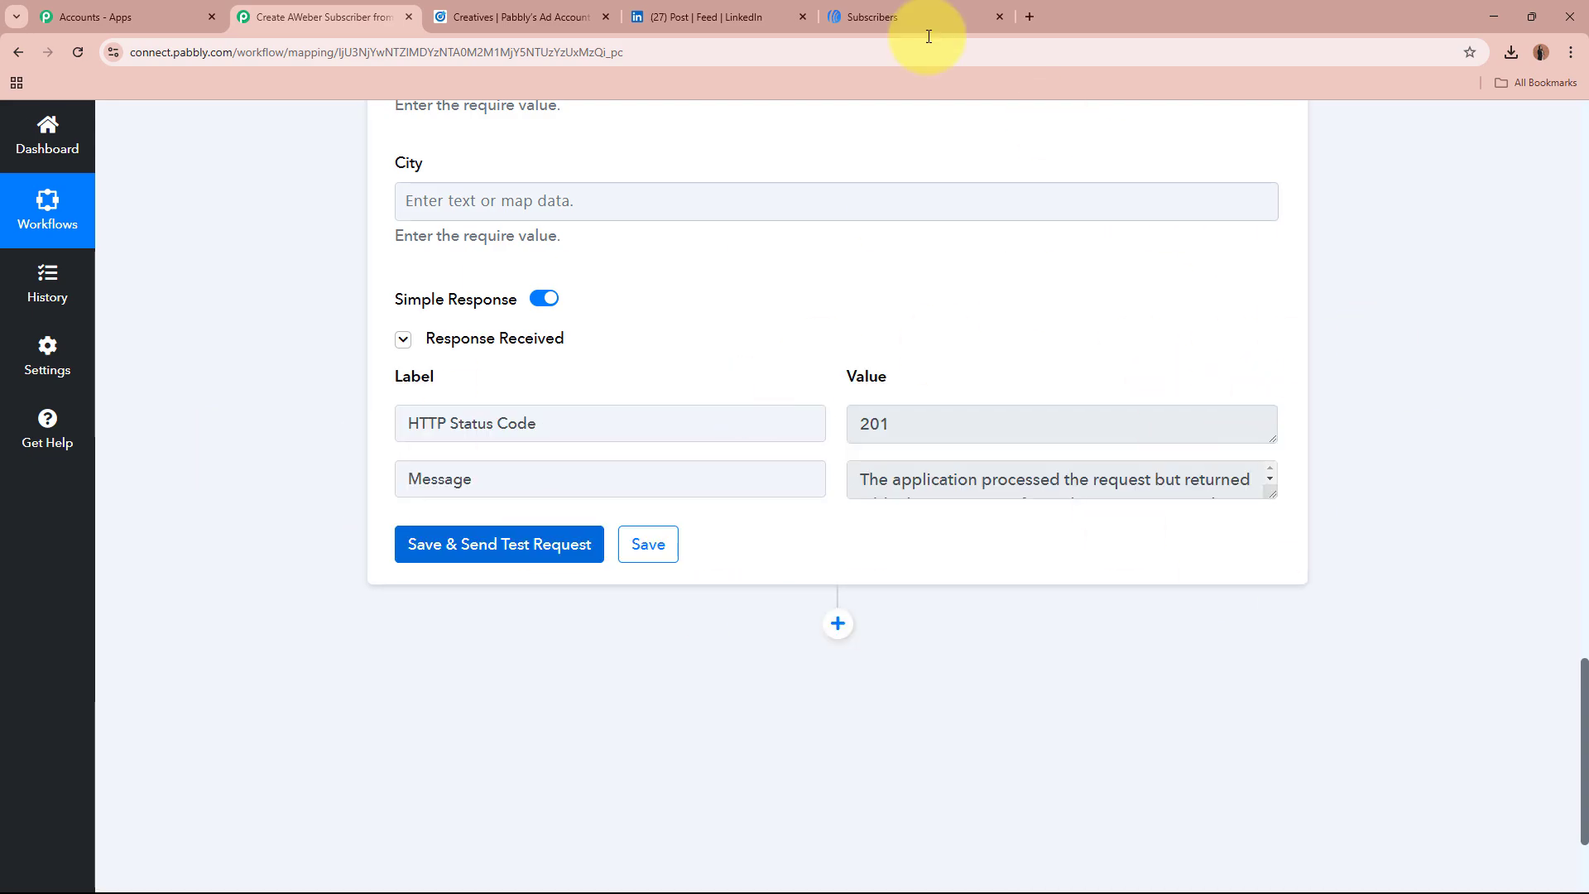
Step: In AWeber Subscribers, expand the new subscriber and check the imported name, email and mobile number
click(884, 7)
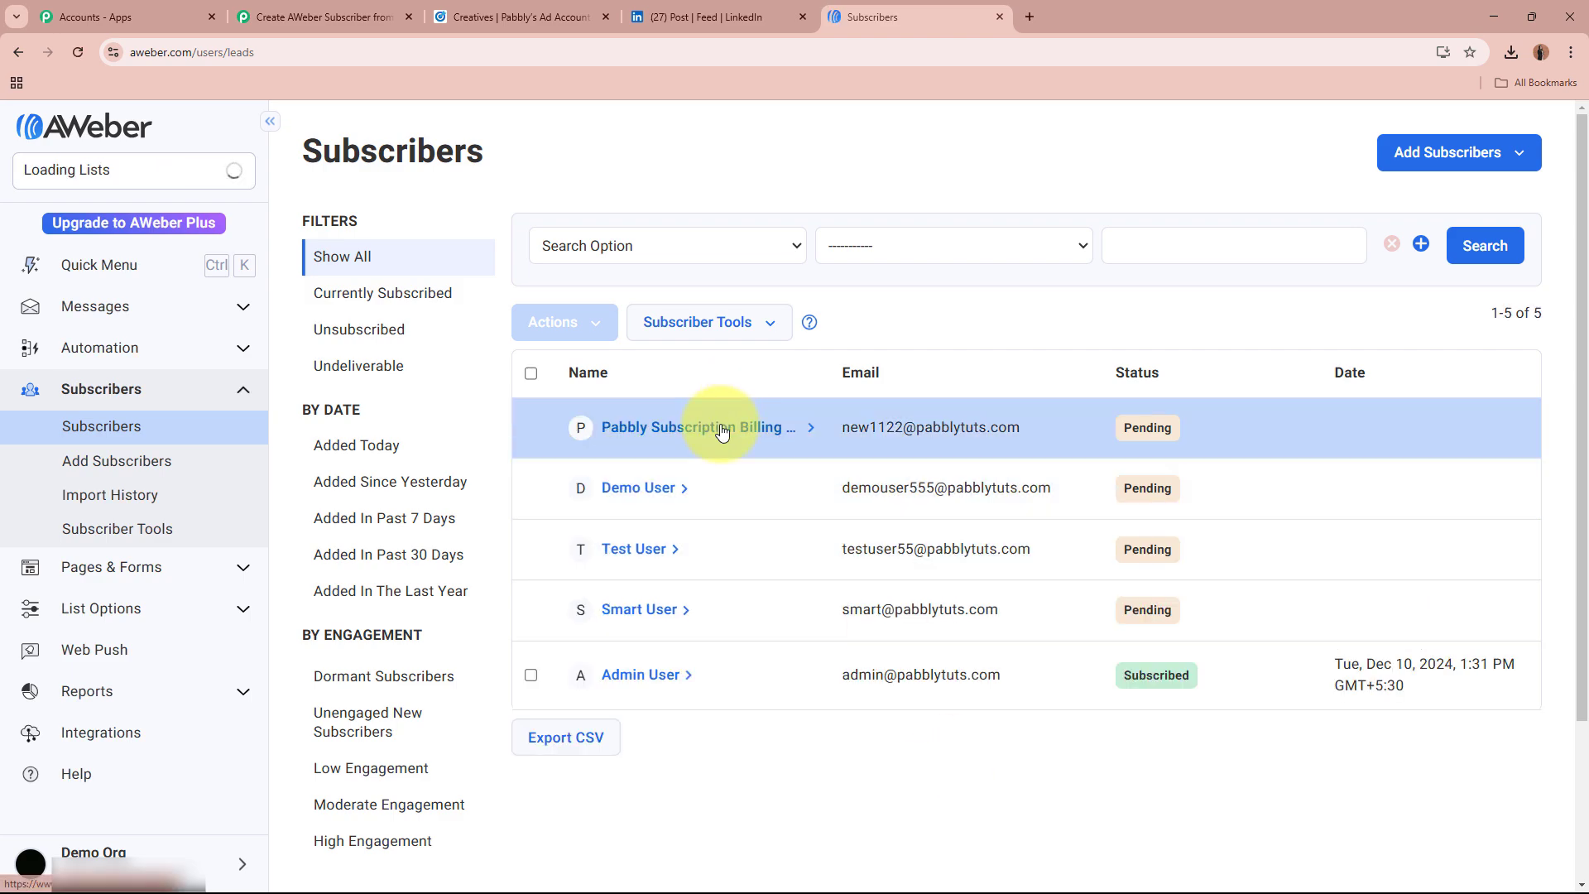
click(720, 428)
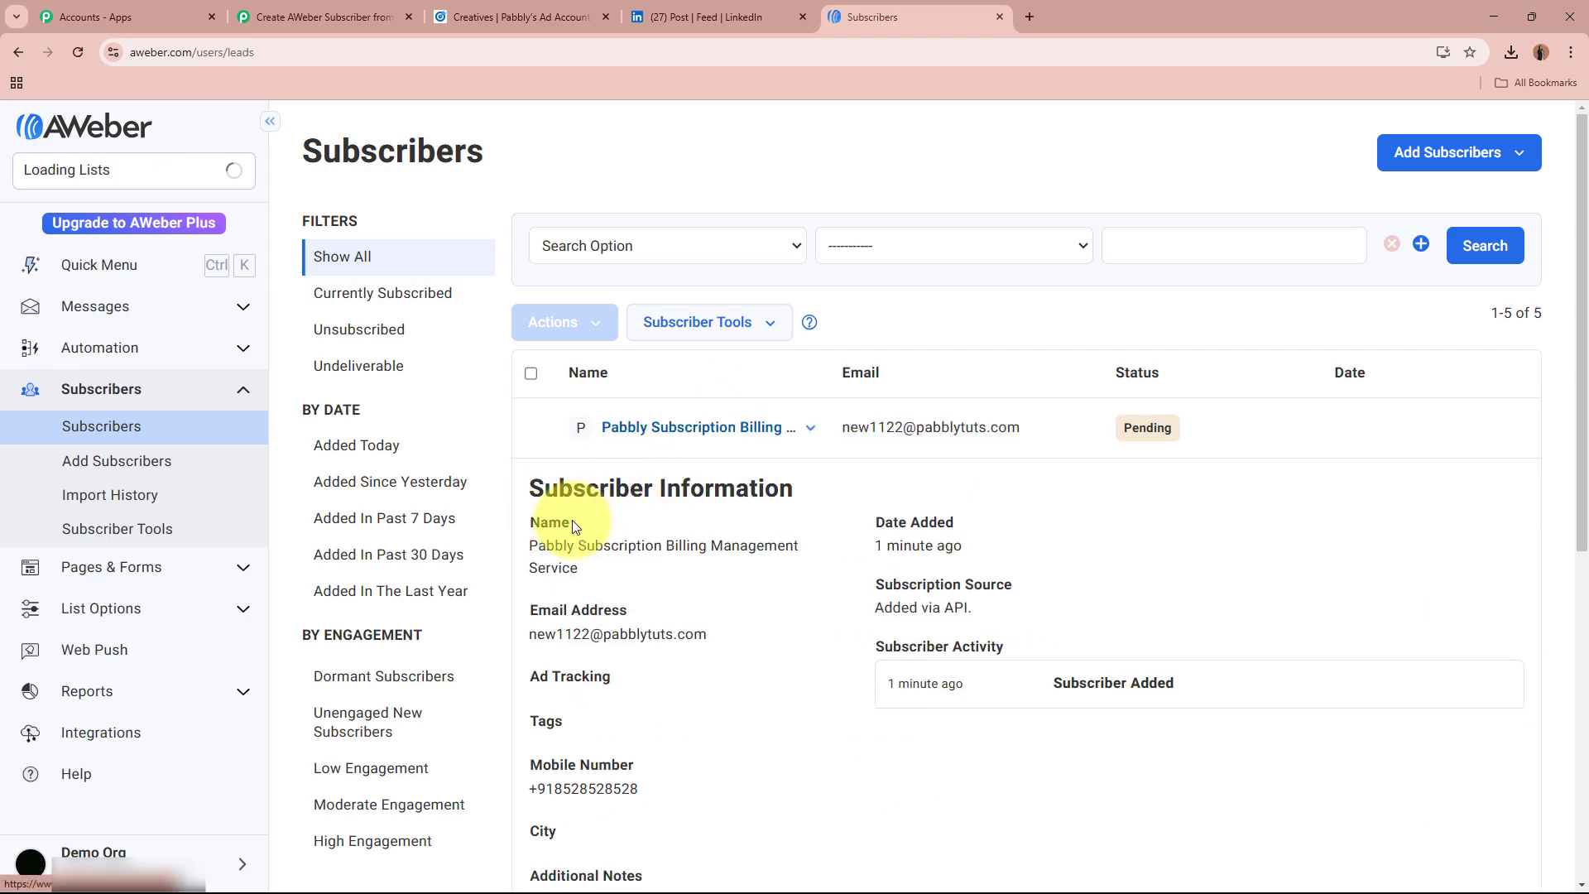
drag(530, 545, 835, 553)
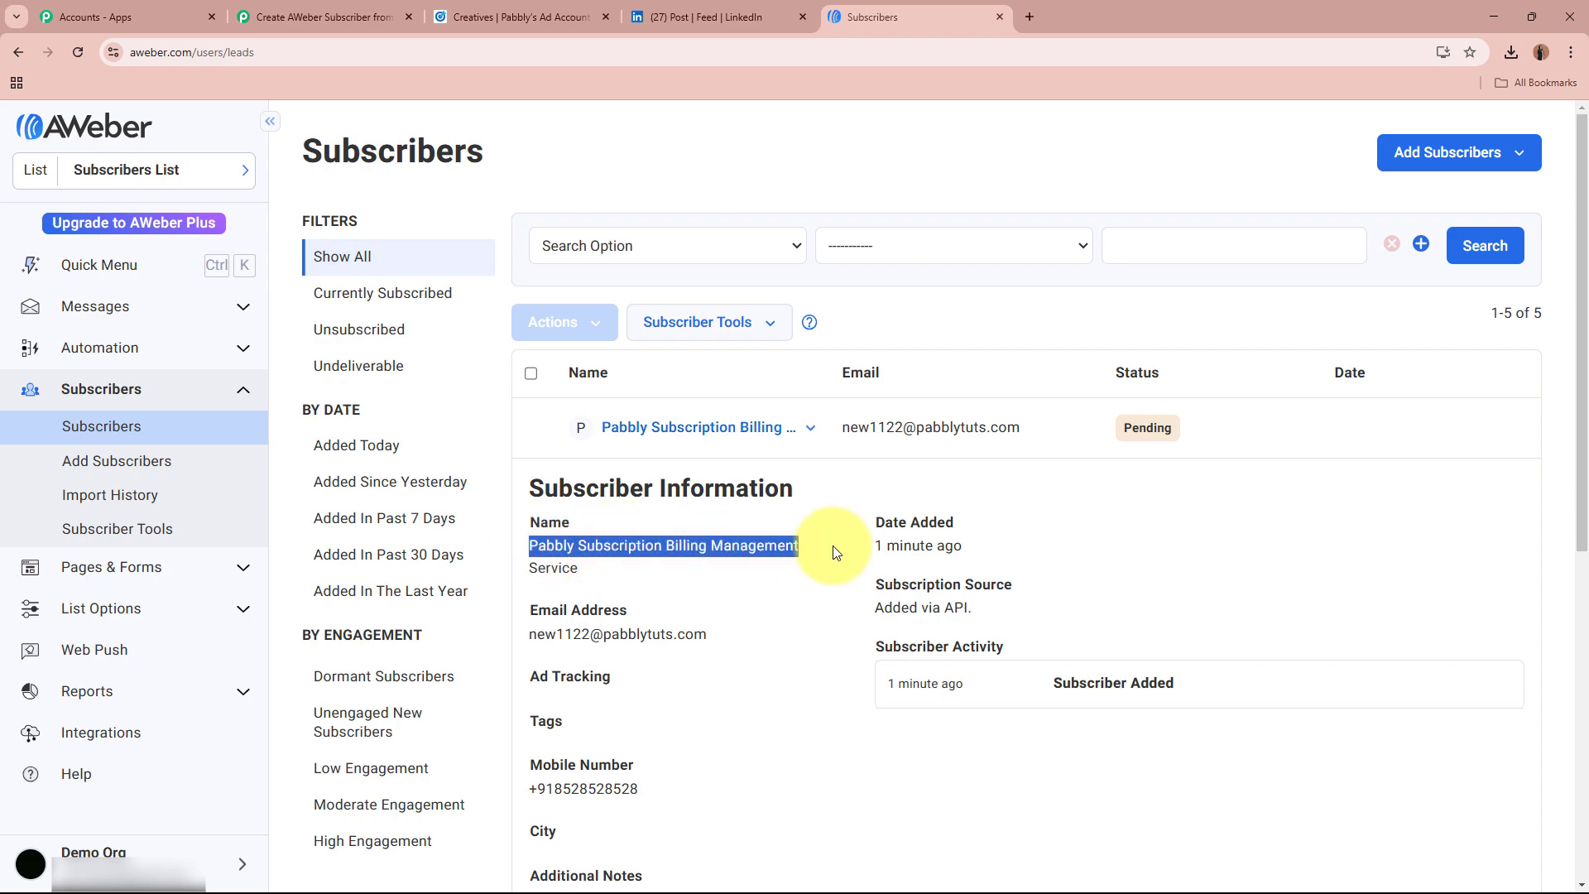
drag(536, 633, 716, 640)
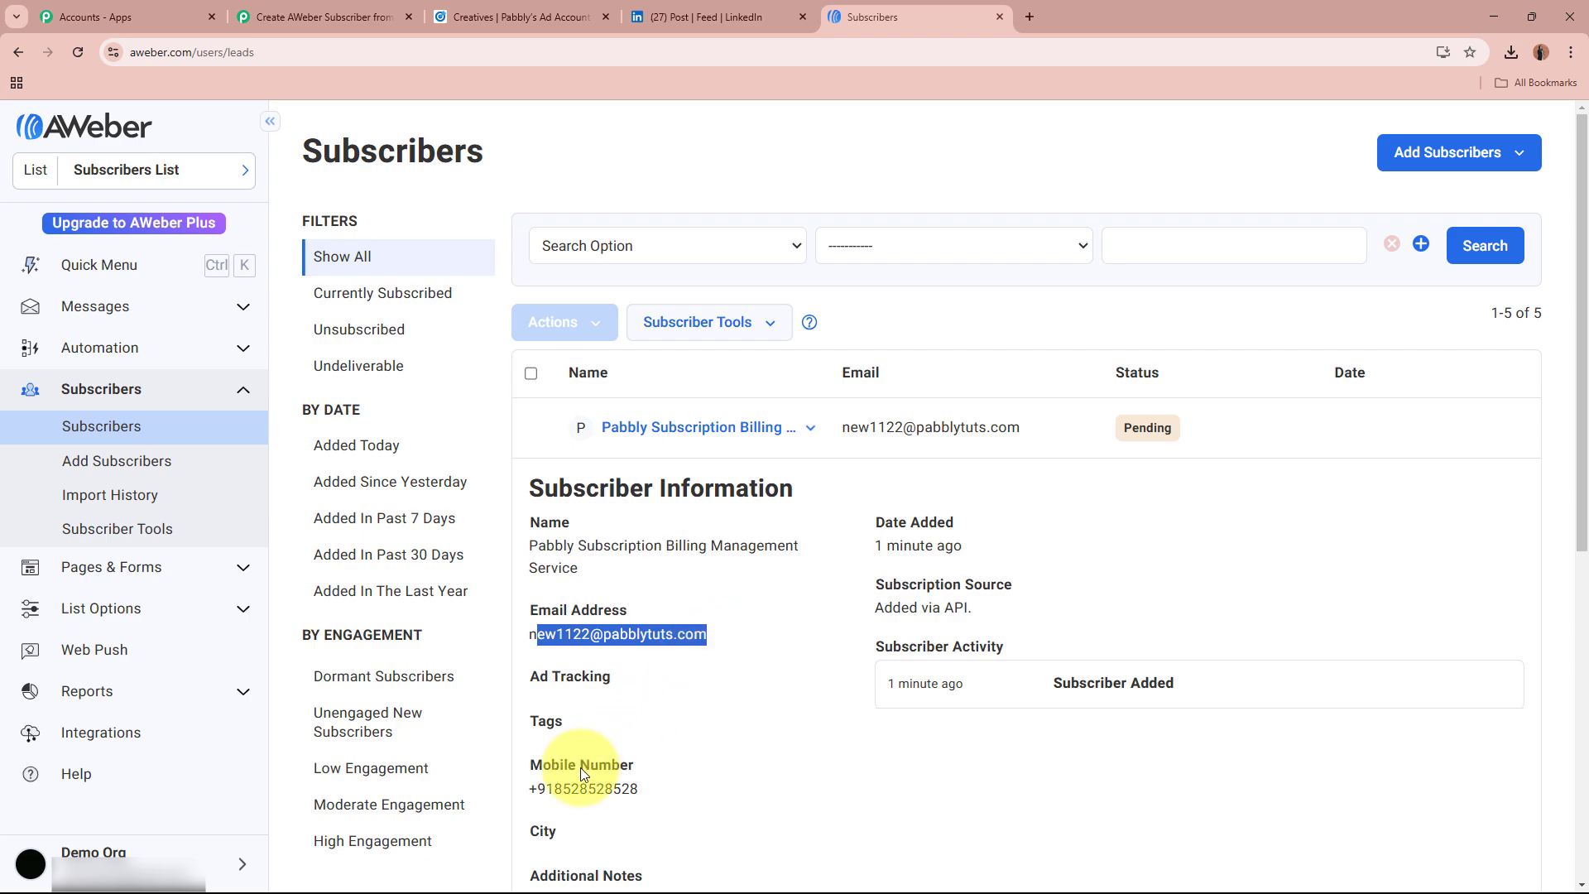
drag(538, 788, 654, 794)
click(677, 787)
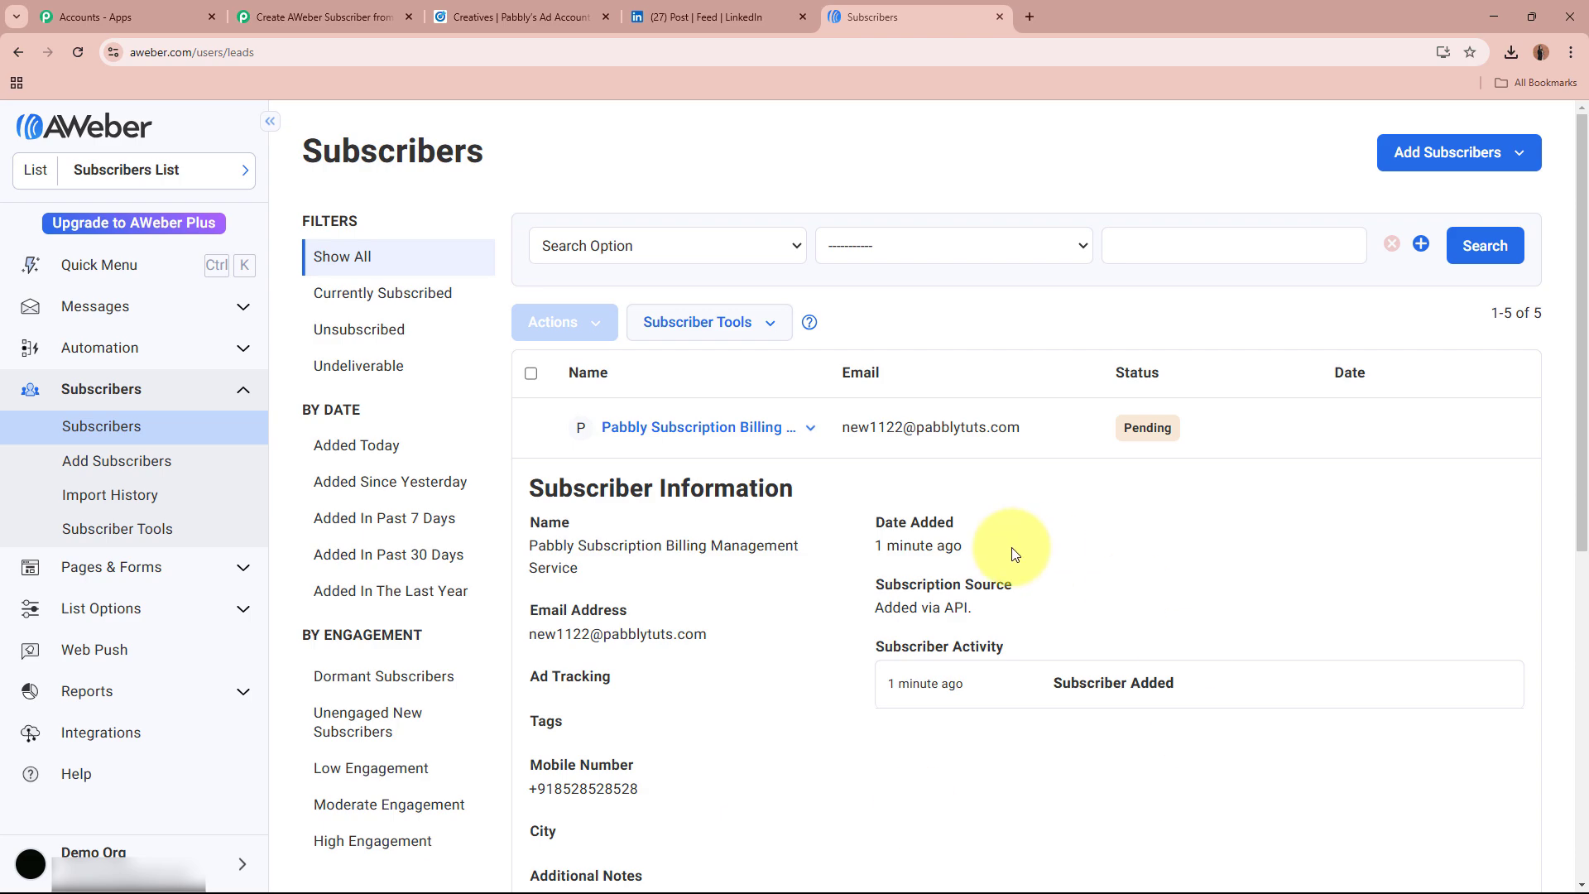
Step: Return to the Pabbly workflow and collapse the AWeber action step
click(706, 17)
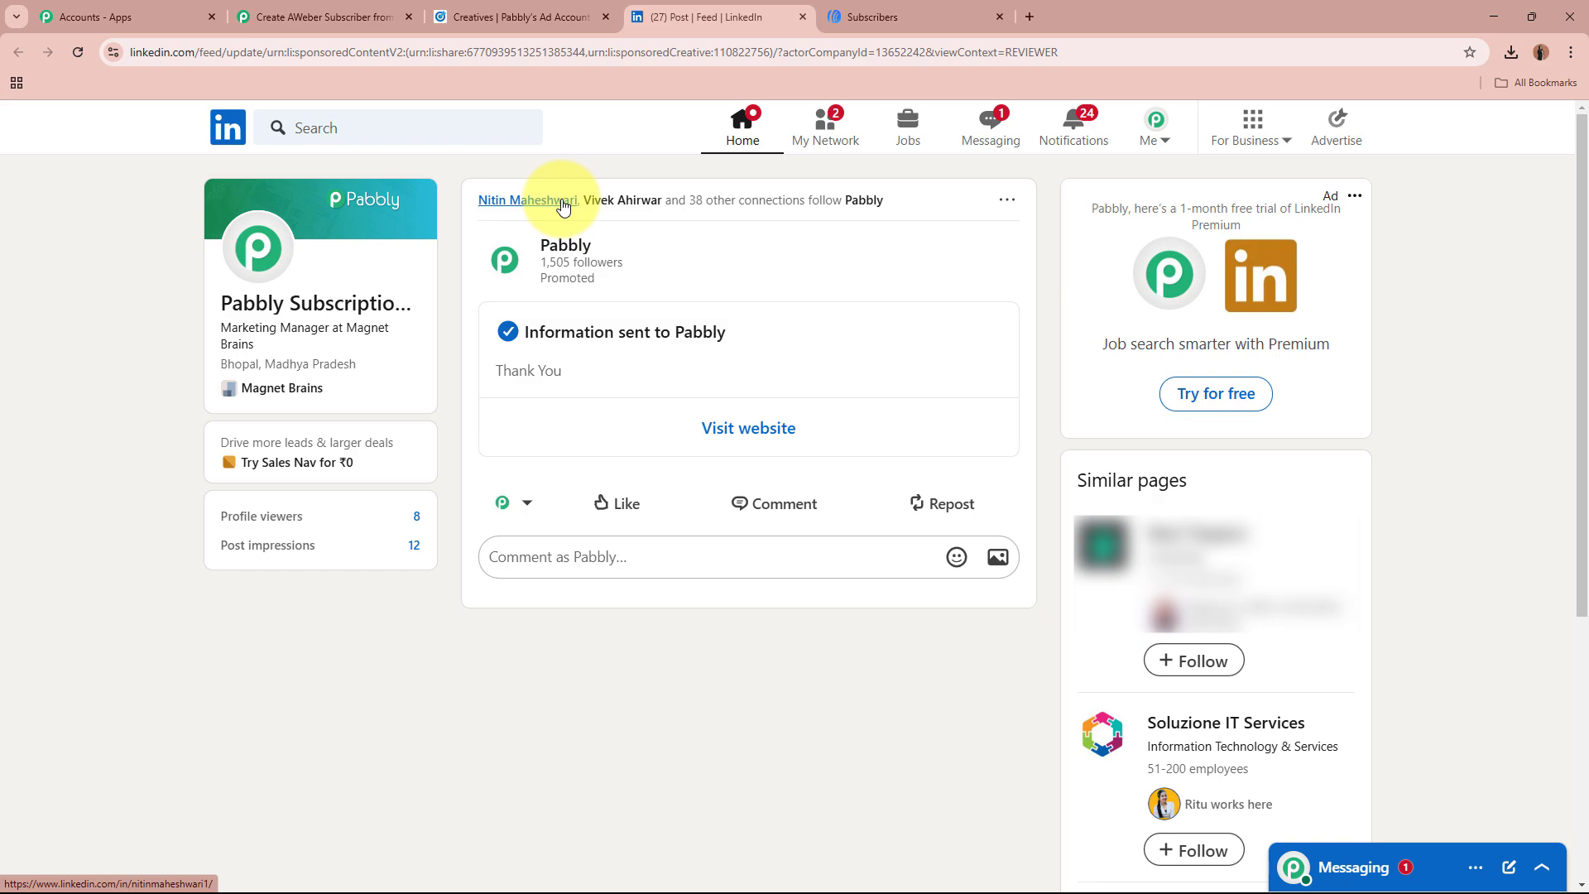
click(890, 10)
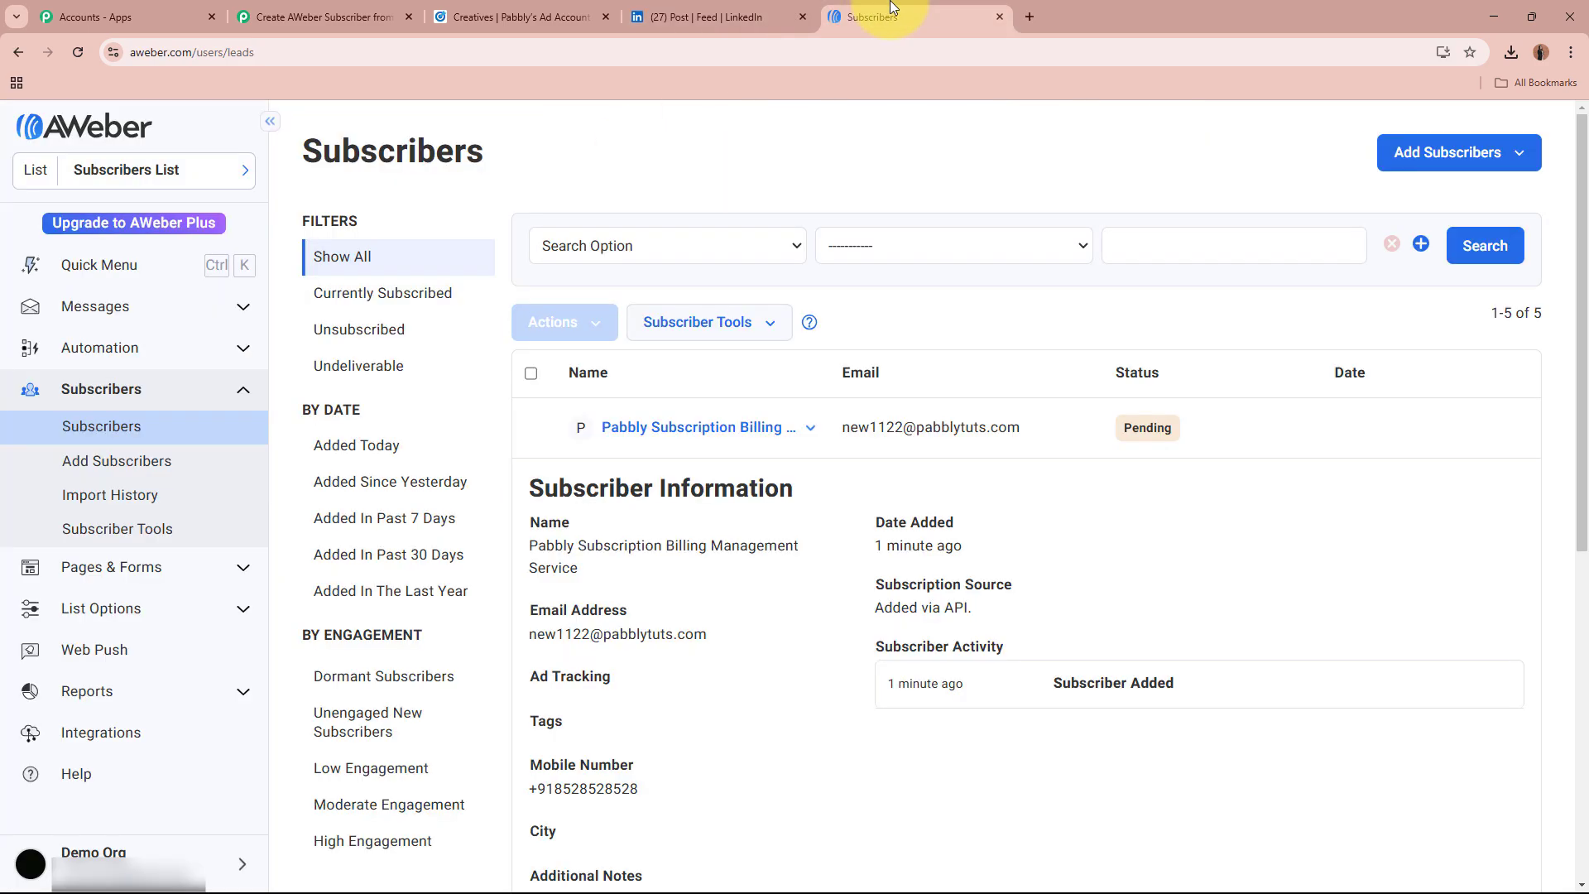
click(735, 10)
click(256, 15)
scroll(328, 465, up, 10)
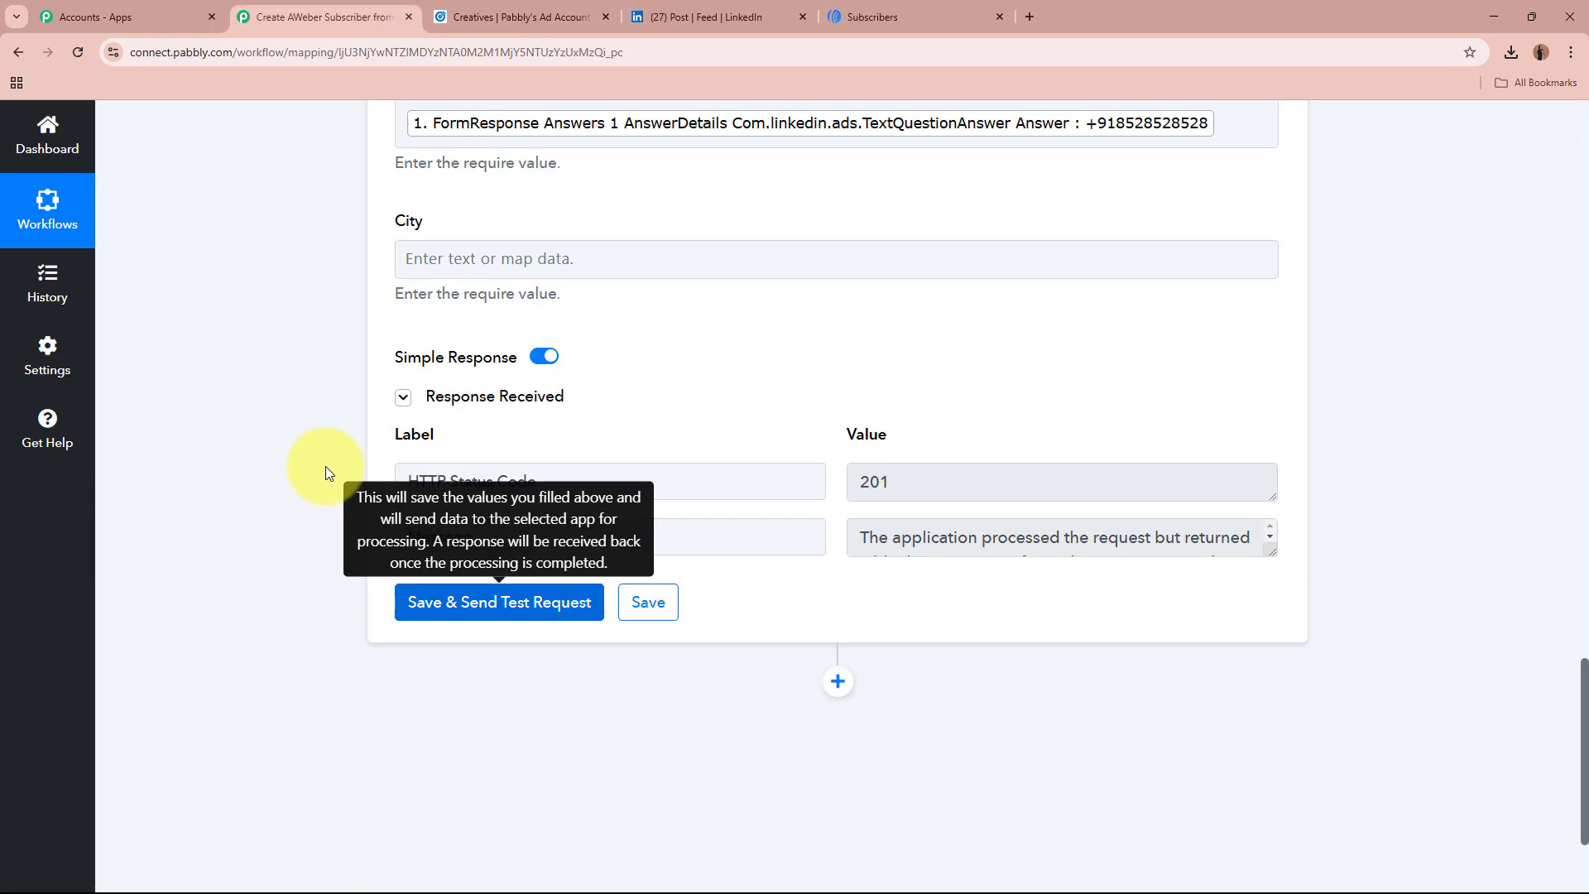
scroll(331, 465, up, 15)
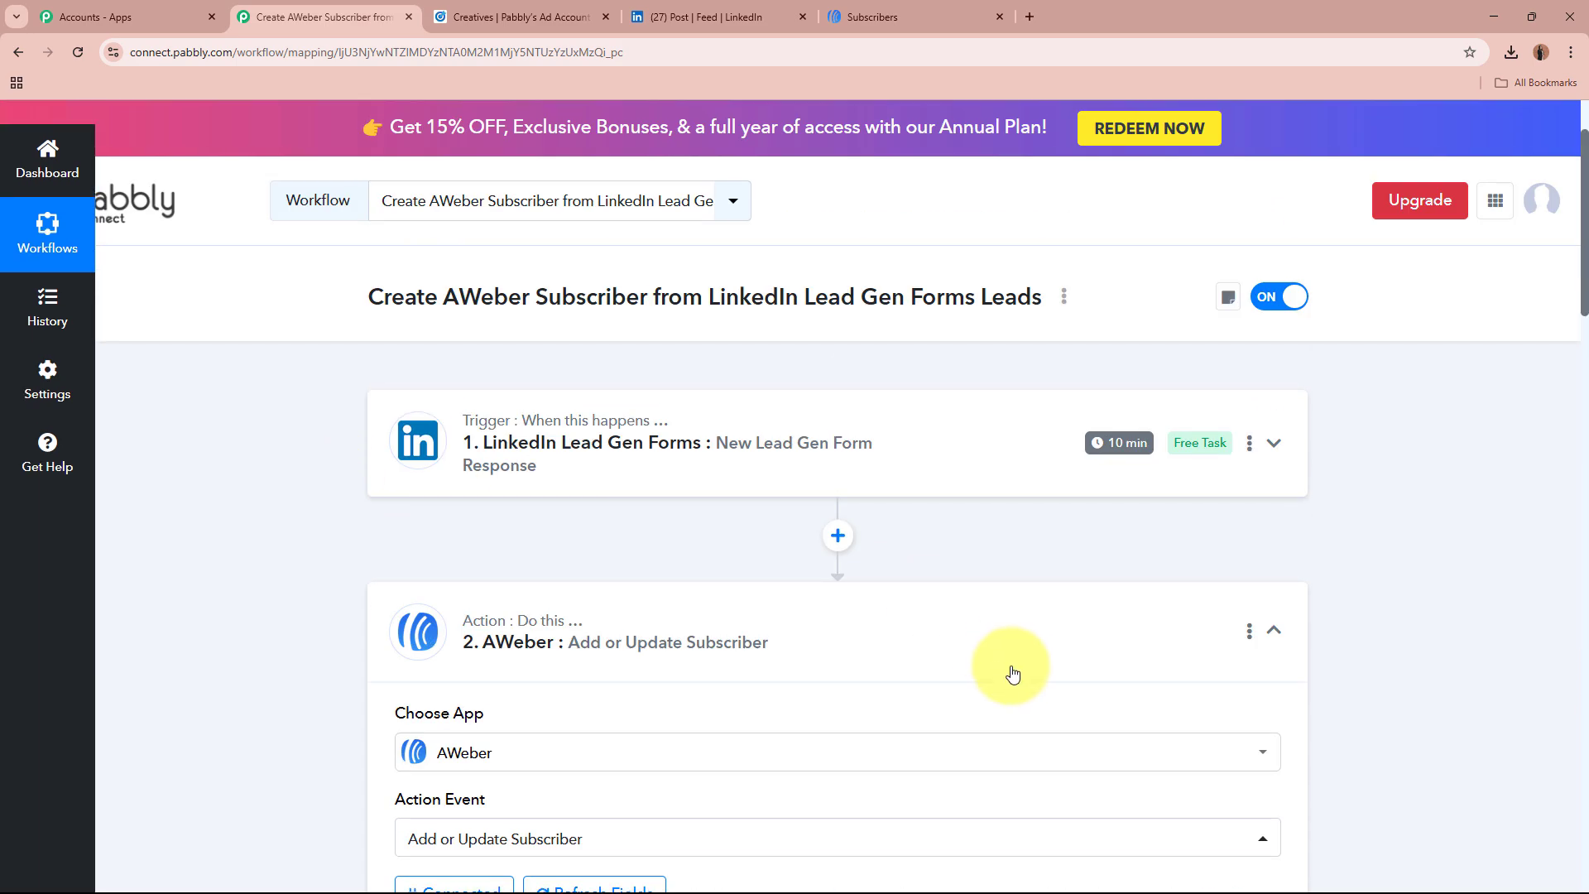
click(1018, 651)
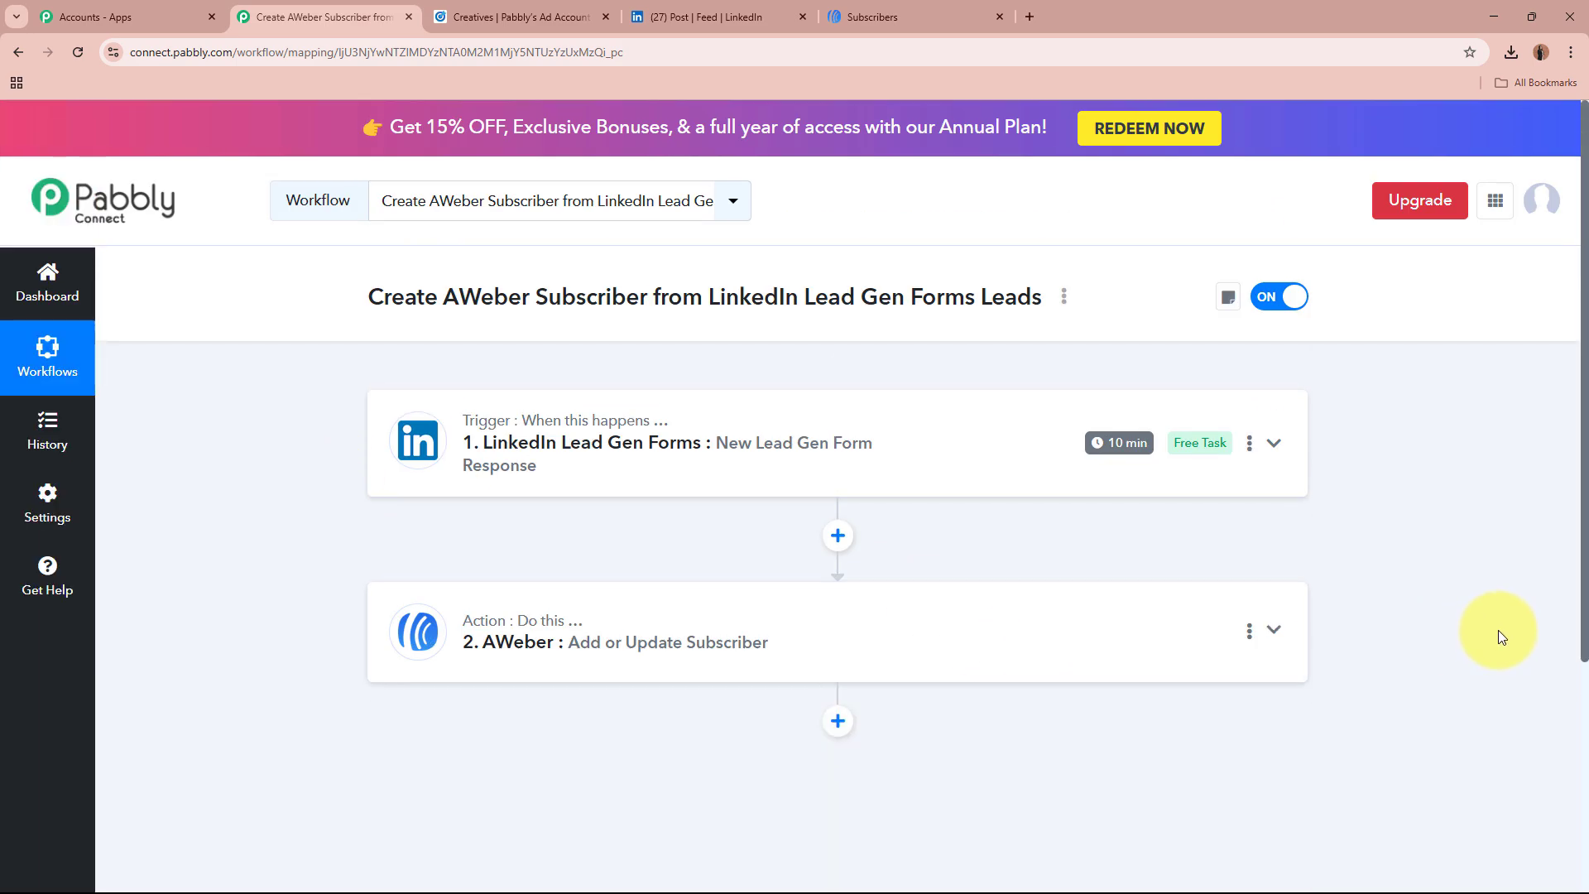